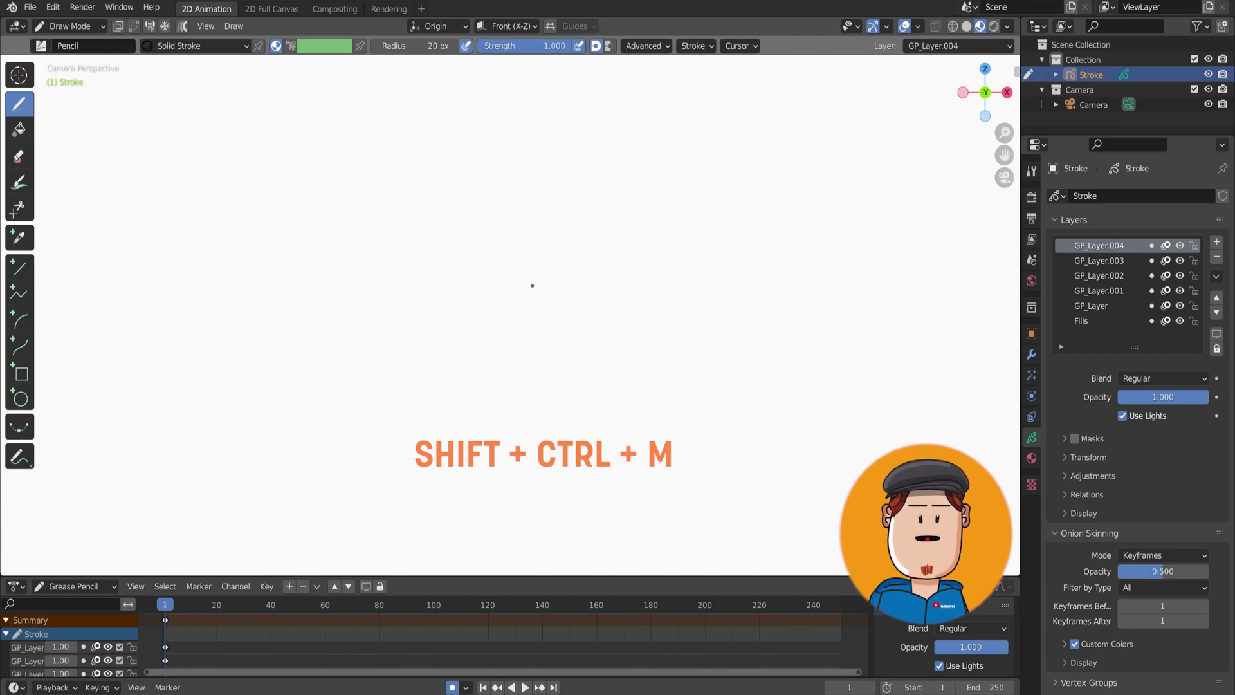
Step: Put the Stroke object in Edit Mode and try merging GP_Layer.004 and Fills with Shift+Ctrl+M
key(ctrl+shift+m)
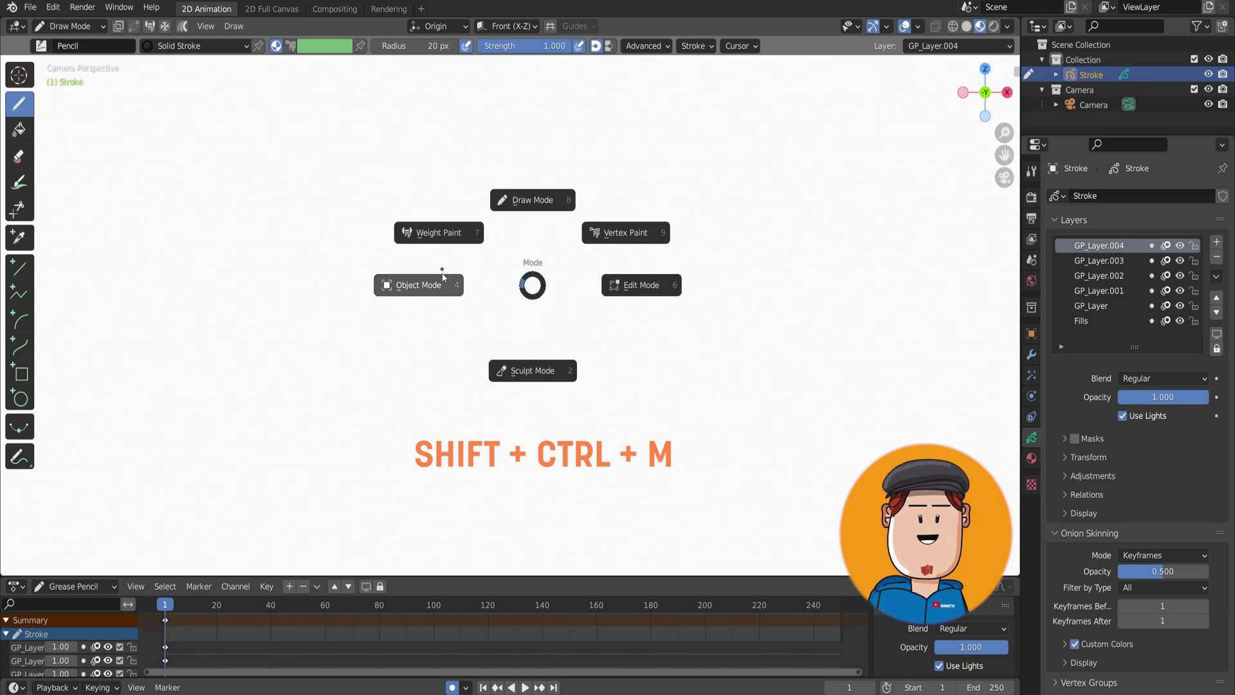
click(580, 286)
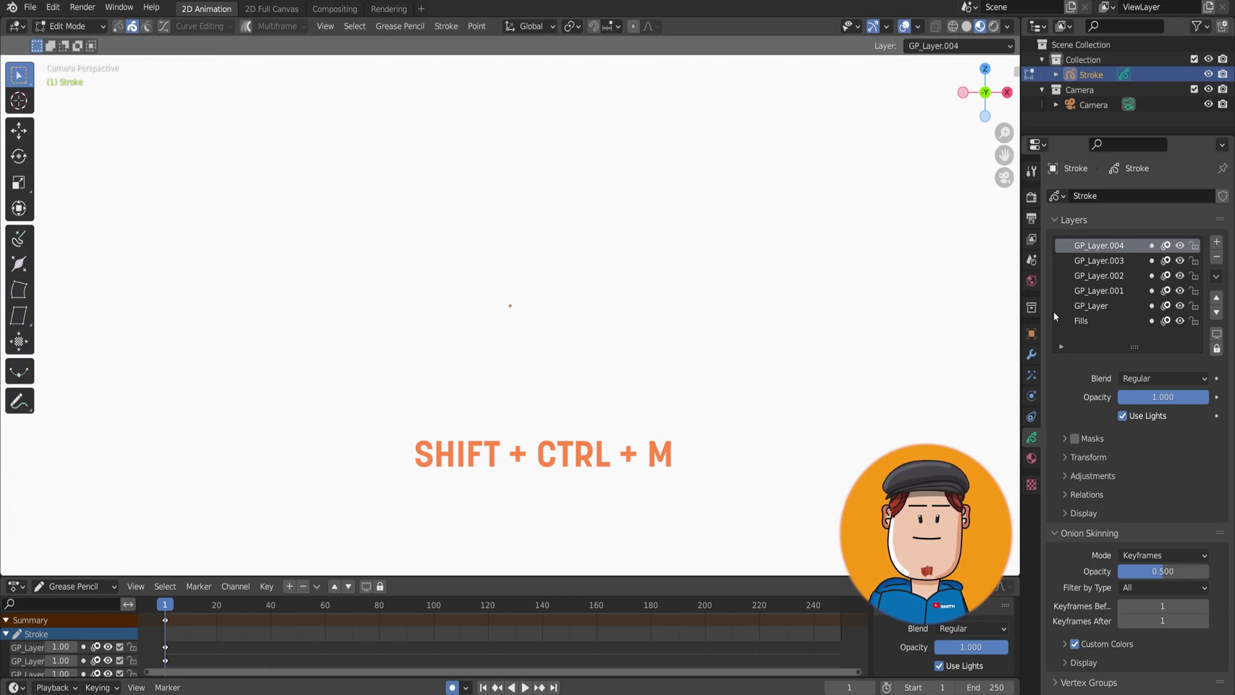
click(1081, 320)
key(ctrl+shift+m)
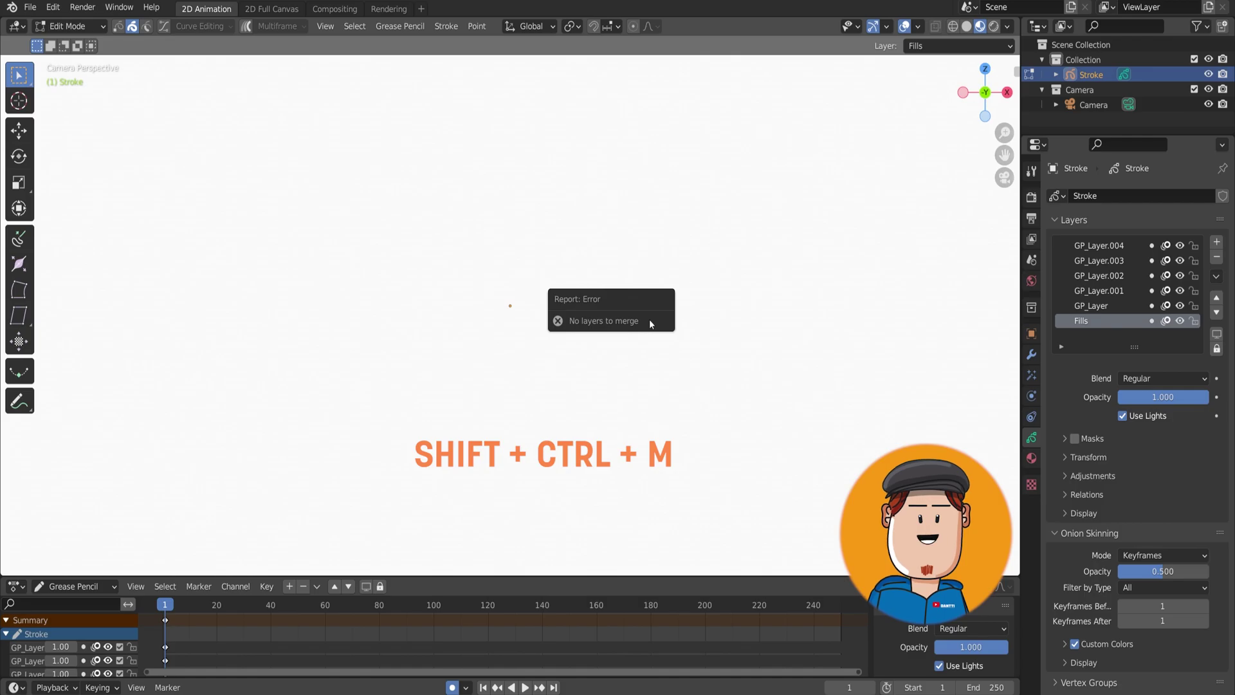
click(1097, 245)
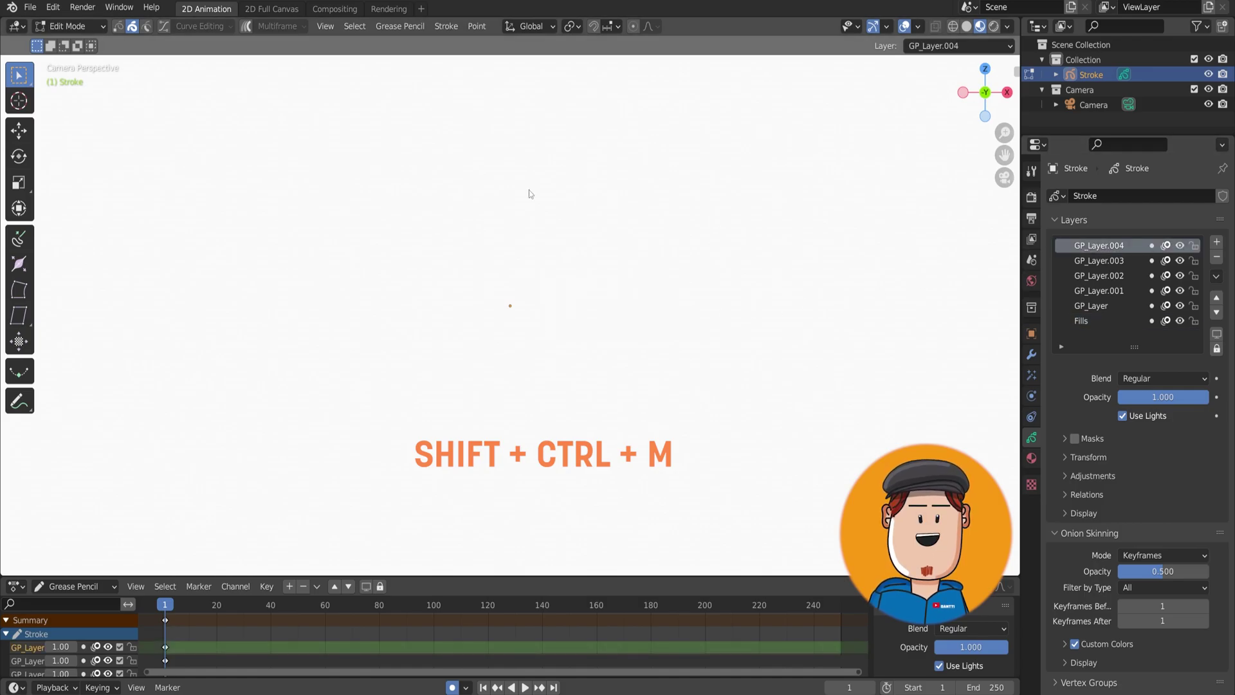
key(ctrl+shift+m)
key(ctrl+shift+m)
key(ctrl+shift+m)
key(ctrl+shift+m)
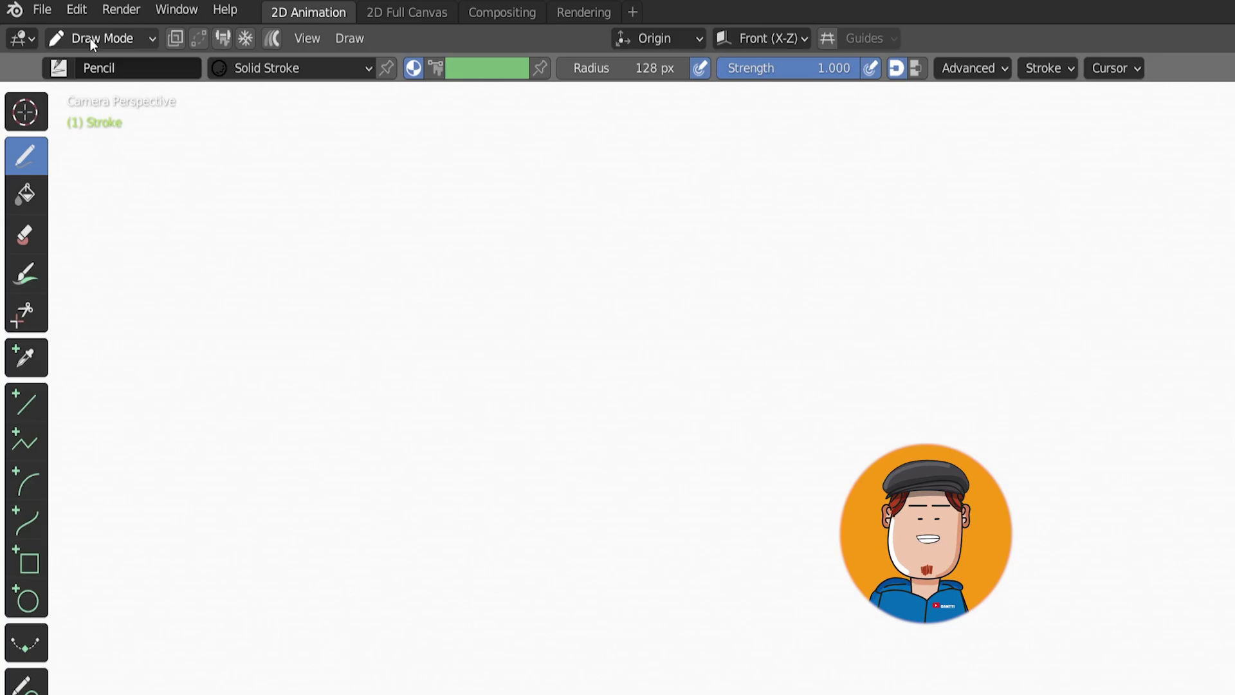
Step: Enable Automerge and draw a wavy black stroke across the canvas on the Lines layer
click(199, 40)
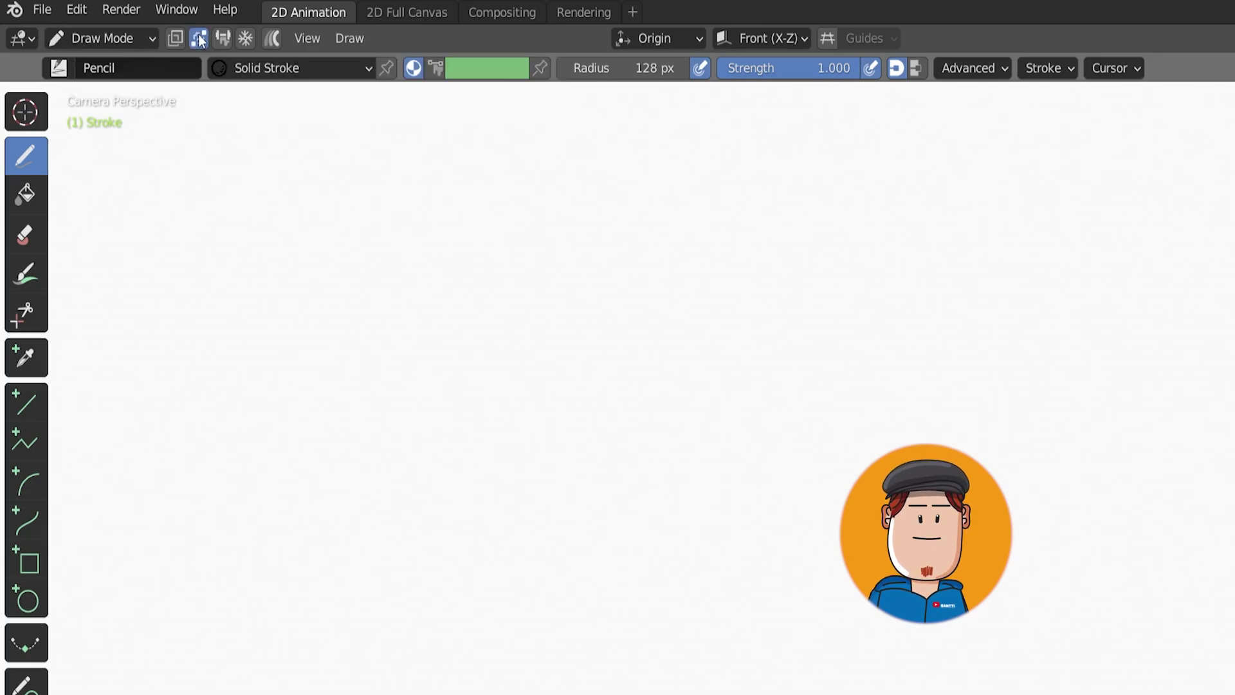
mouse_move(204, 311)
mouse_down()
mouse_move(436, 284)
mouse_move(506, 236)
mouse_move(698, 209)
mouse_up()
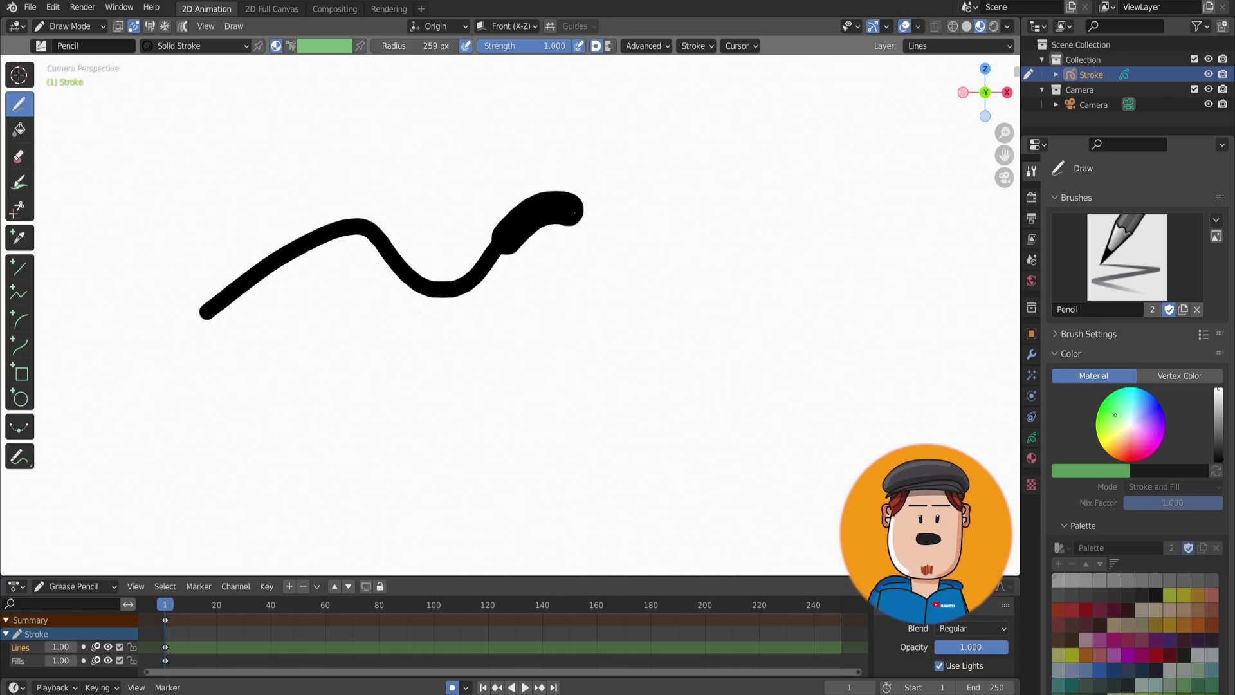
key(ctrl+Tab)
Step: In Sculpt Mode, smooth the wavy stroke's bumpy junction, then select the Strength brush
click(501, 319)
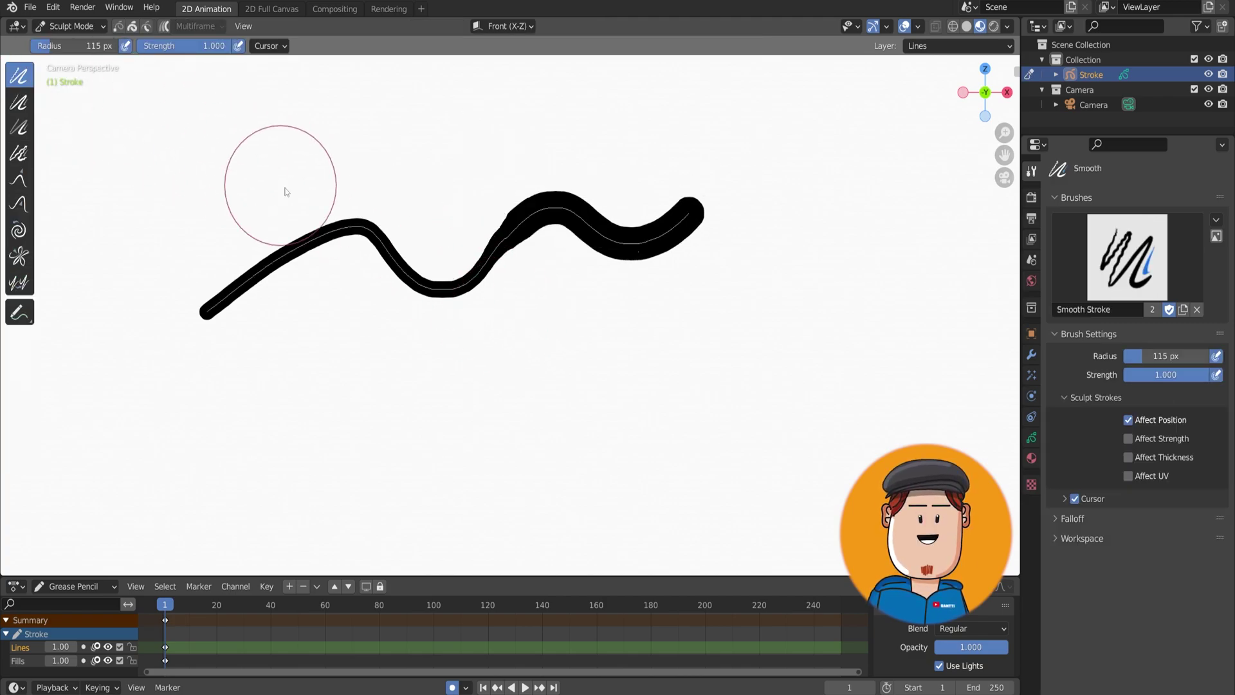
mouse_move(490, 264)
mouse_down()
mouse_move(463, 263)
mouse_move(610, 123)
mouse_up()
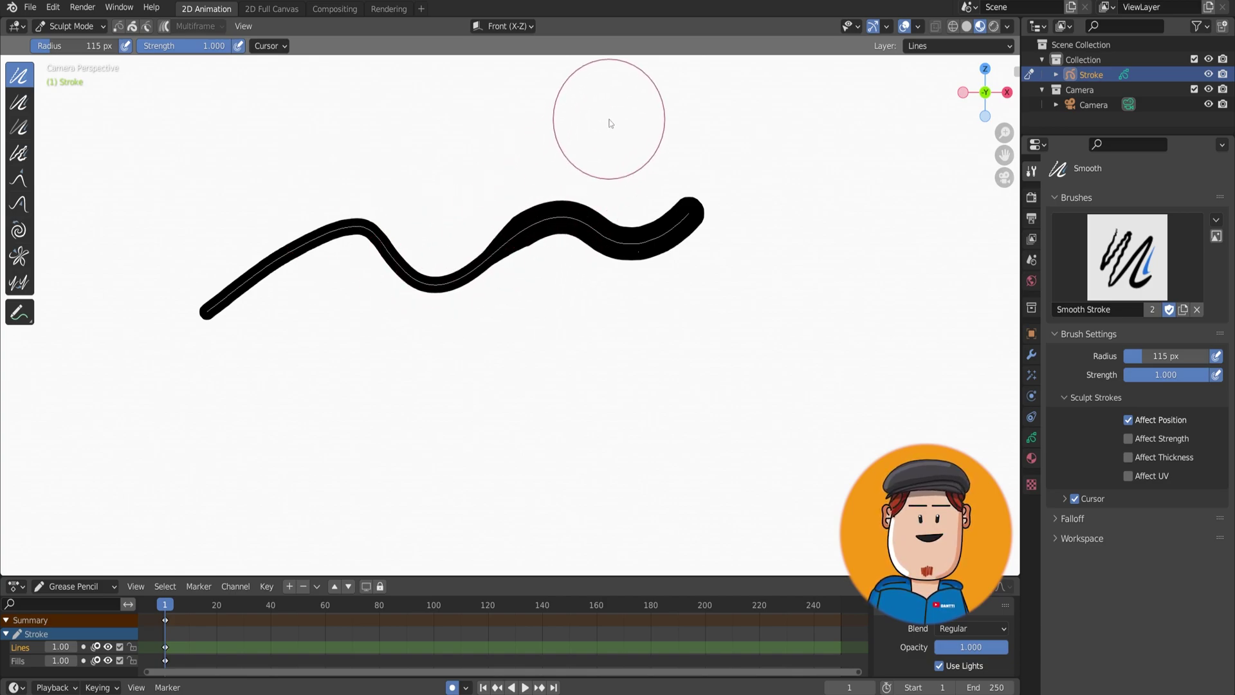
click(19, 127)
key(f)
click(450, 206)
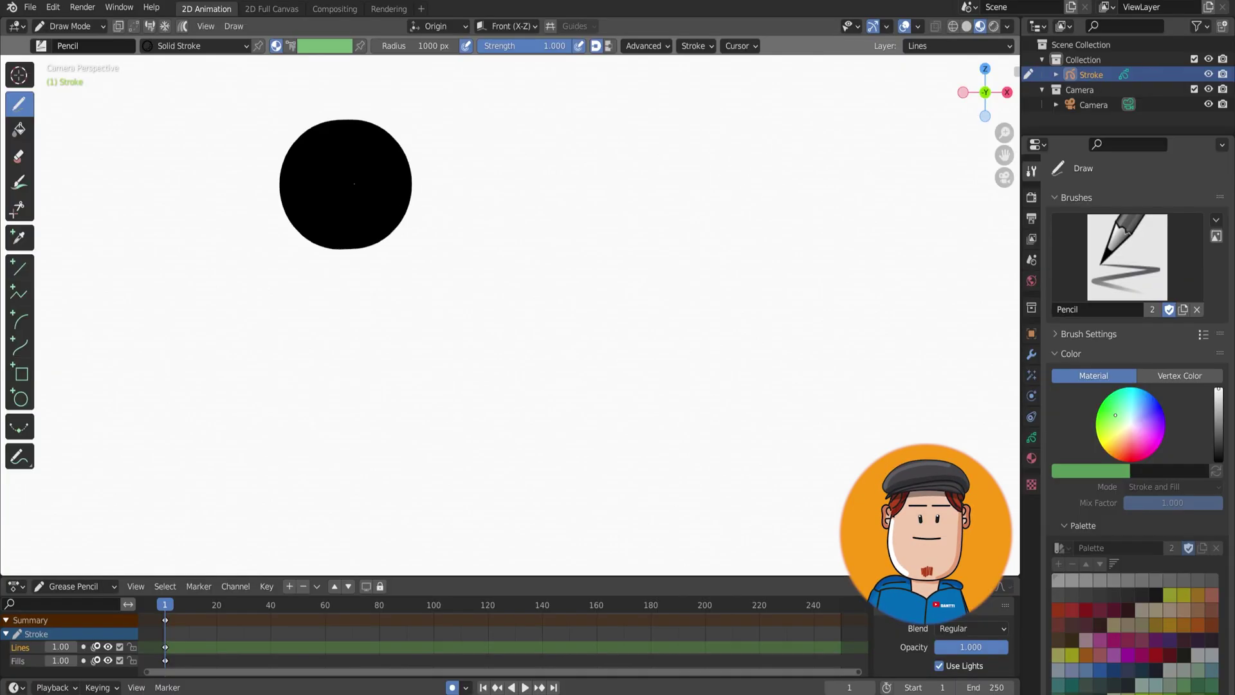
Step: Draw two thick strokes, then toggle both strokes' caps so the top is flat and the bottom rounded
drag(345, 184, 733, 168)
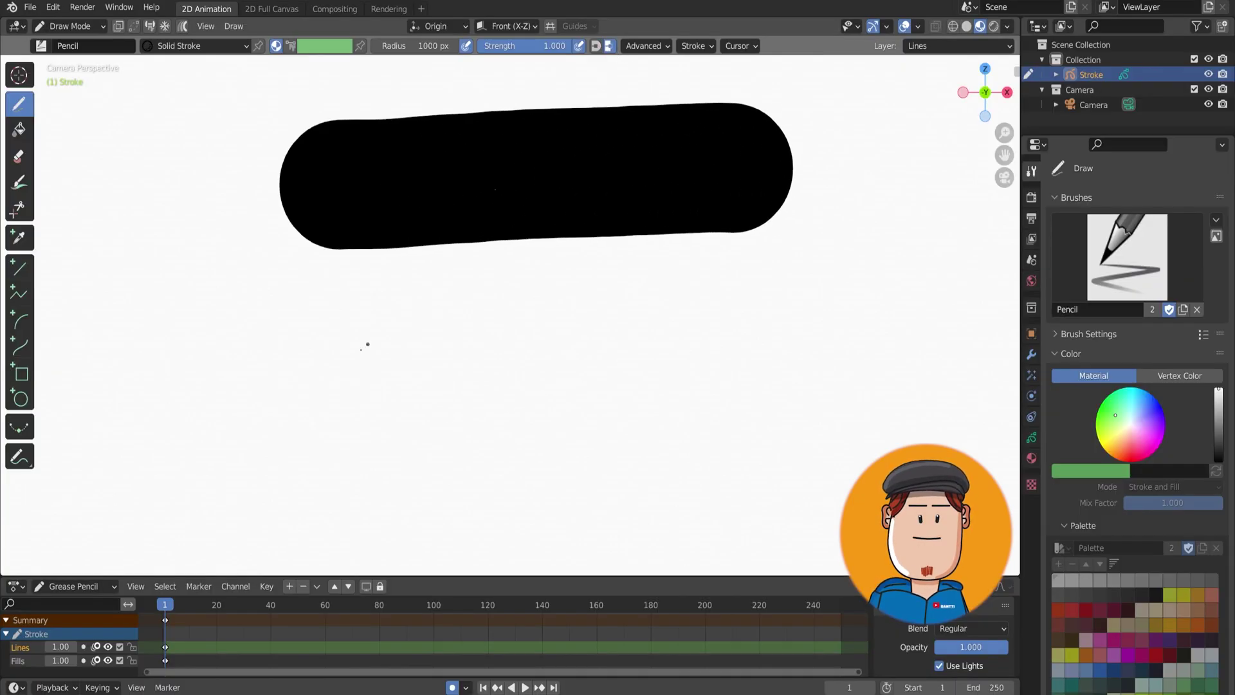
drag(289, 347, 784, 329)
key(ctrl+Tab)
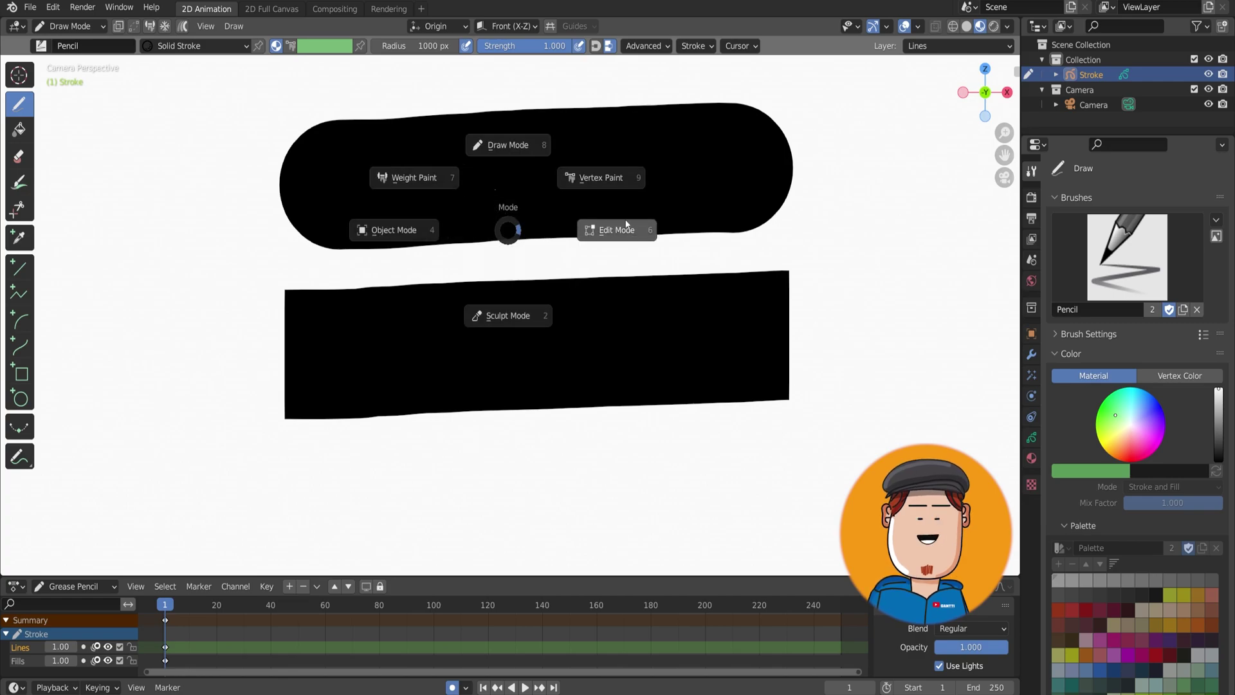
click(628, 222)
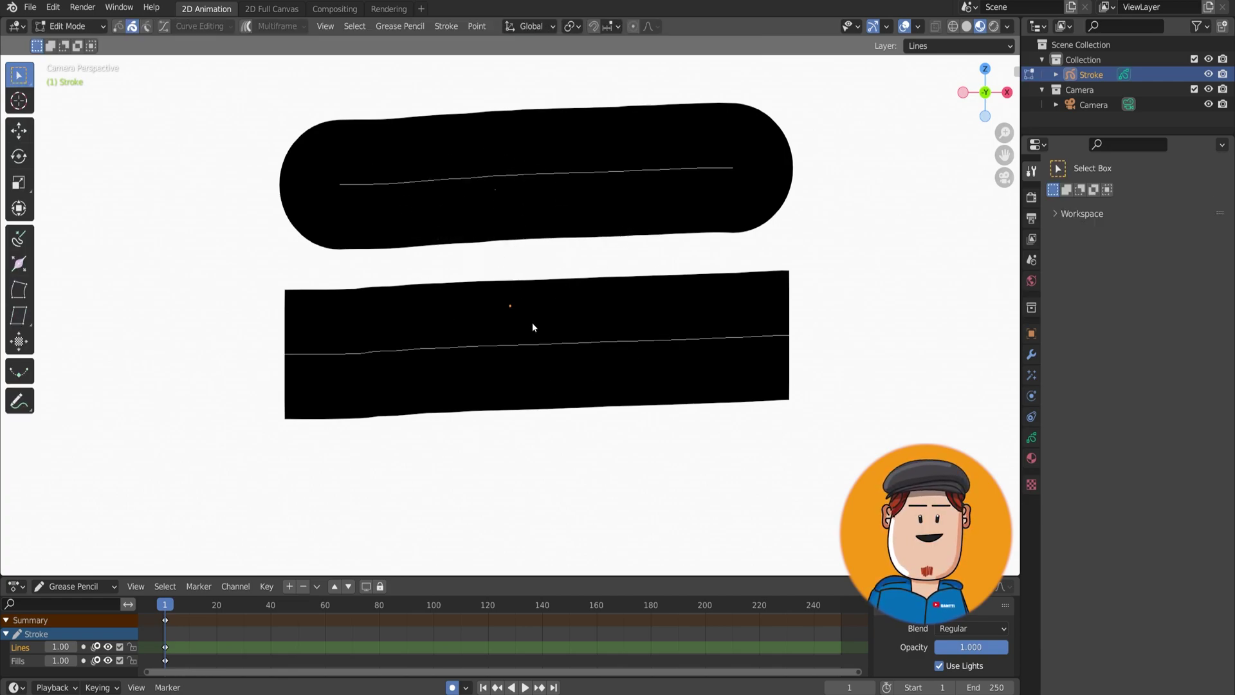
key(a)
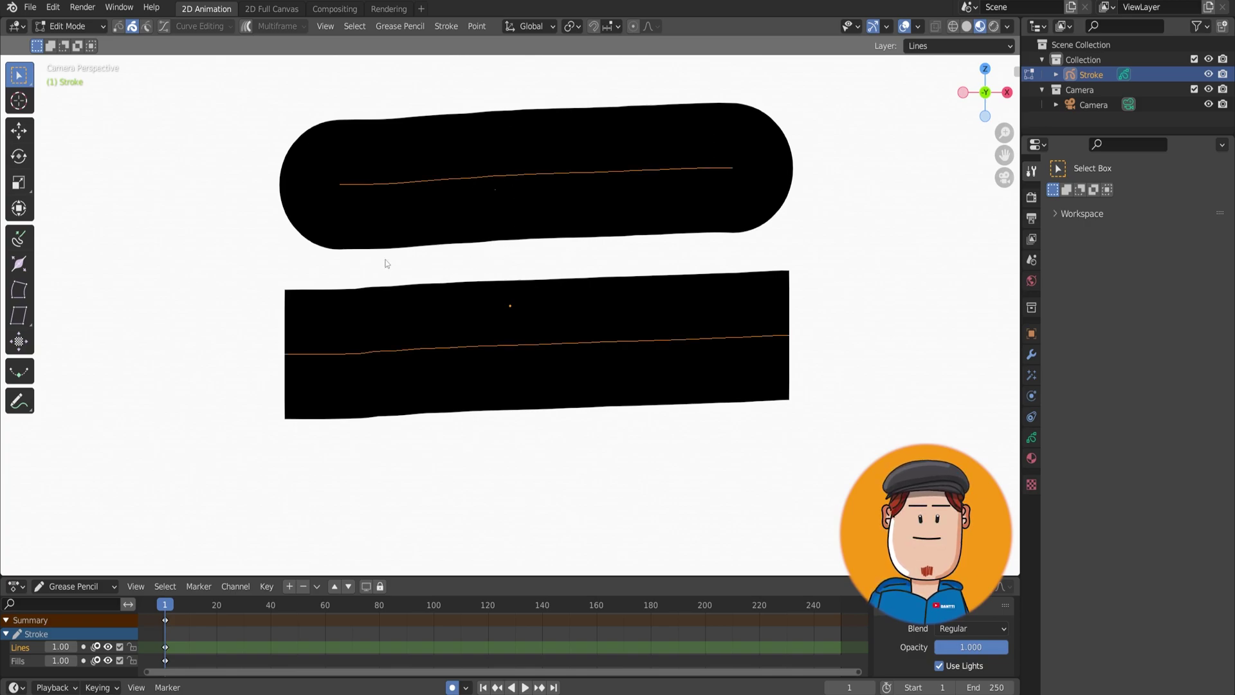
click(451, 30)
mouse_move(473, 214)
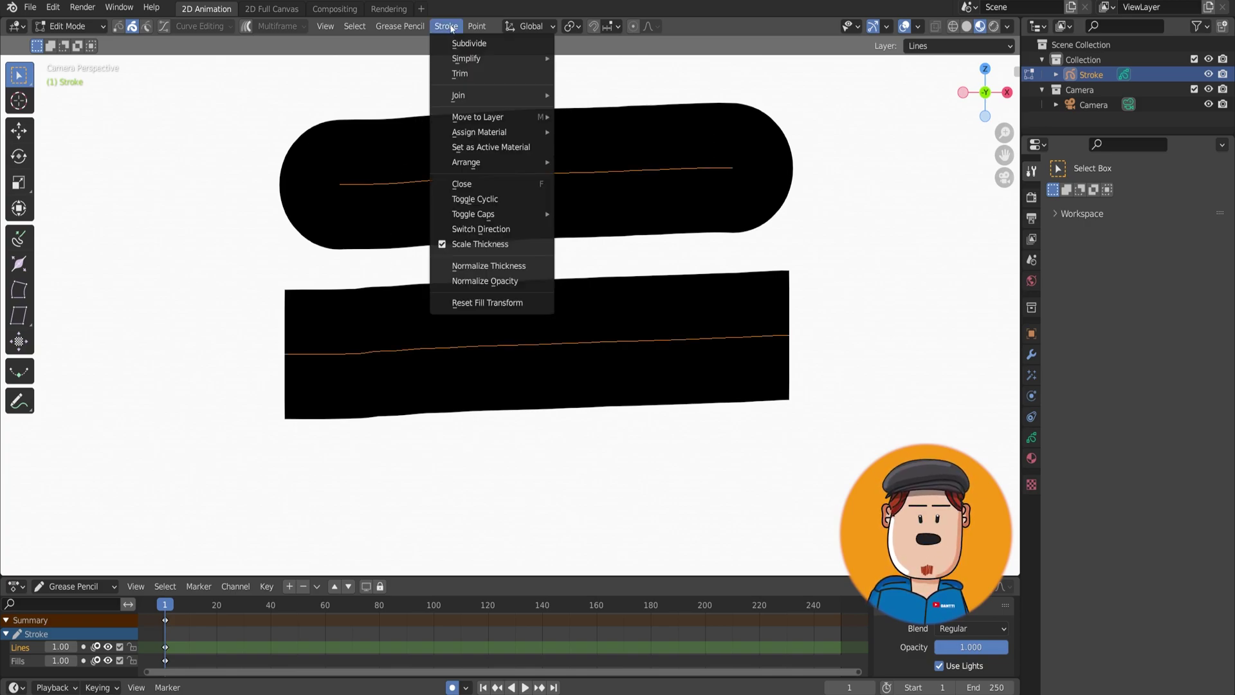
click(605, 215)
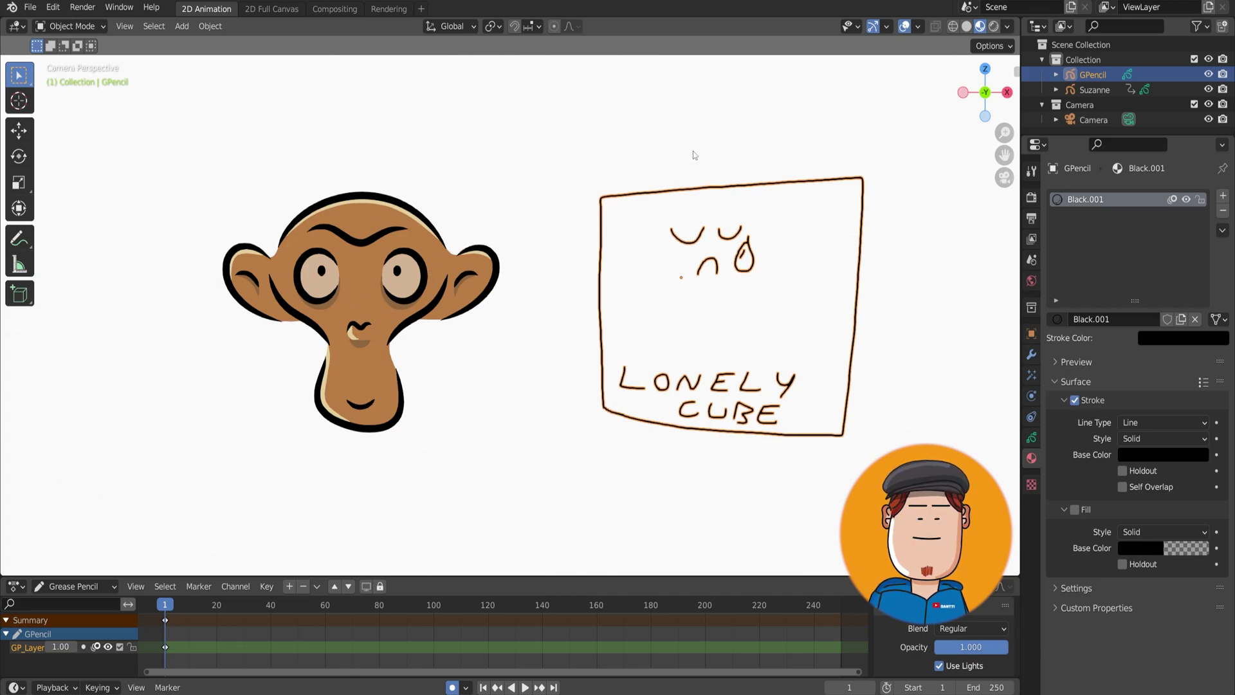
Step: Copy Suzanne's materials onto the GPencil object with Copy Material to Selected
shift+click(389, 288)
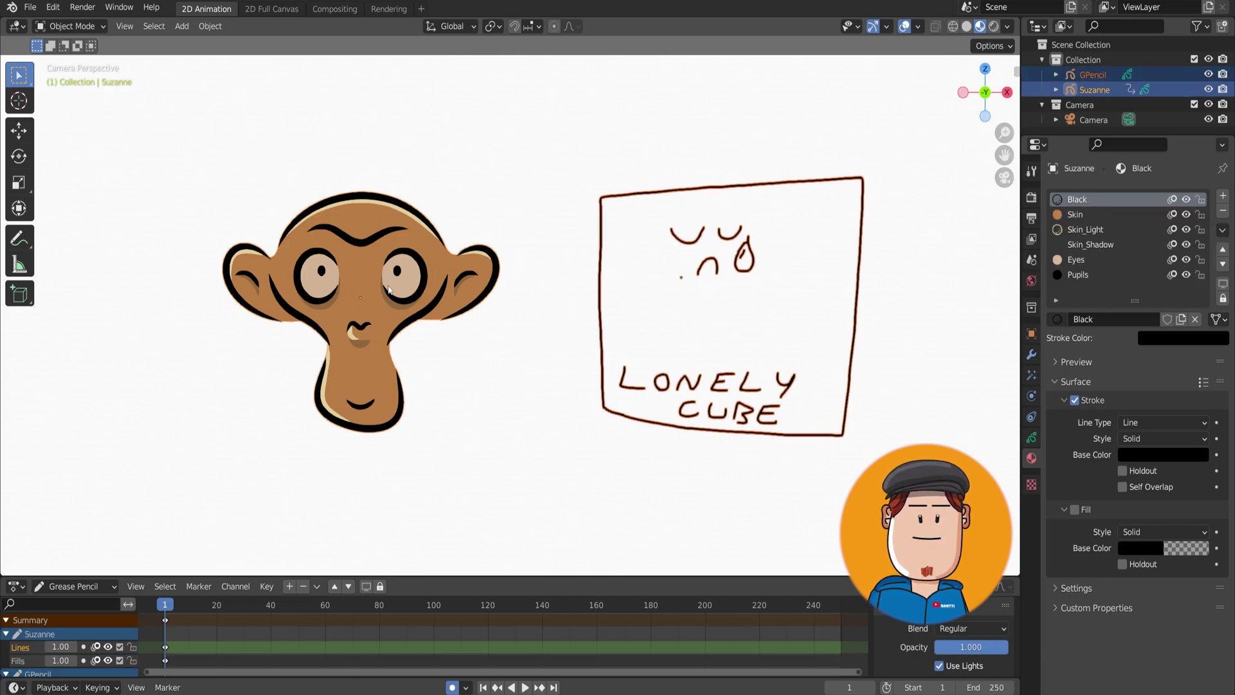
click(1222, 230)
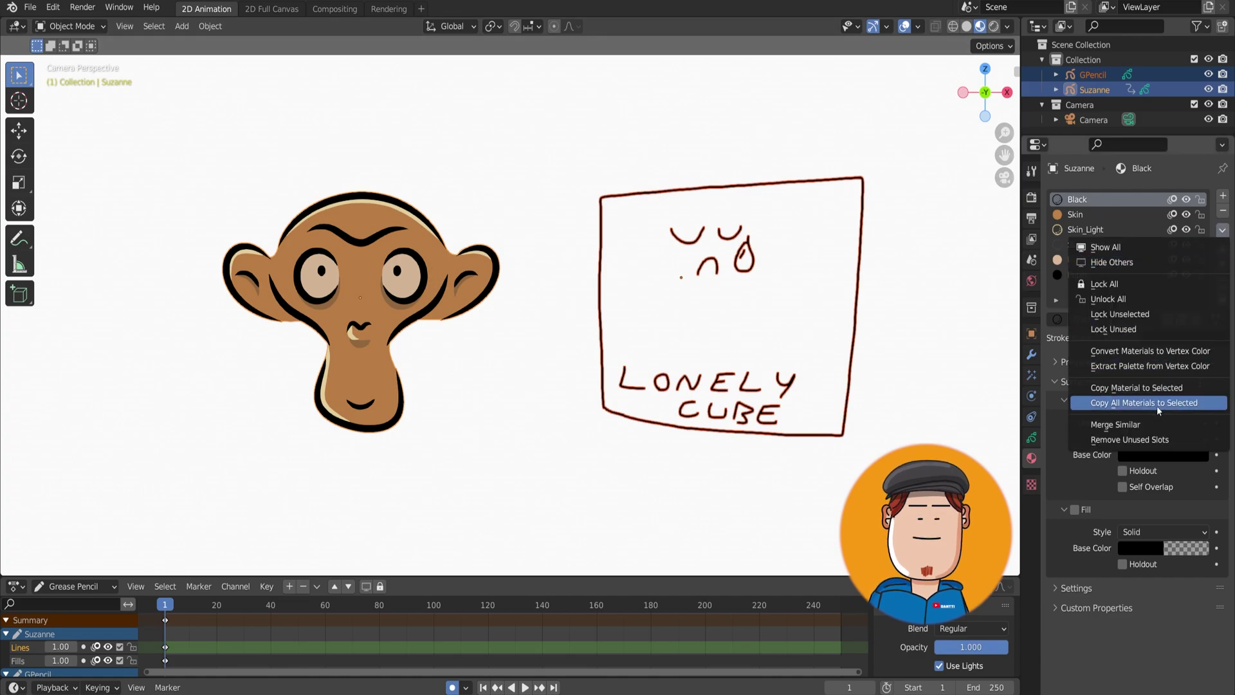
click(1114, 387)
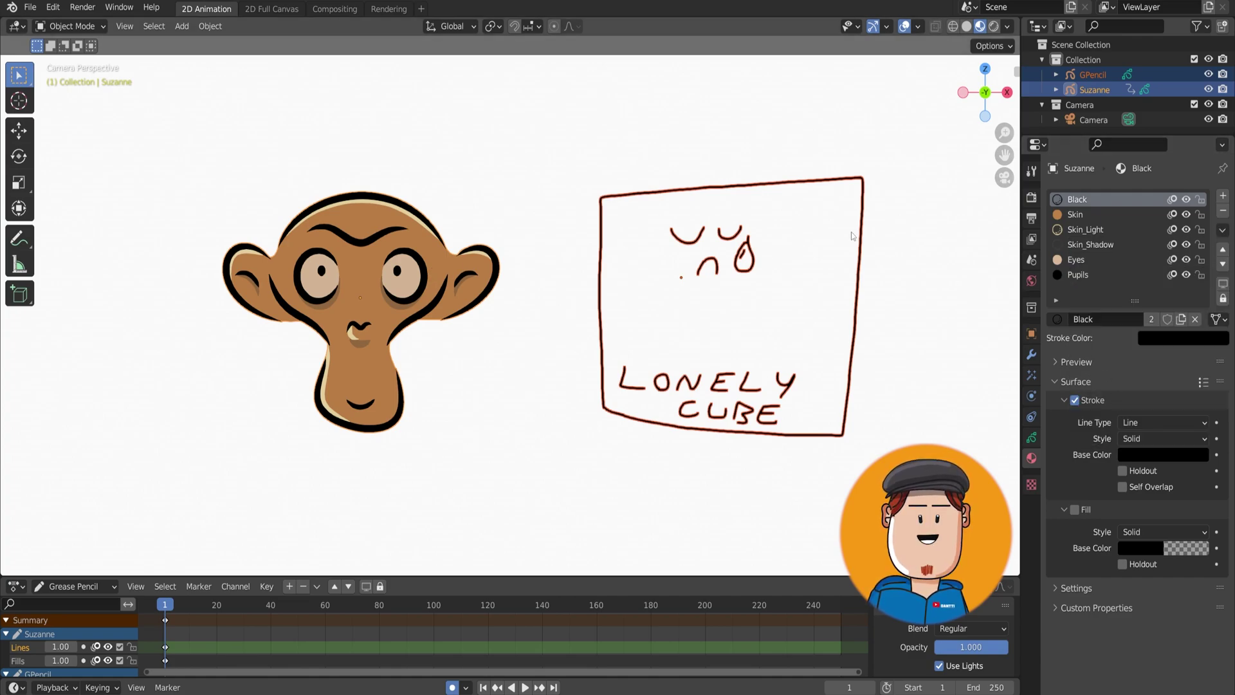
click(796, 189)
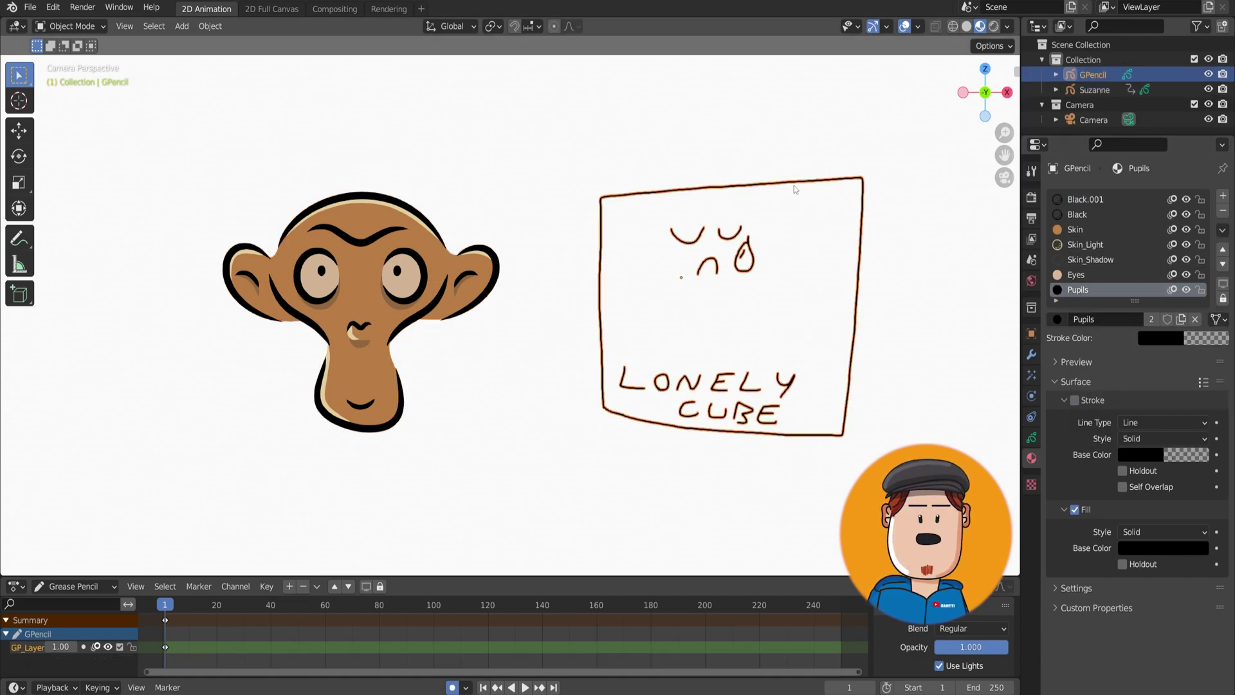
Step: Copy all of Suzanne's grease pencil layers onto GPencil with Copy All Layers to Selected
shift+click(432, 280)
click(1031, 437)
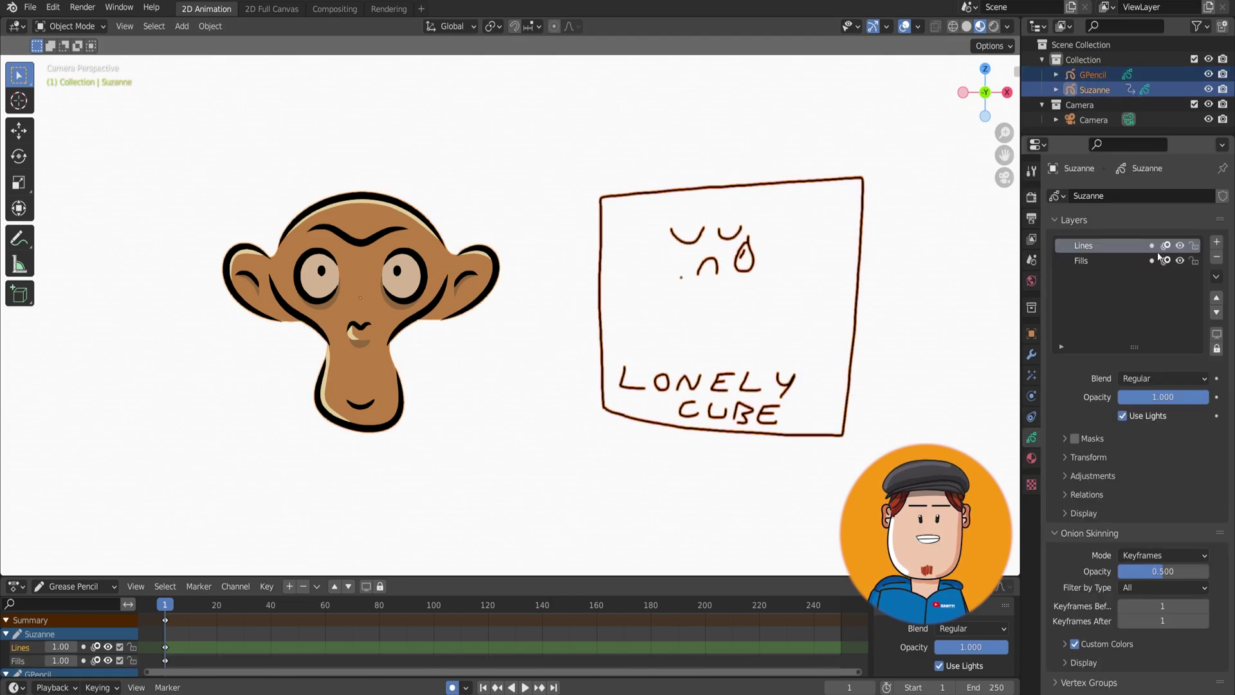
click(1216, 278)
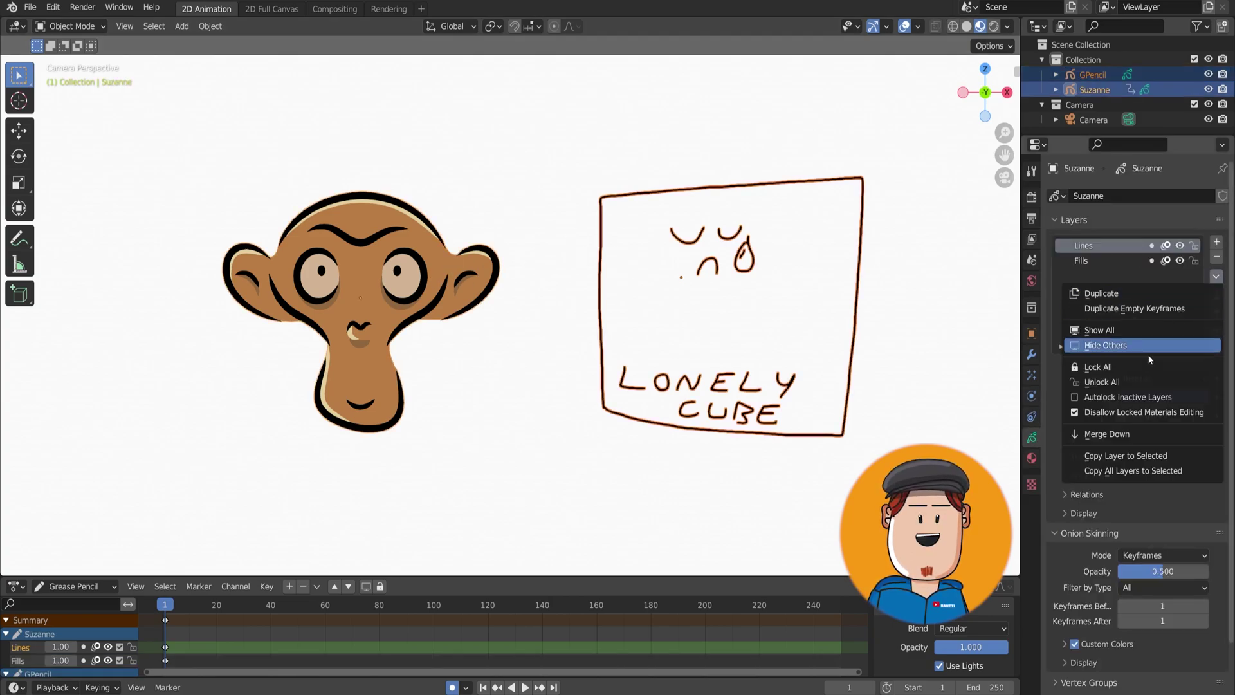
click(1135, 472)
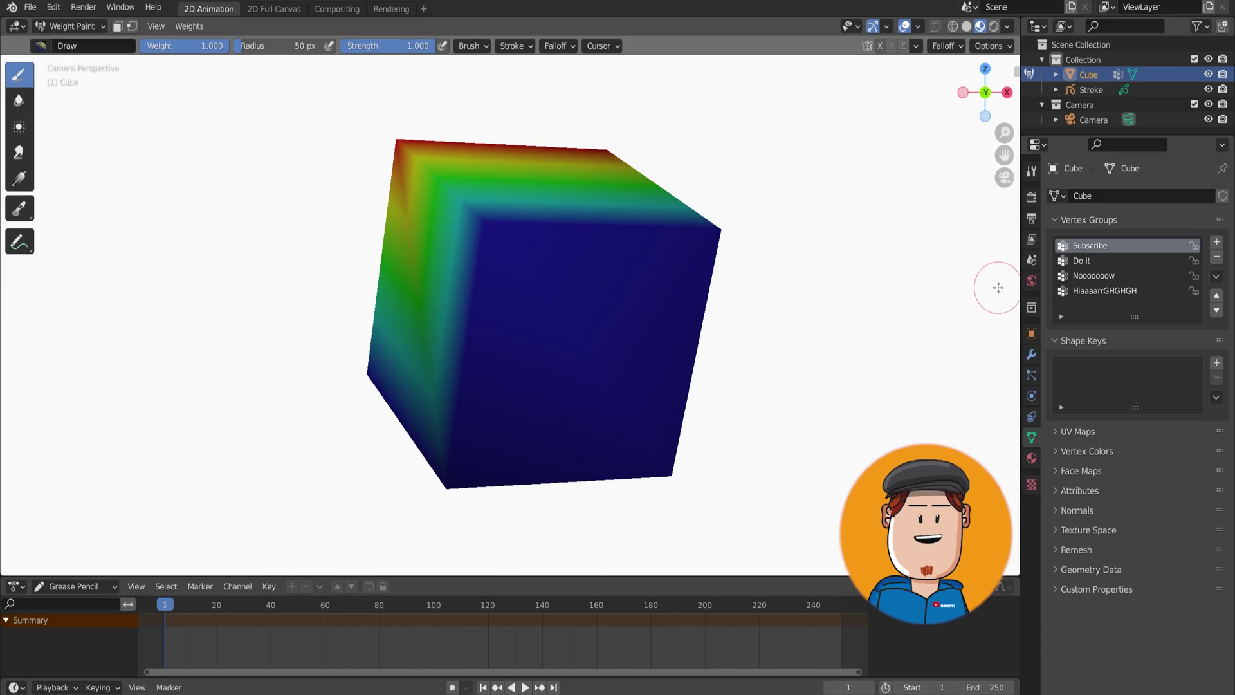
Step: Preview the cube's Noooooow and Subscribe vertex group weights, then return to Object Mode
click(1101, 261)
click(1105, 290)
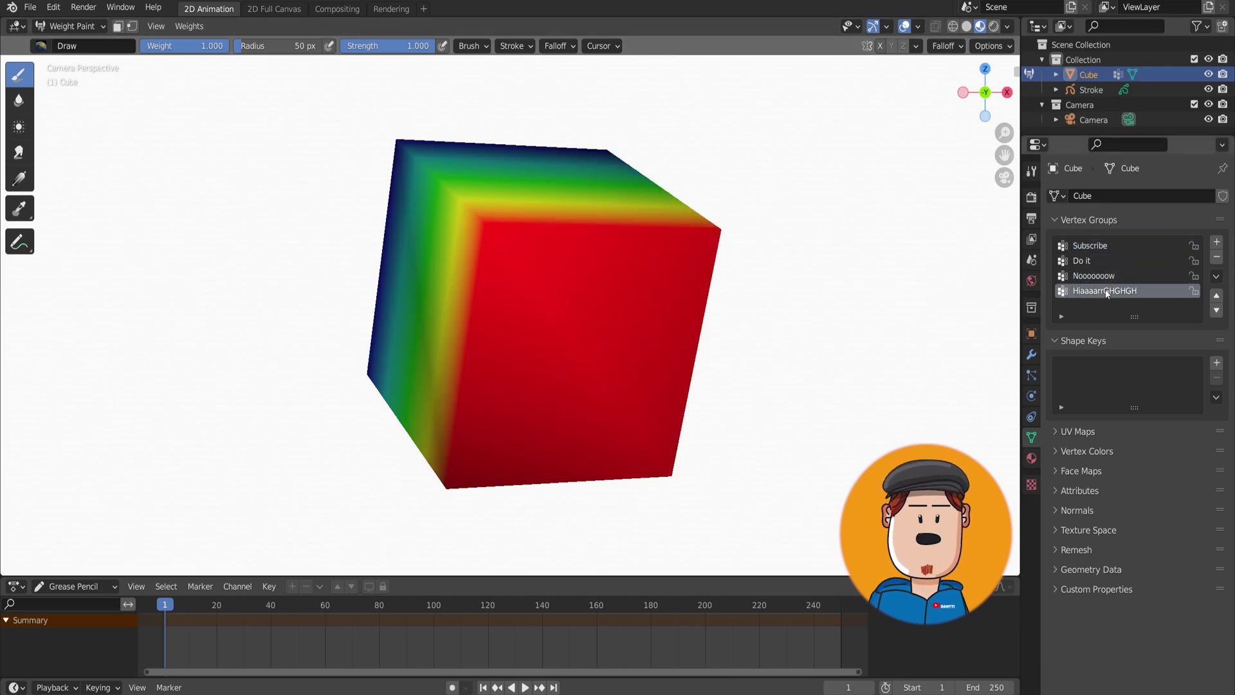
click(1101, 260)
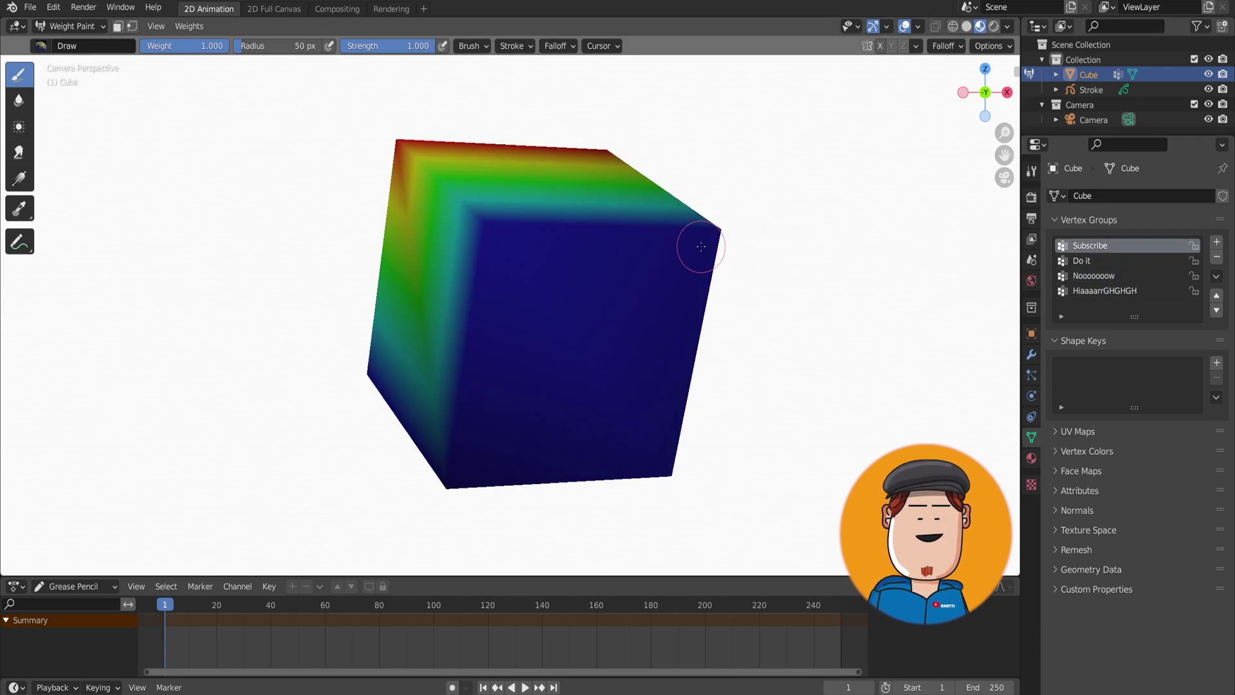
key(ctrl+Tab)
click(212, 26)
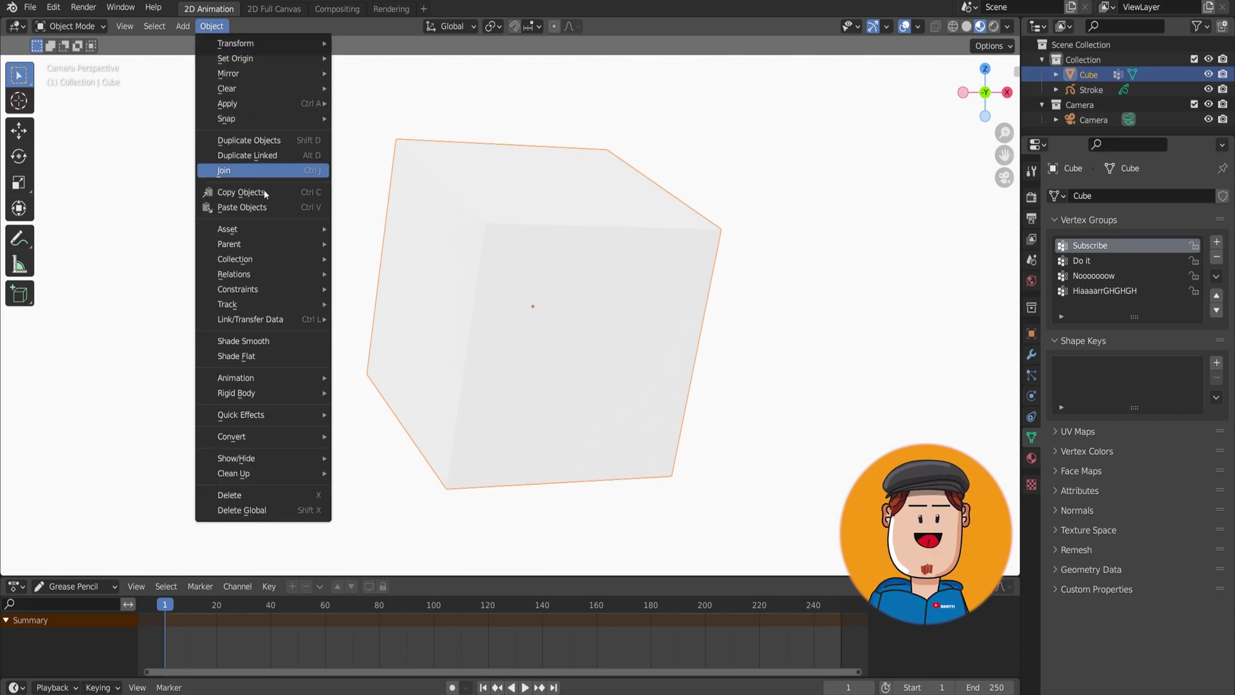
mouse_move(232, 436)
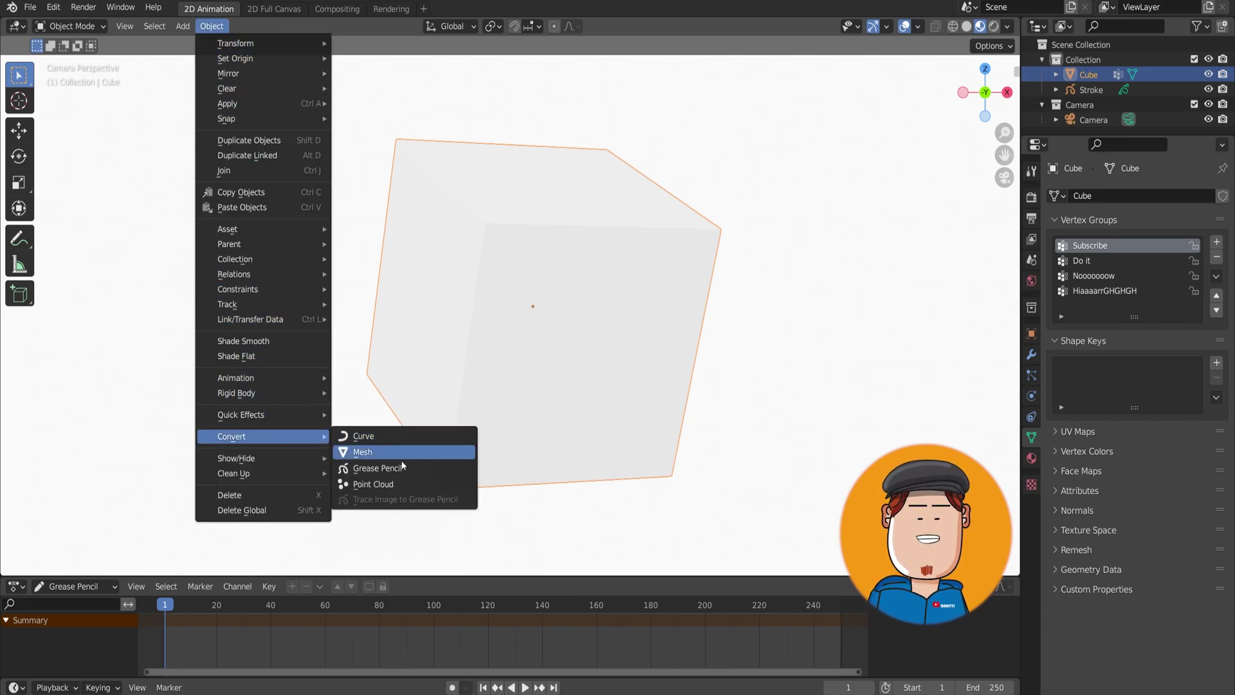
Step: Convert the cube to a grease pencil object and preview its Do it and Subscribe group weights
click(400, 468)
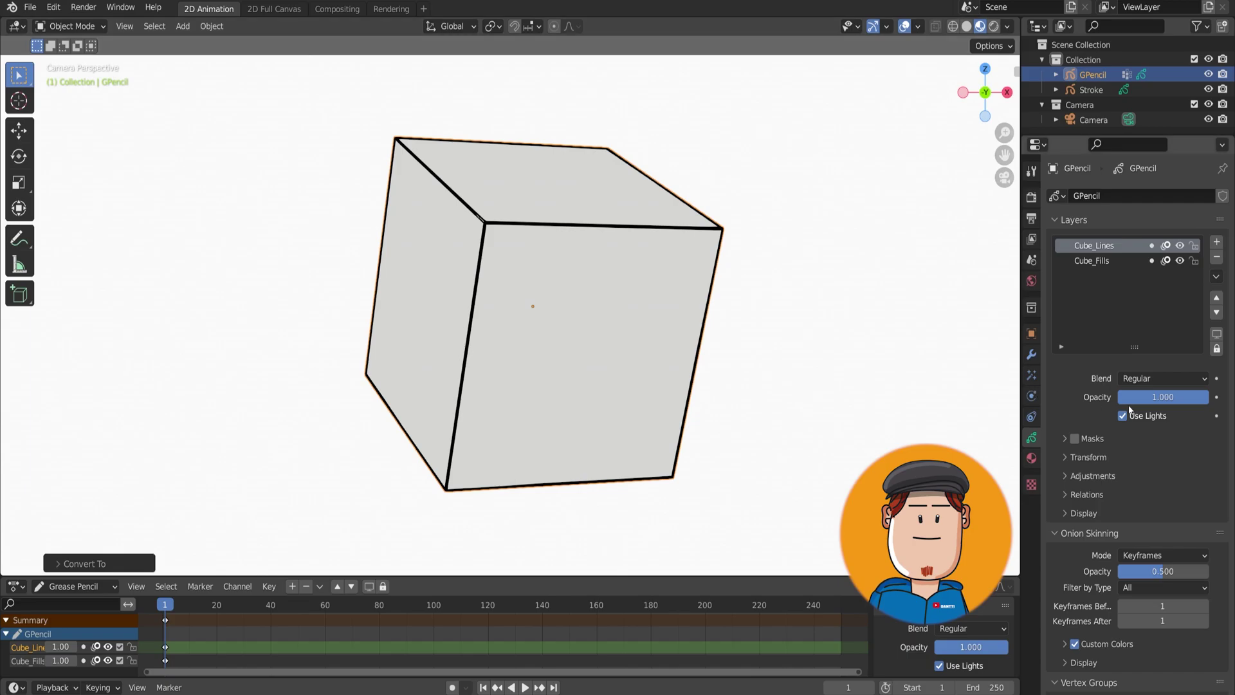
scroll(1137, 408, down, 5)
scroll(1137, 408, down, 1)
click(1100, 546)
click(1126, 530)
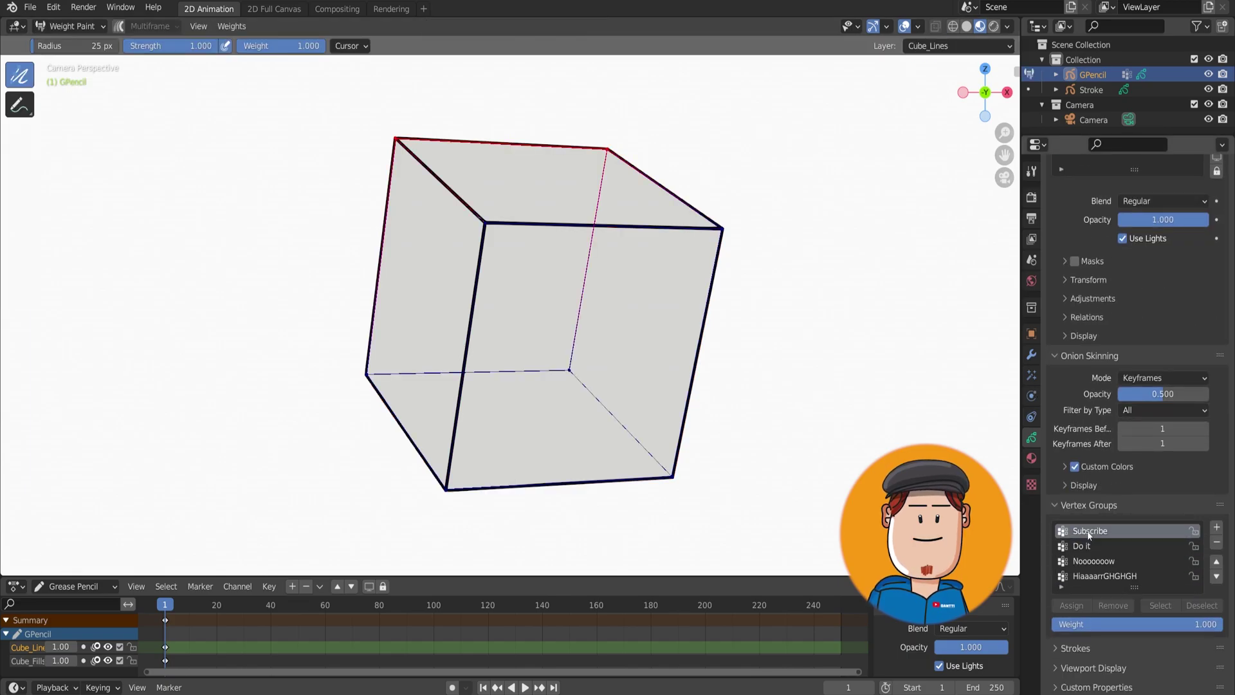
click(1100, 546)
click(1126, 529)
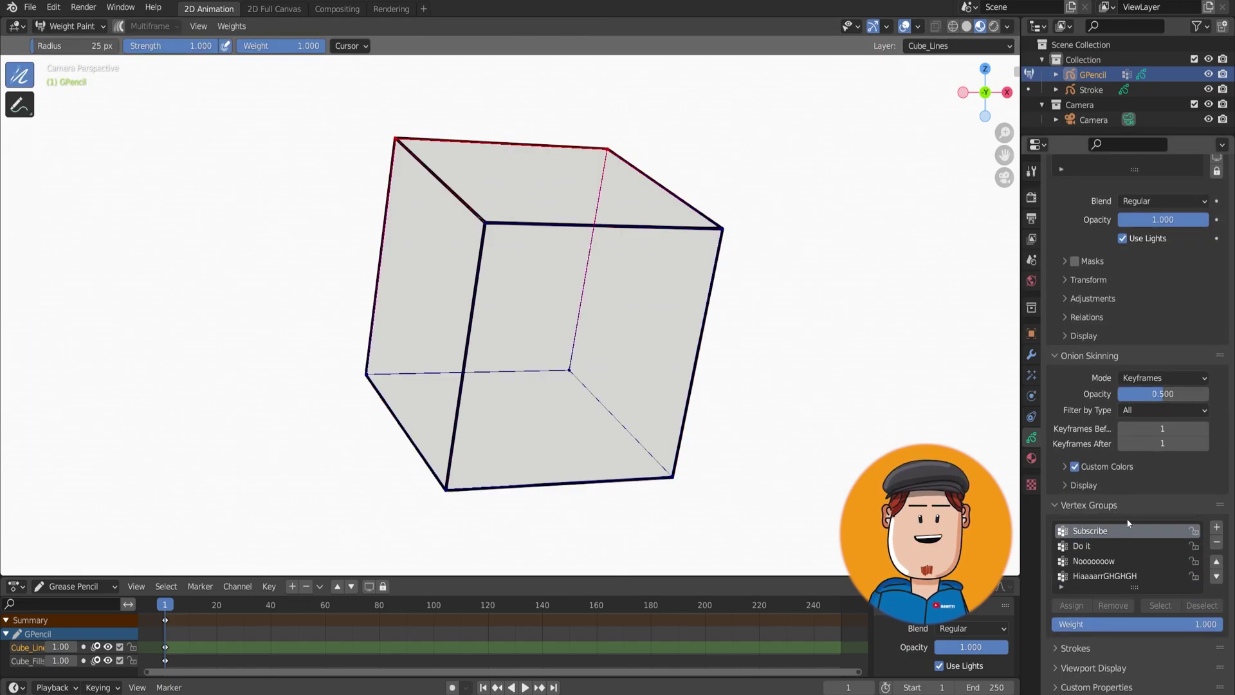
Step: Move the Noooooow vertex group up and then to the bottom of the list
click(1216, 576)
click(1216, 576)
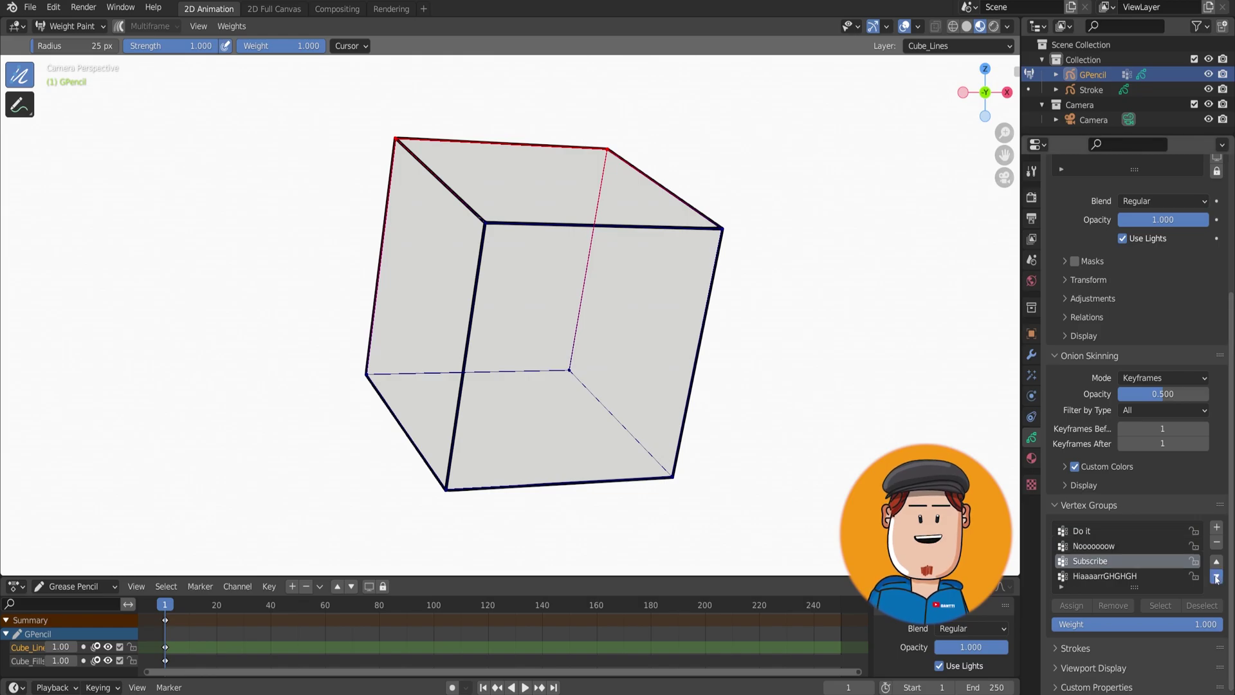
click(1216, 561)
click(1132, 562)
click(1216, 561)
click(1216, 560)
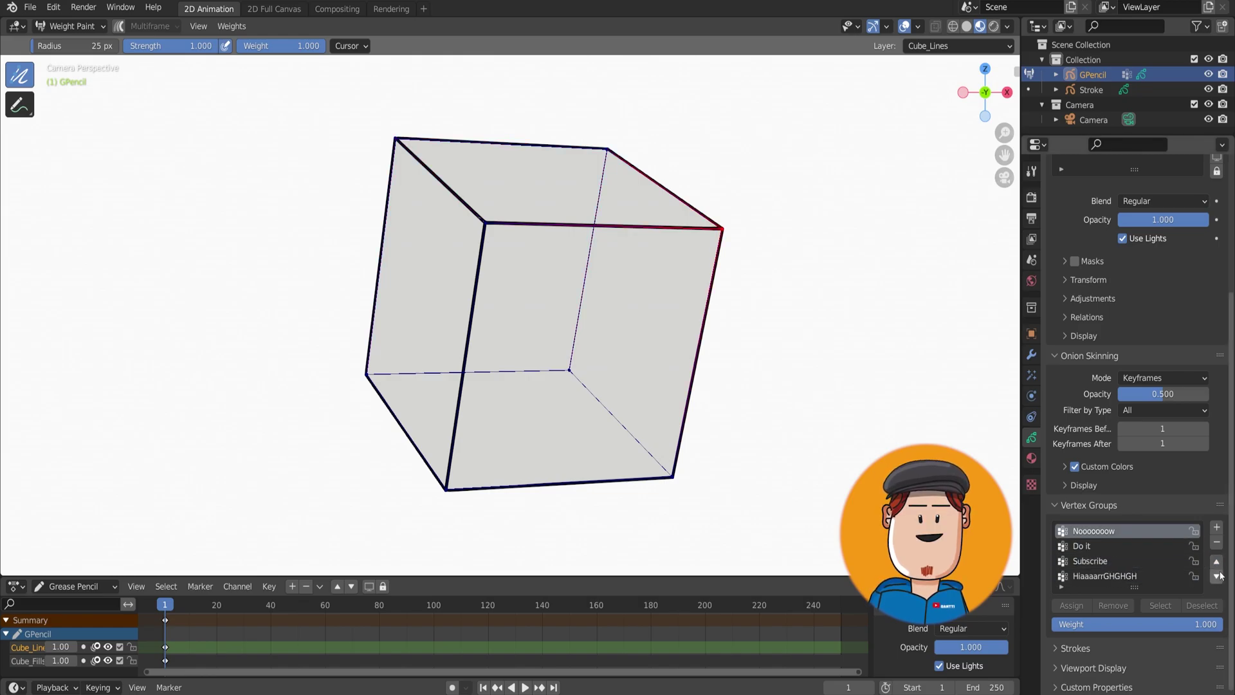
click(1216, 577)
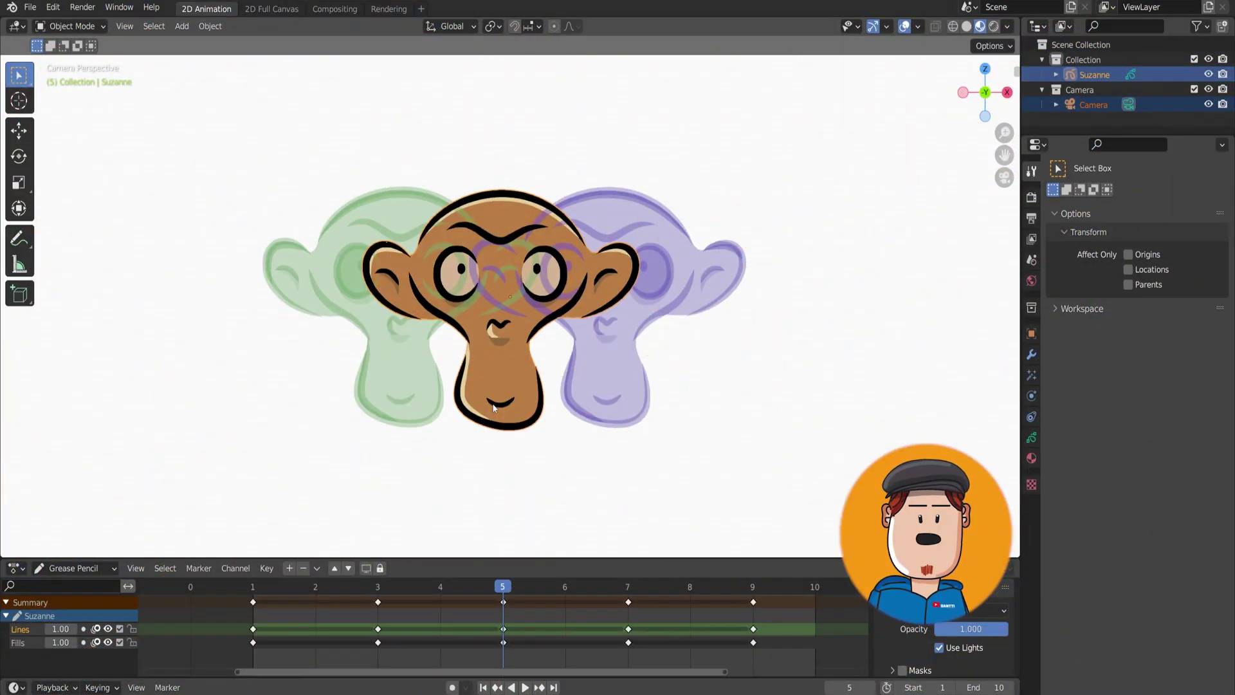
Step: Play Suzanne's animation, select all keyframes, and enter Edit Mode on its strokes
key(space)
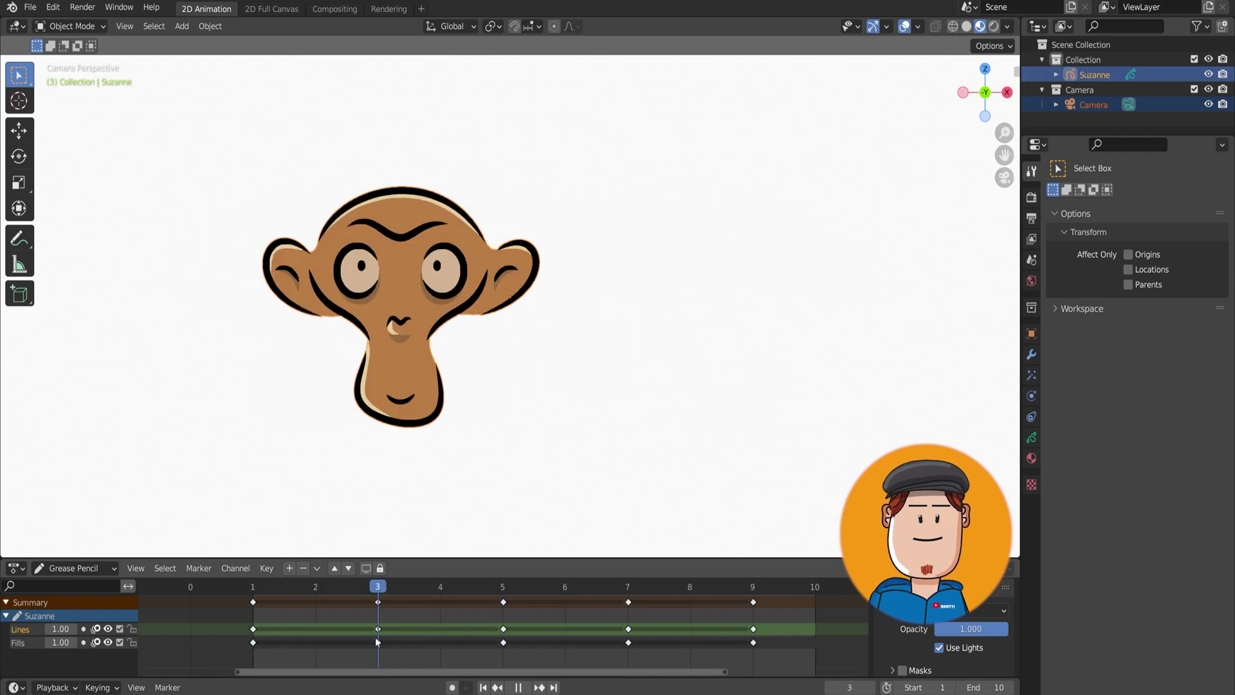
key(space)
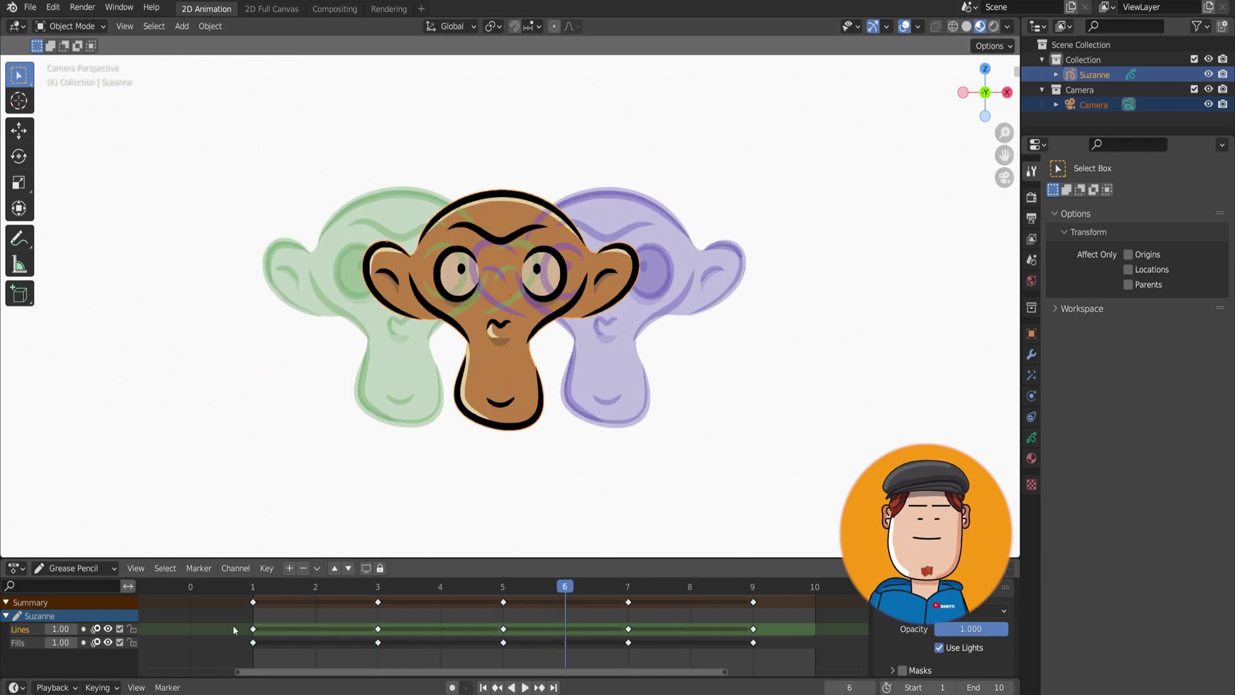
key(a)
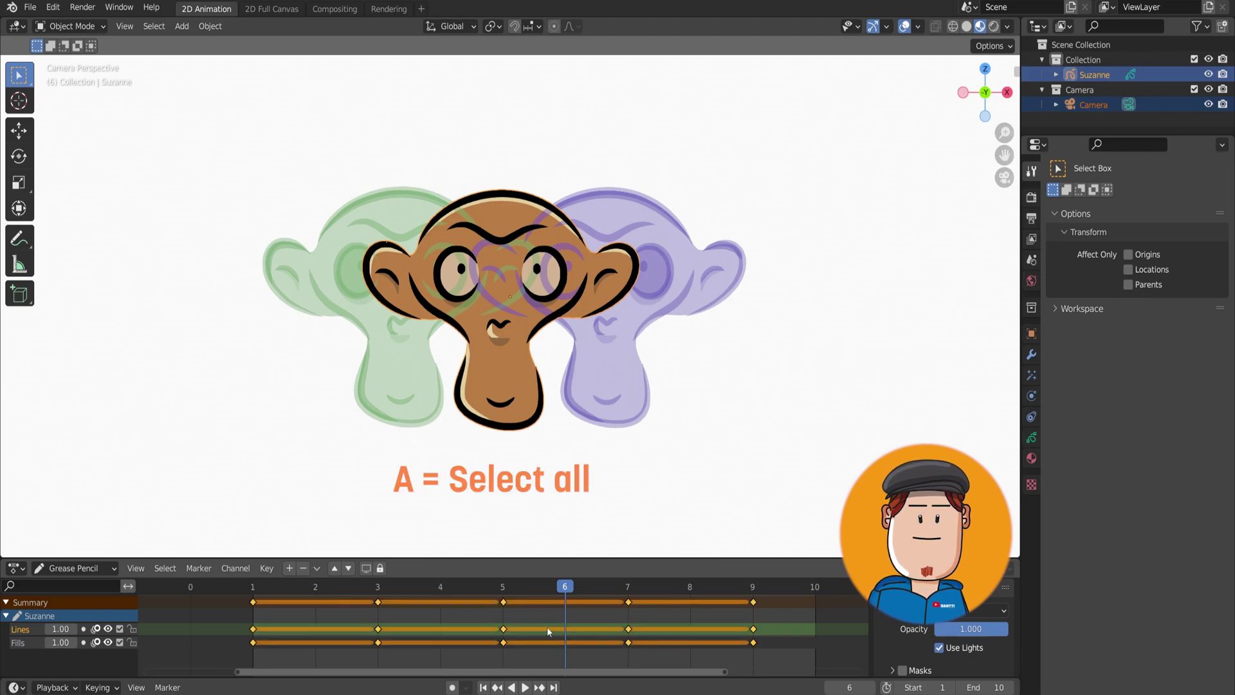
key(ctrl+Tab)
click(575, 295)
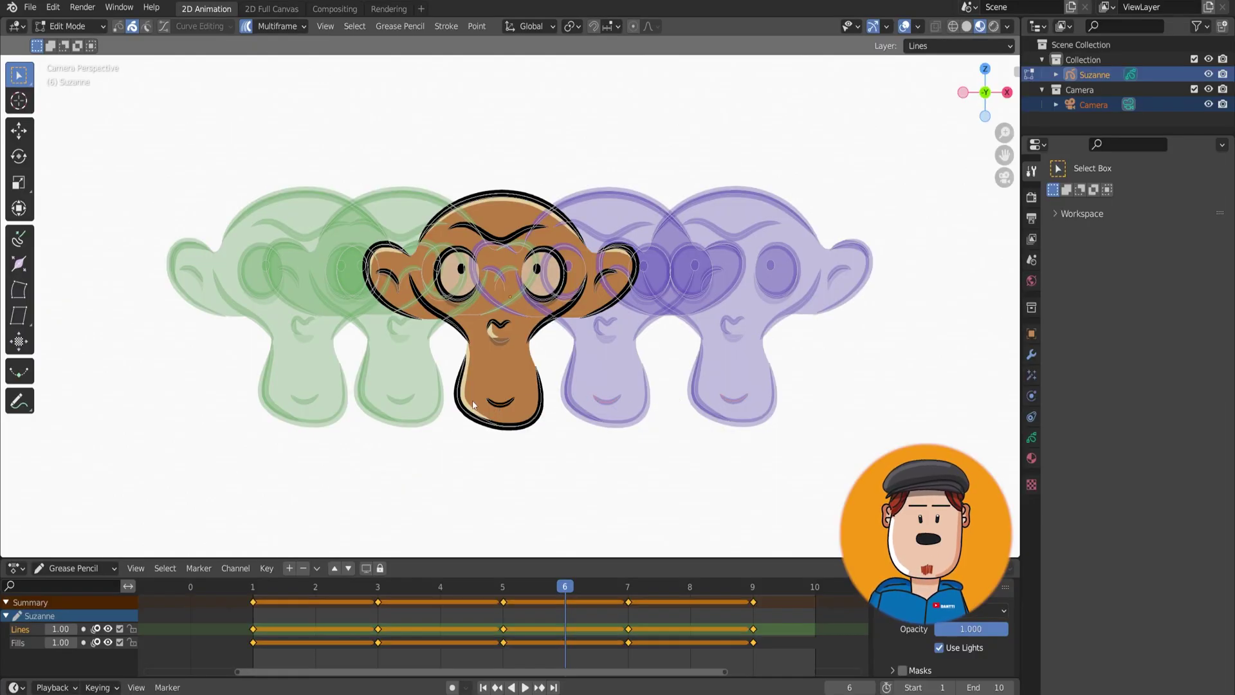
Step: Move the selected strokes onto a new GP_Layer and show it in the viewport
key(m)
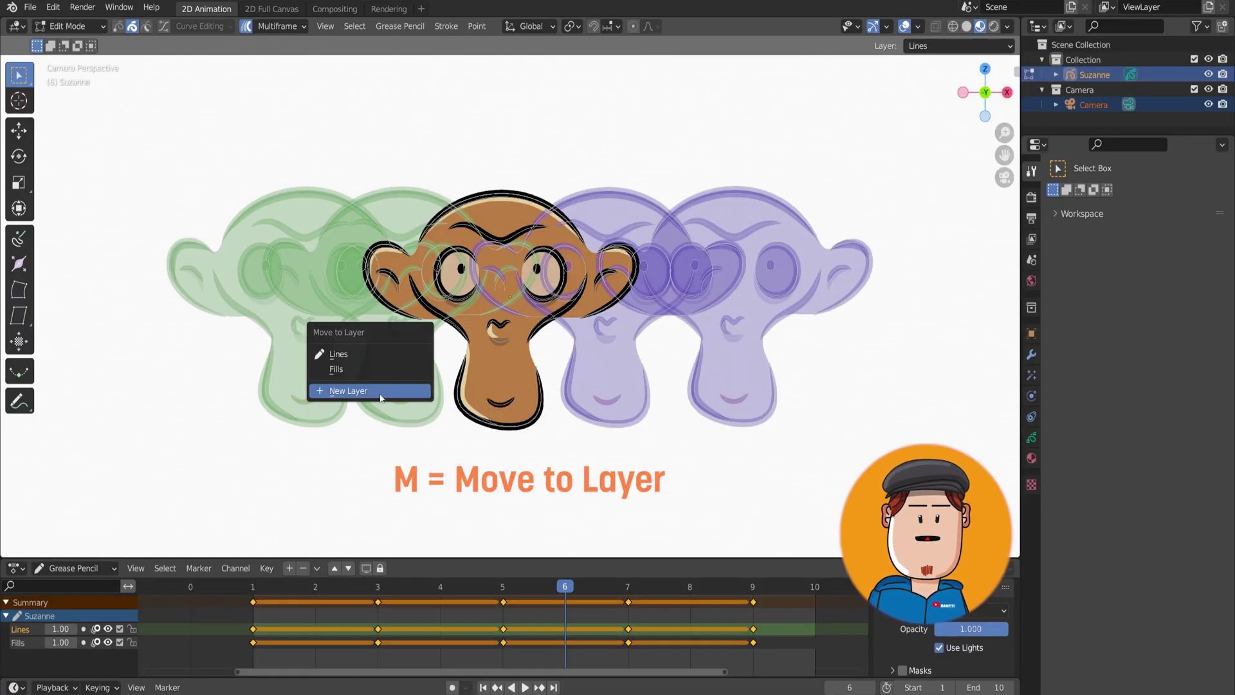
click(361, 397)
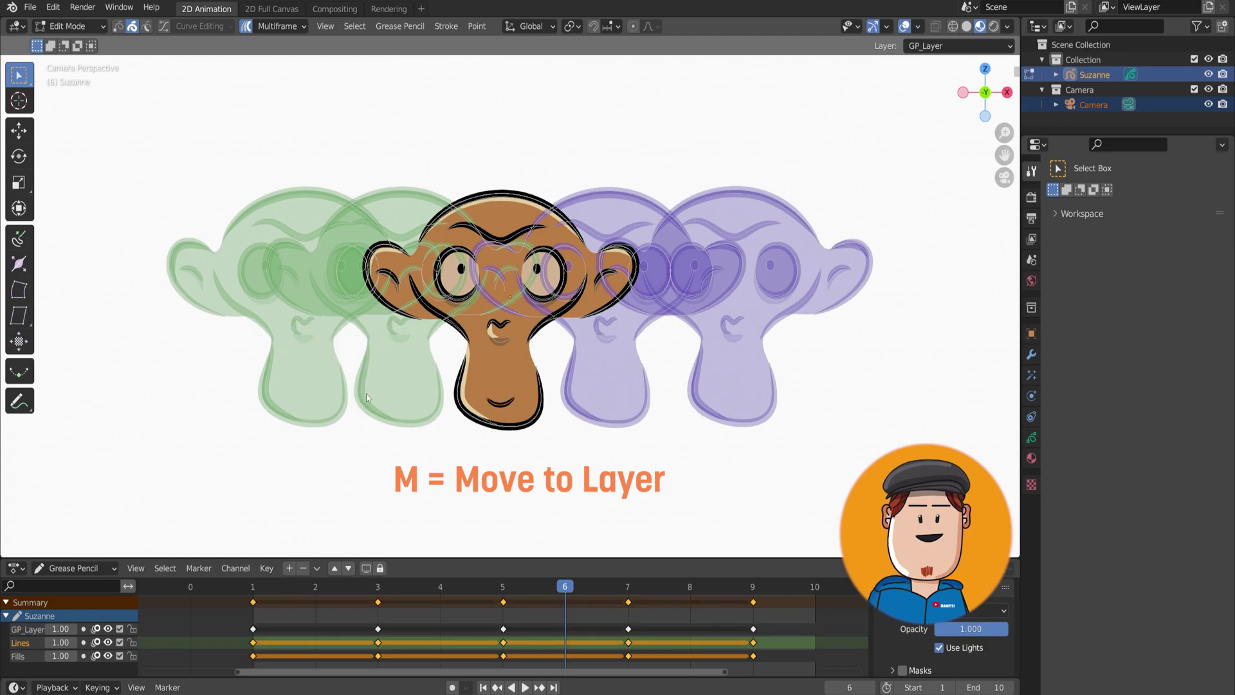
click(108, 628)
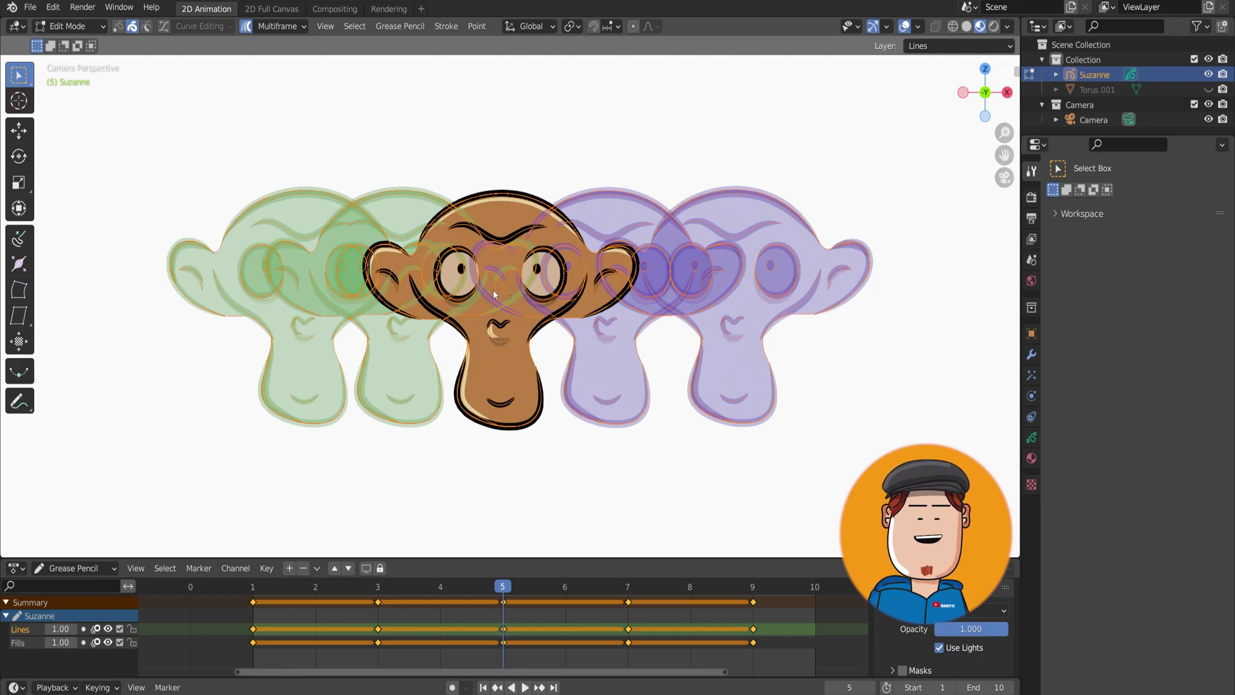
Step: Reproject strokes to Surface, unhide Torus.001, and orbit to inspect before returning to camera view
click(399, 27)
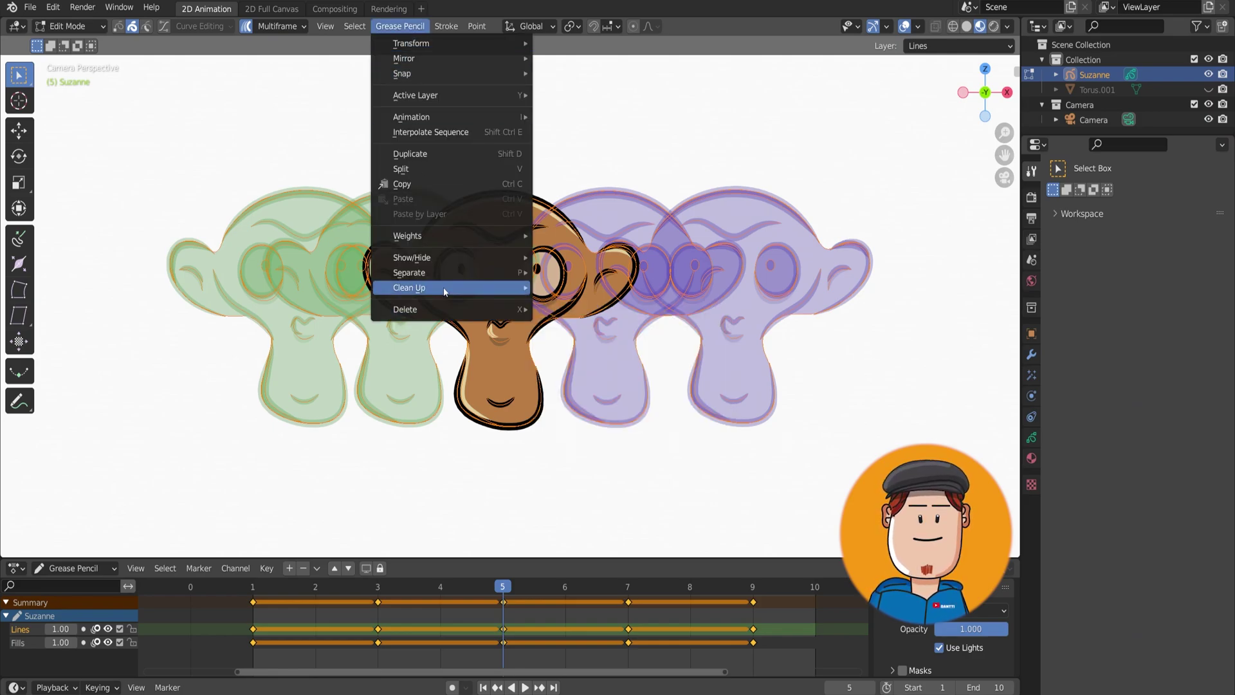
mouse_move(409, 288)
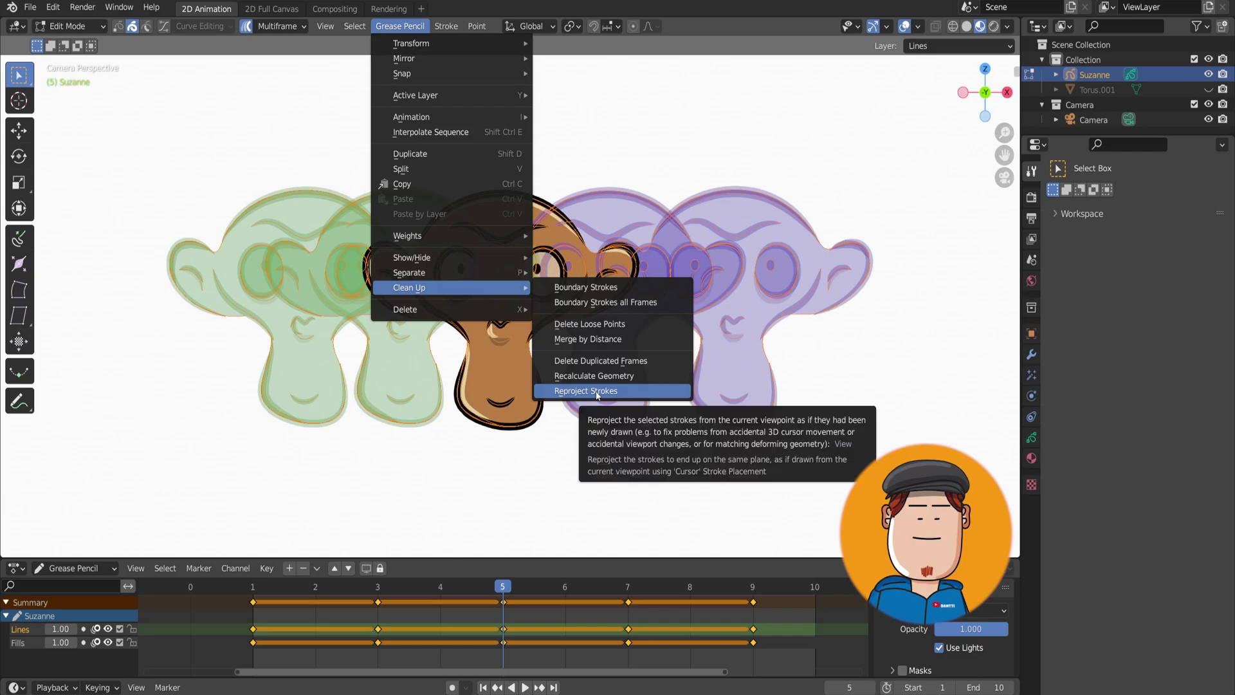
click(596, 391)
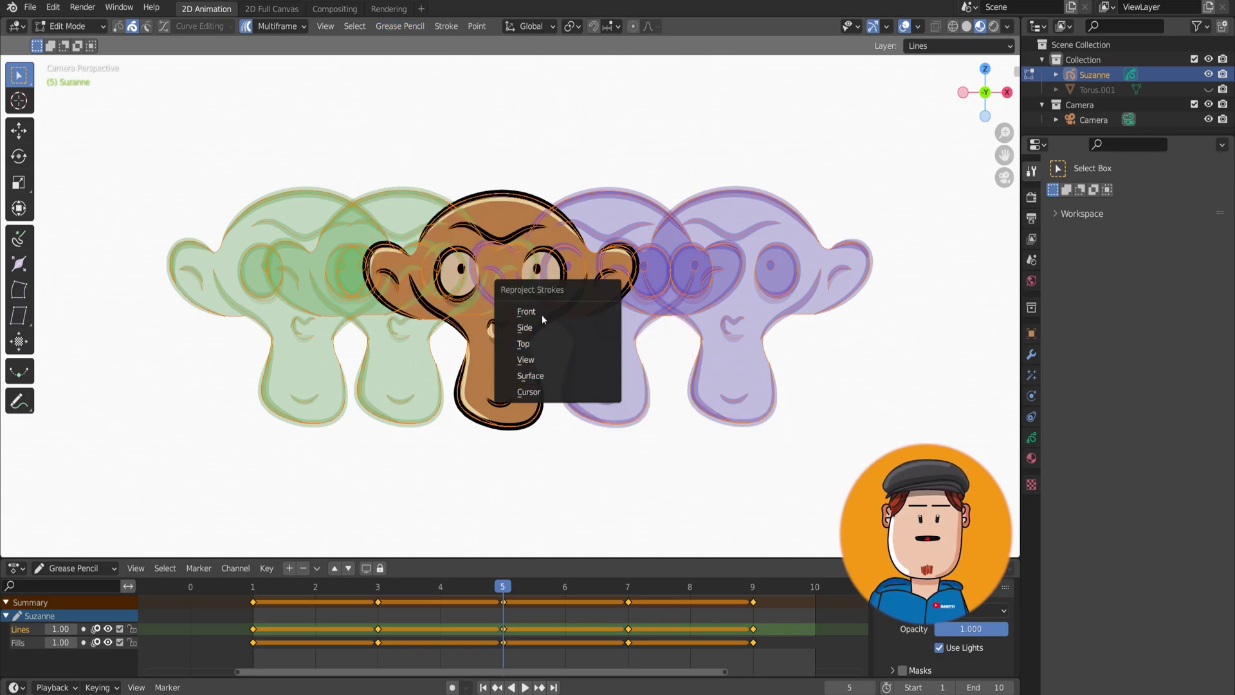
click(551, 378)
click(1213, 90)
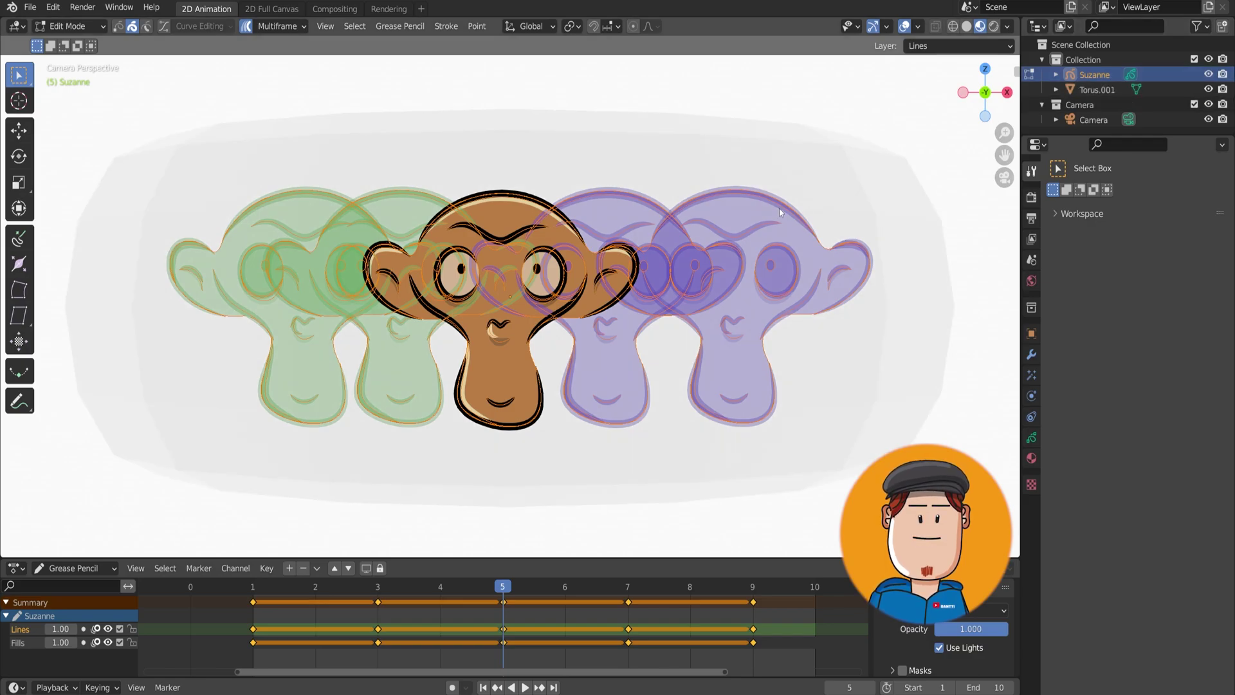
middle_drag(779, 207, 685, 294)
scroll(686, 293, down, 3)
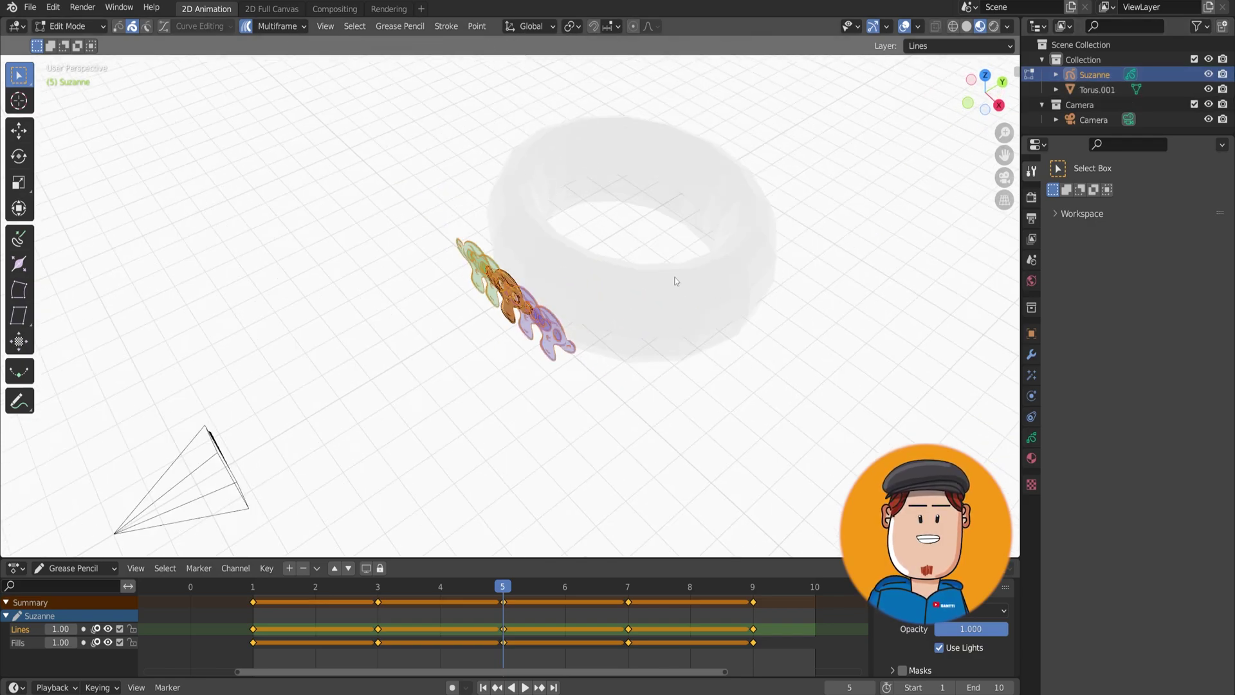
scroll(593, 162, down, 1)
middle_drag(543, 256, 599, 227)
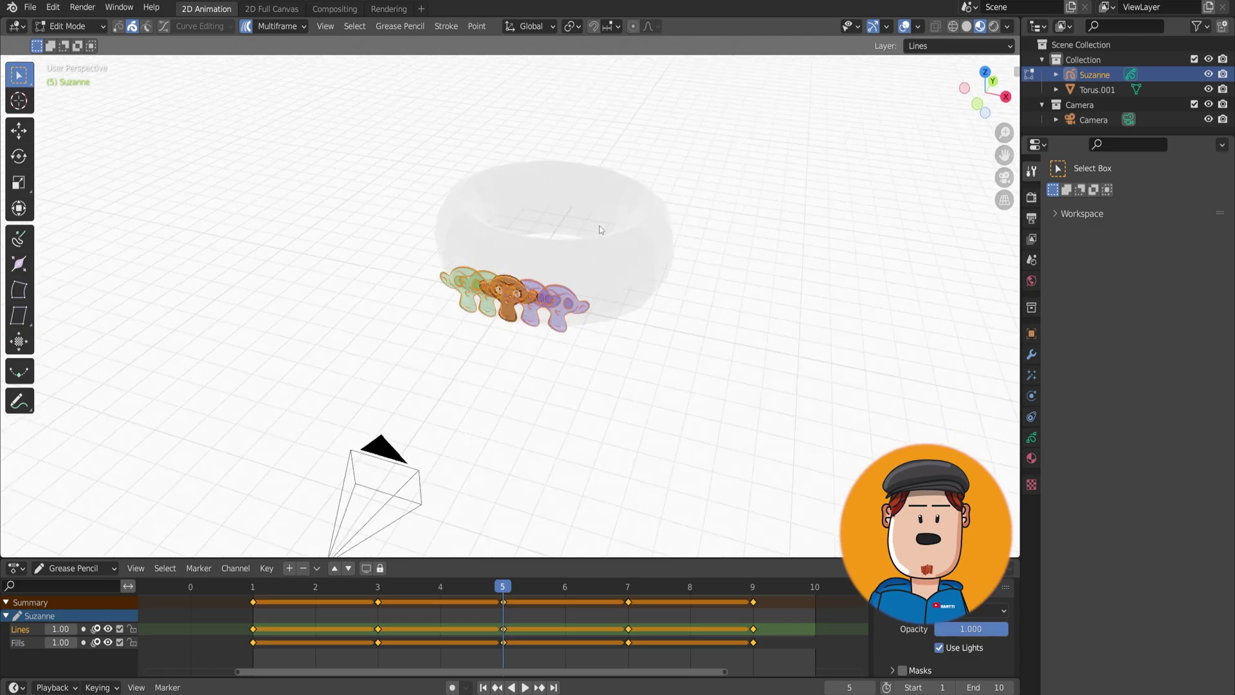
key(KP_0)
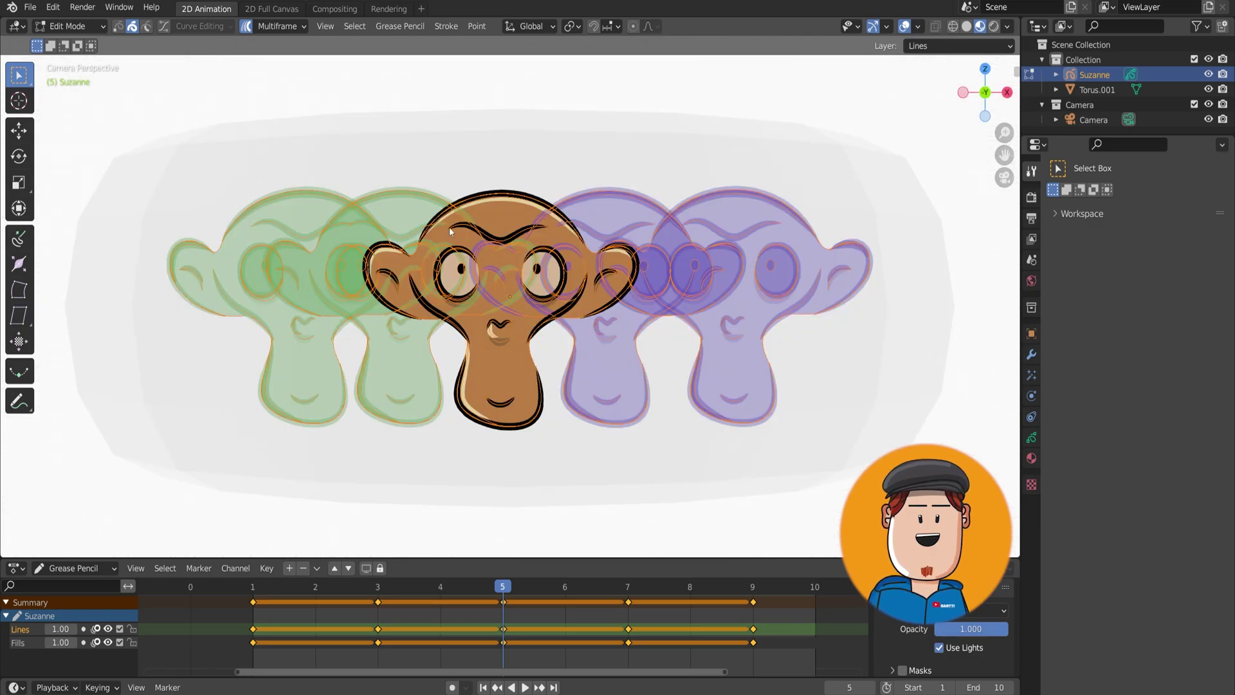
Step: Reproject Suzanne's strokes onto the torus surface again, then hide the torus and orbit to check
click(399, 25)
mouse_move(450, 287)
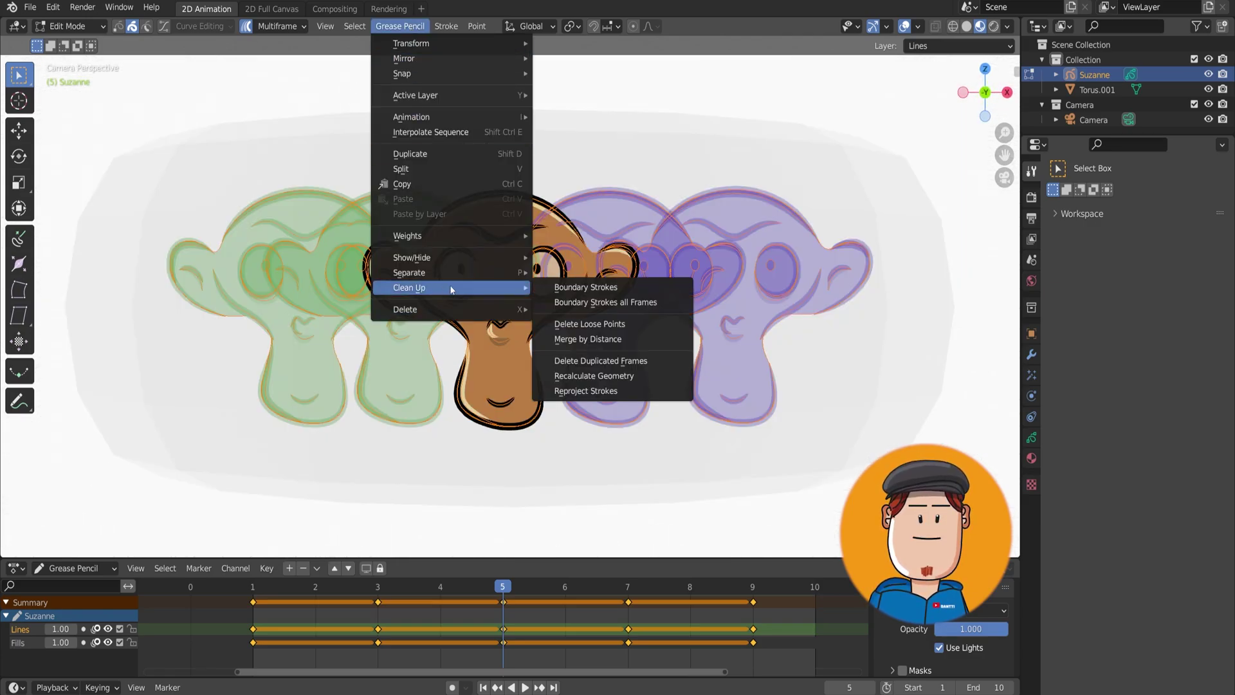
click(581, 391)
click(541, 373)
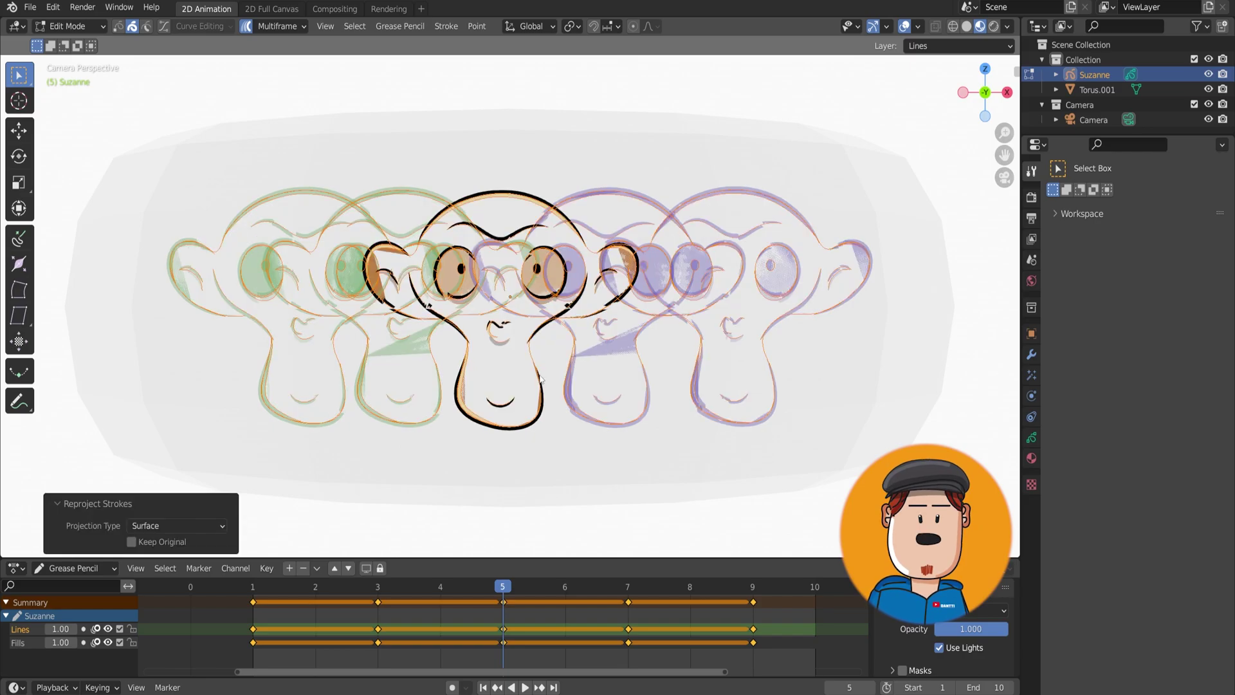
click(1208, 89)
scroll(764, 255, down, 3)
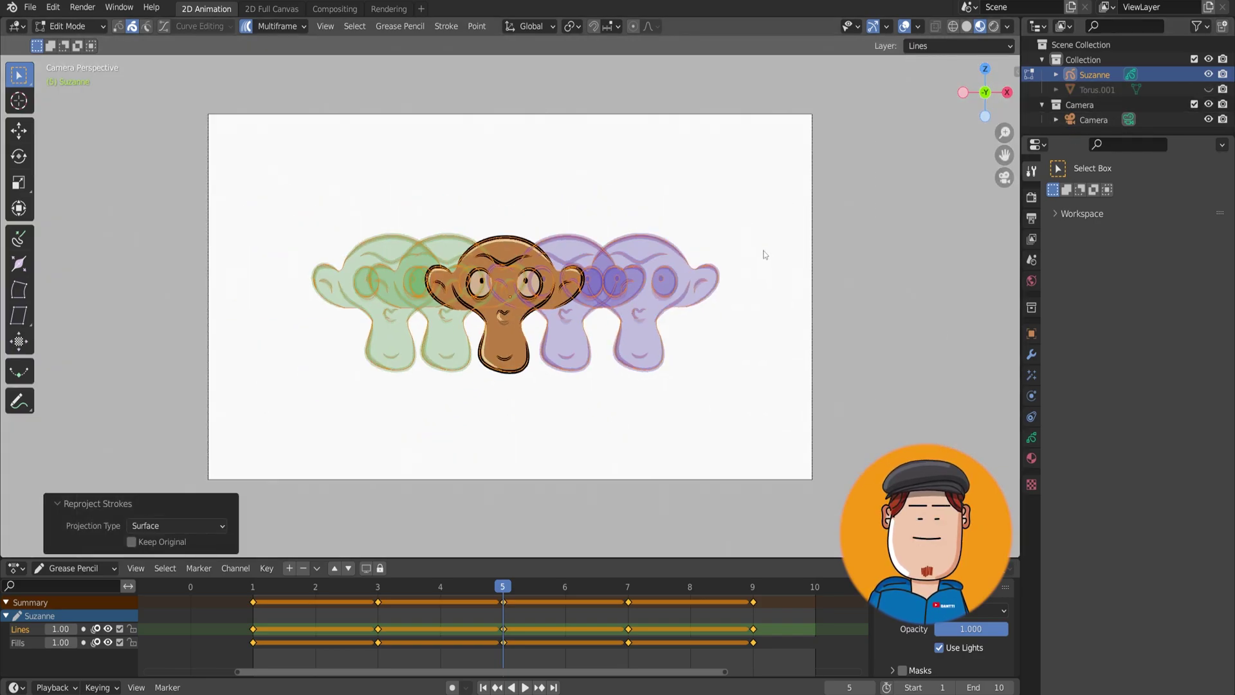
middle_drag(765, 255, 668, 250)
Step: Return to Object Mode and play the animation to check the reprojected strokes
key(ctrl+Tab)
click(611, 248)
key(space)
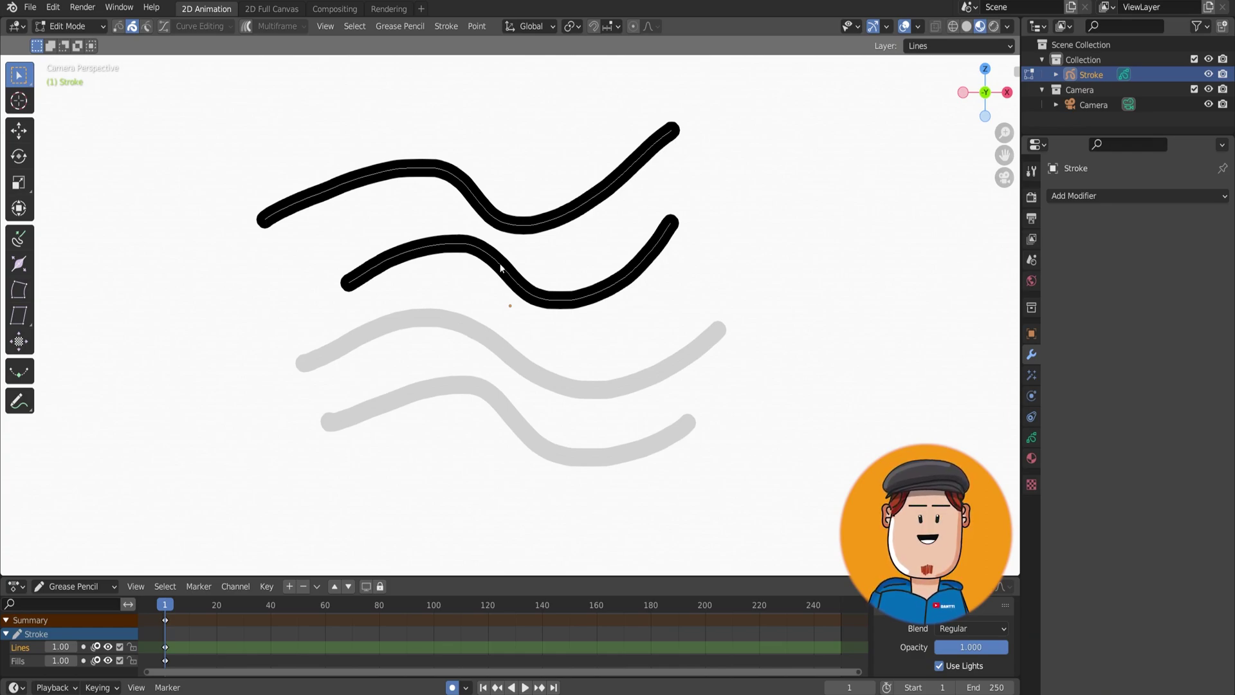
Step: Select all strokes and normalize their thickness, adjusting the shared thickness value
key(a)
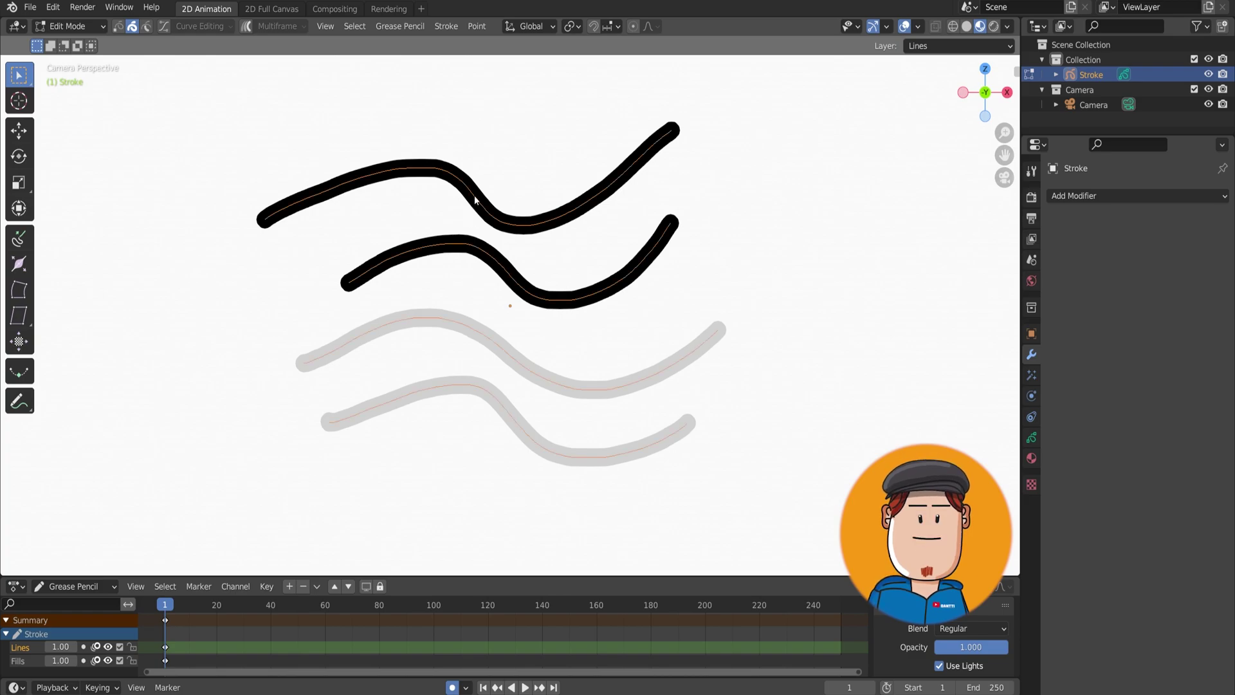
click(446, 26)
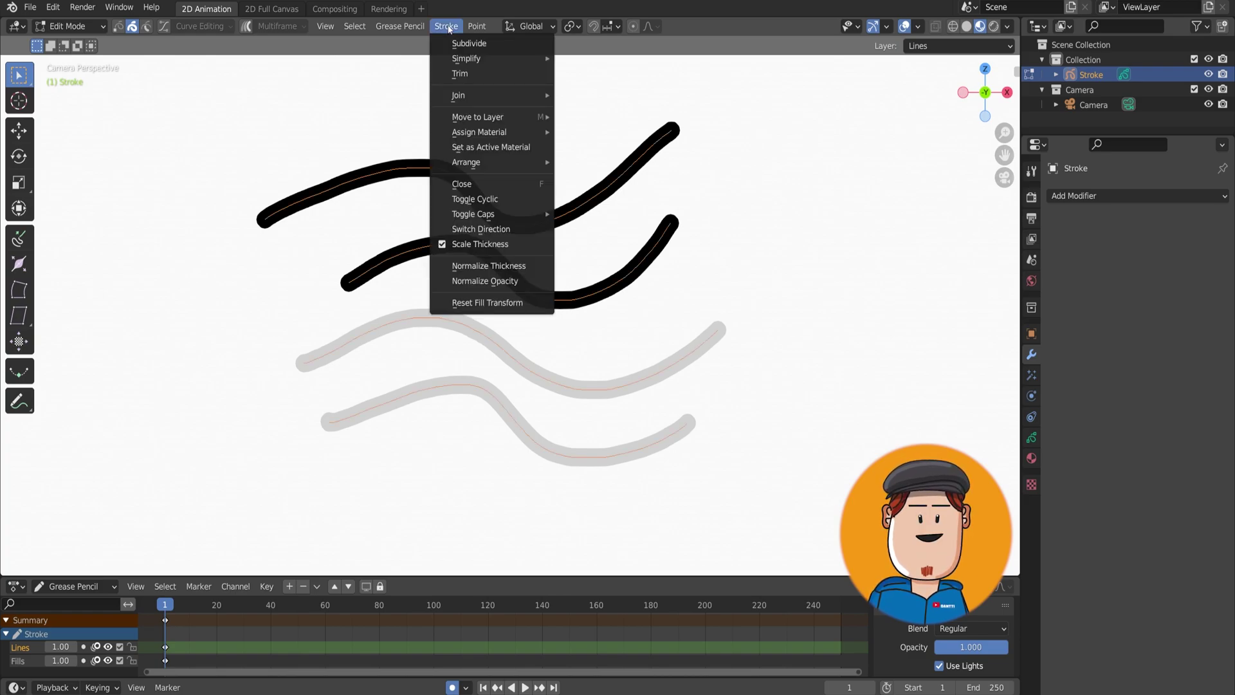
click(501, 265)
drag(176, 559, 212, 560)
Step: Normalize the opacity of all strokes with Factor 0.99 so they read solid dark
click(445, 26)
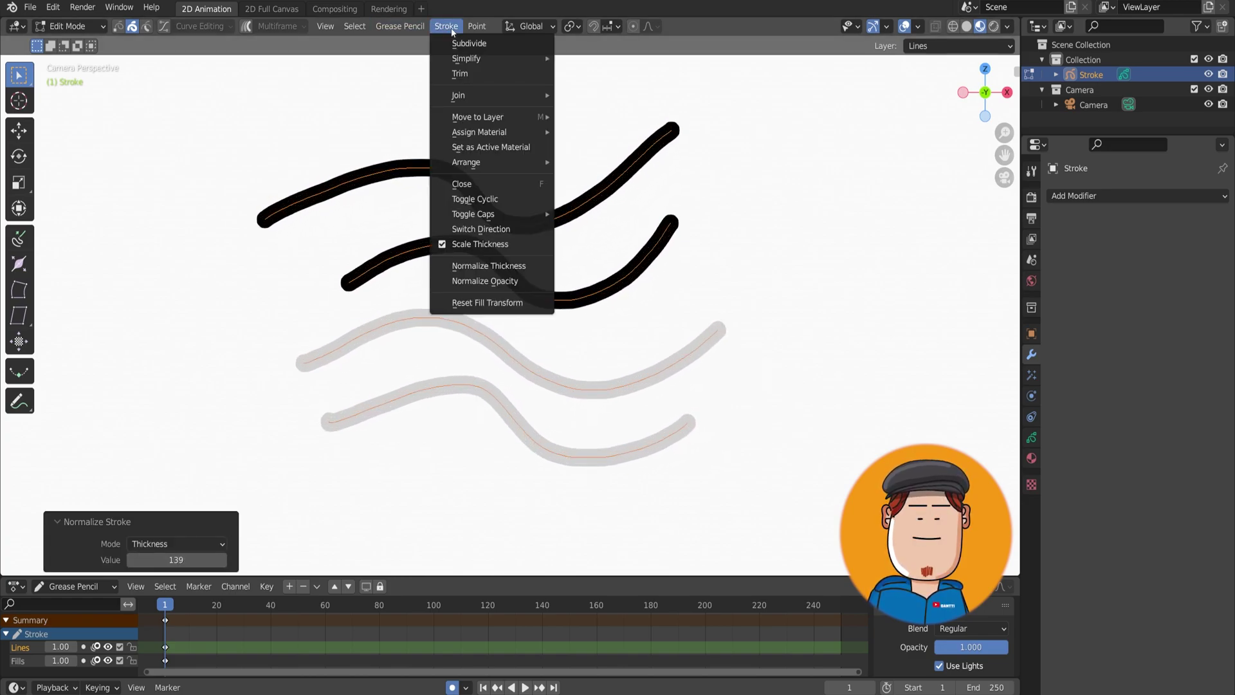
click(485, 280)
mouse_move(176, 559)
mouse_down()
mouse_move(192, 559)
mouse_move(164, 560)
mouse_up()
Step: In Object Mode, add an Opacity modifier with Uniform Opacity and apply it
click(548, 316)
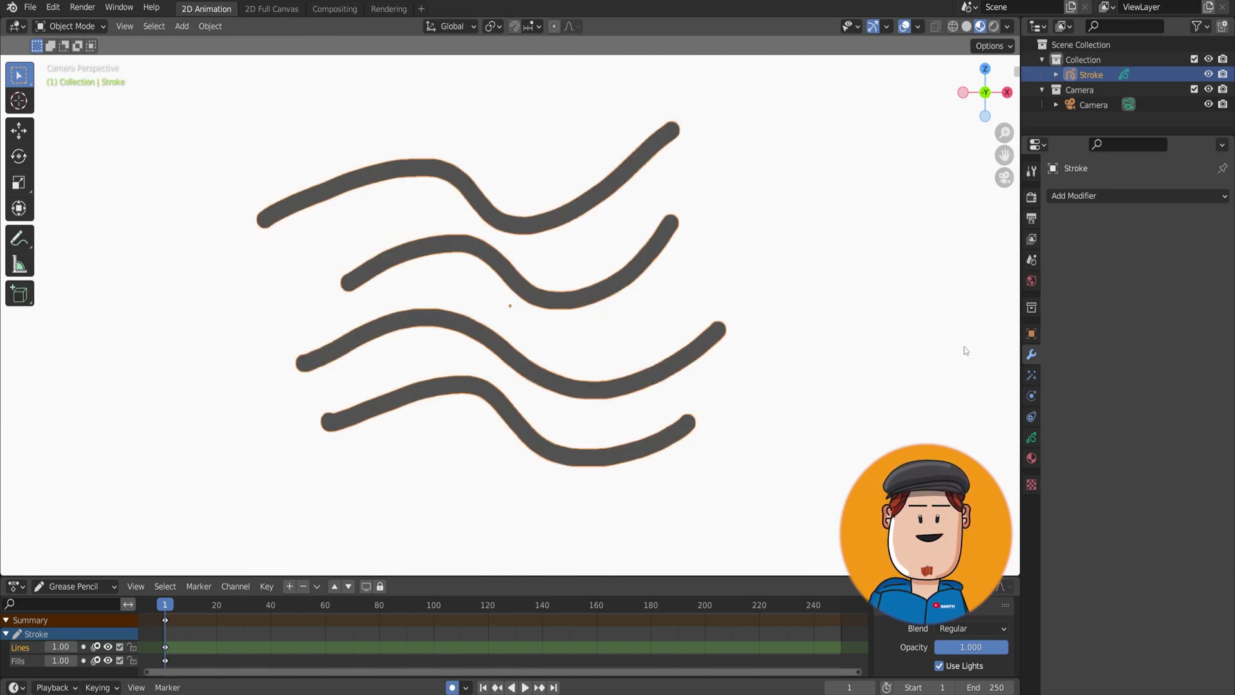
click(1113, 194)
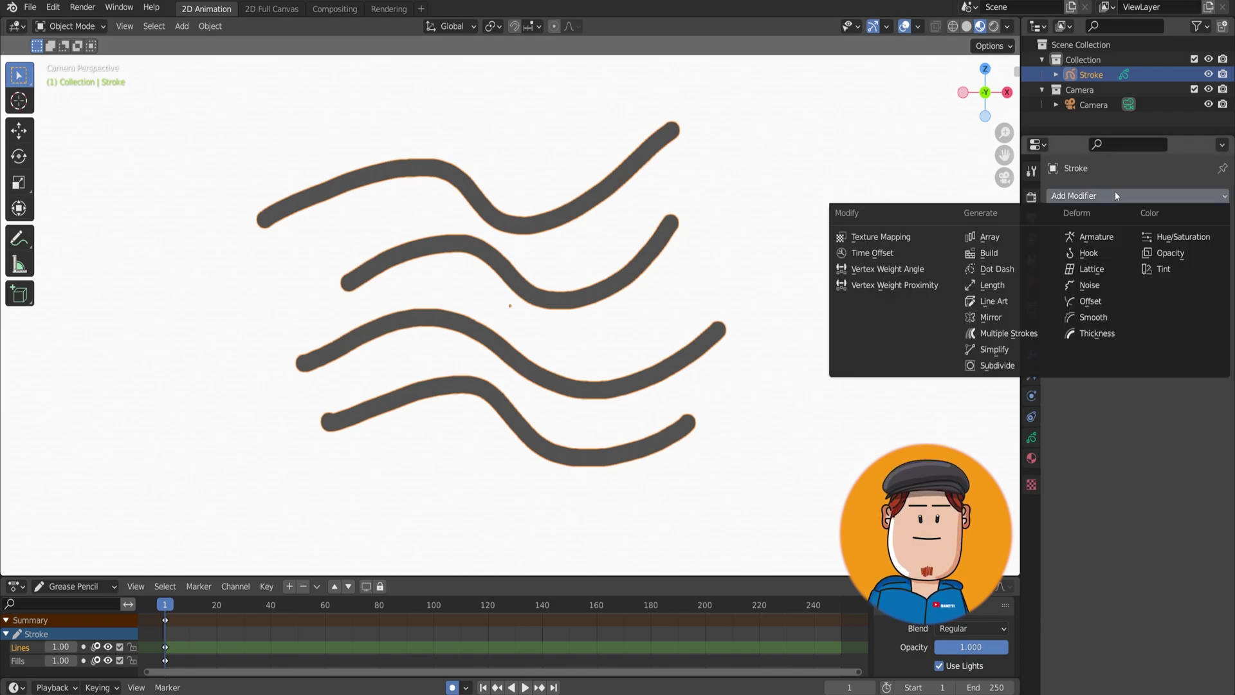
click(1174, 254)
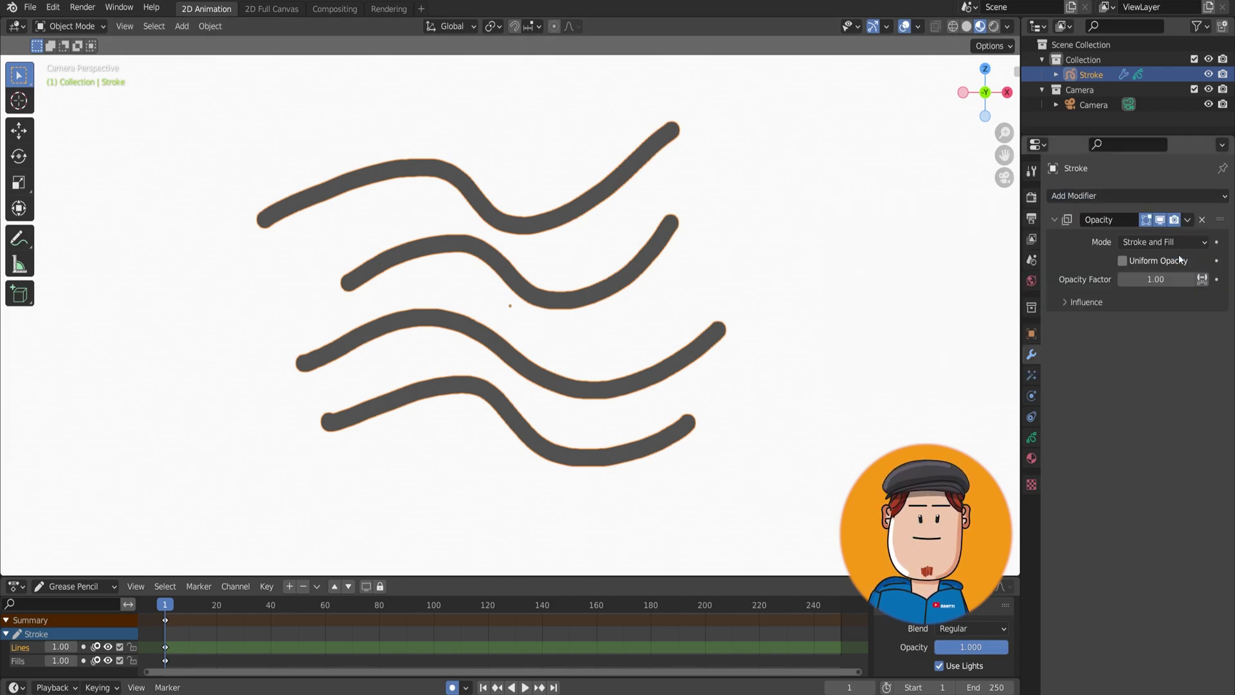
click(1123, 261)
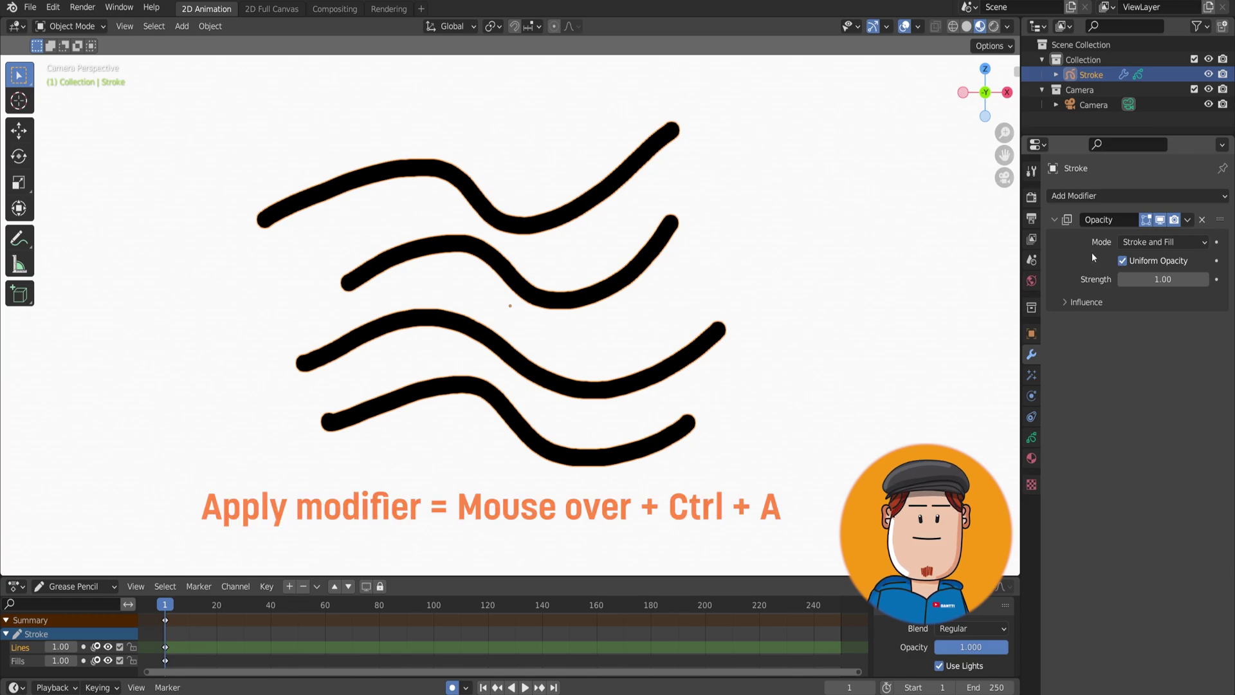
key(ctrl+a)
Step: Add a Thickness modifier with Uniform Thickness and apply it to thin the strokes
click(1099, 194)
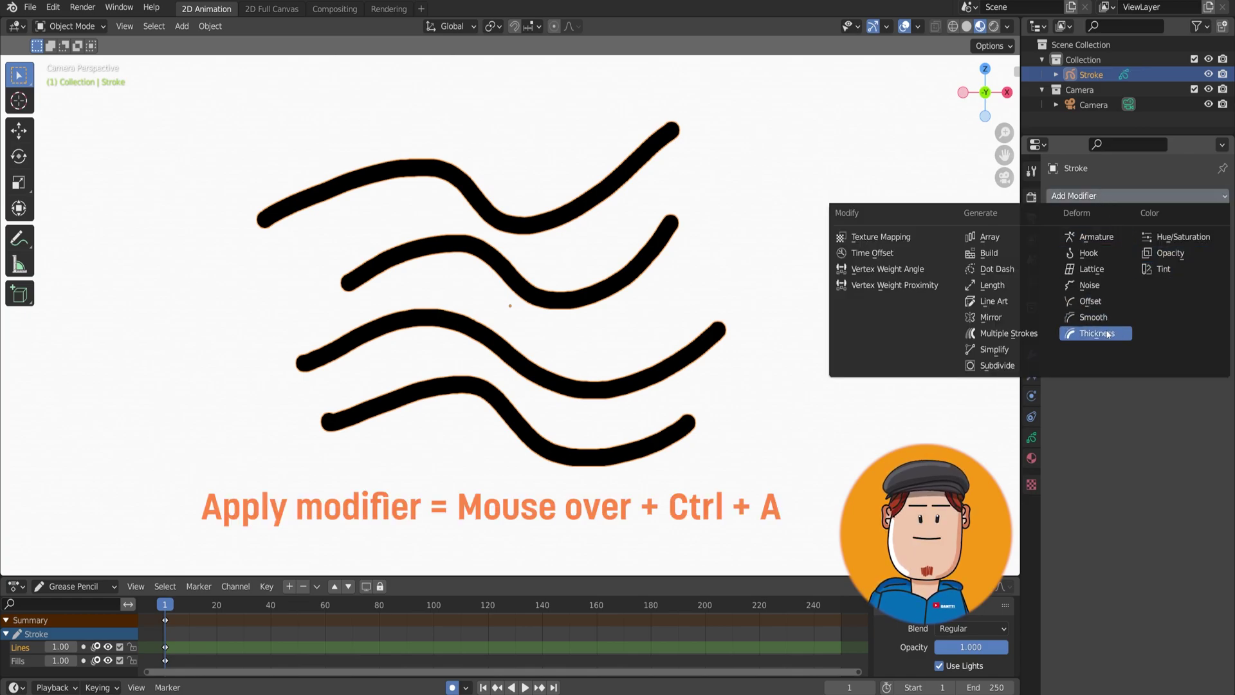
click(1097, 334)
click(1123, 242)
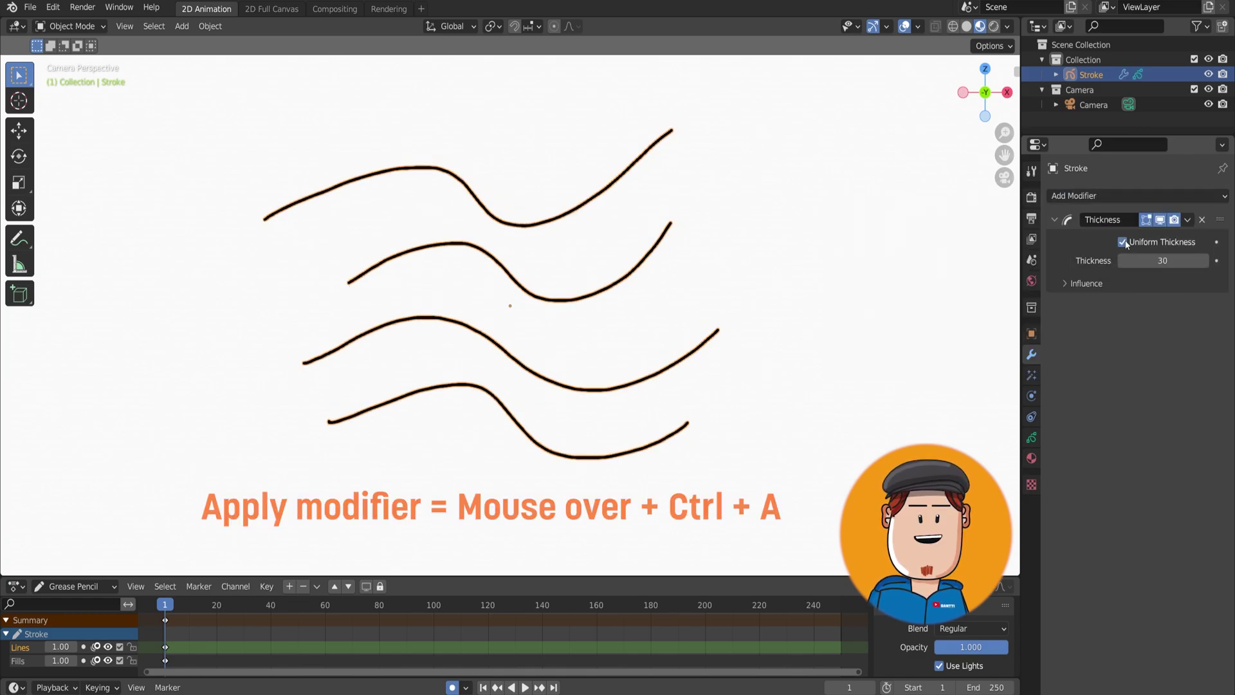
key(ctrl+a)
click(605, 273)
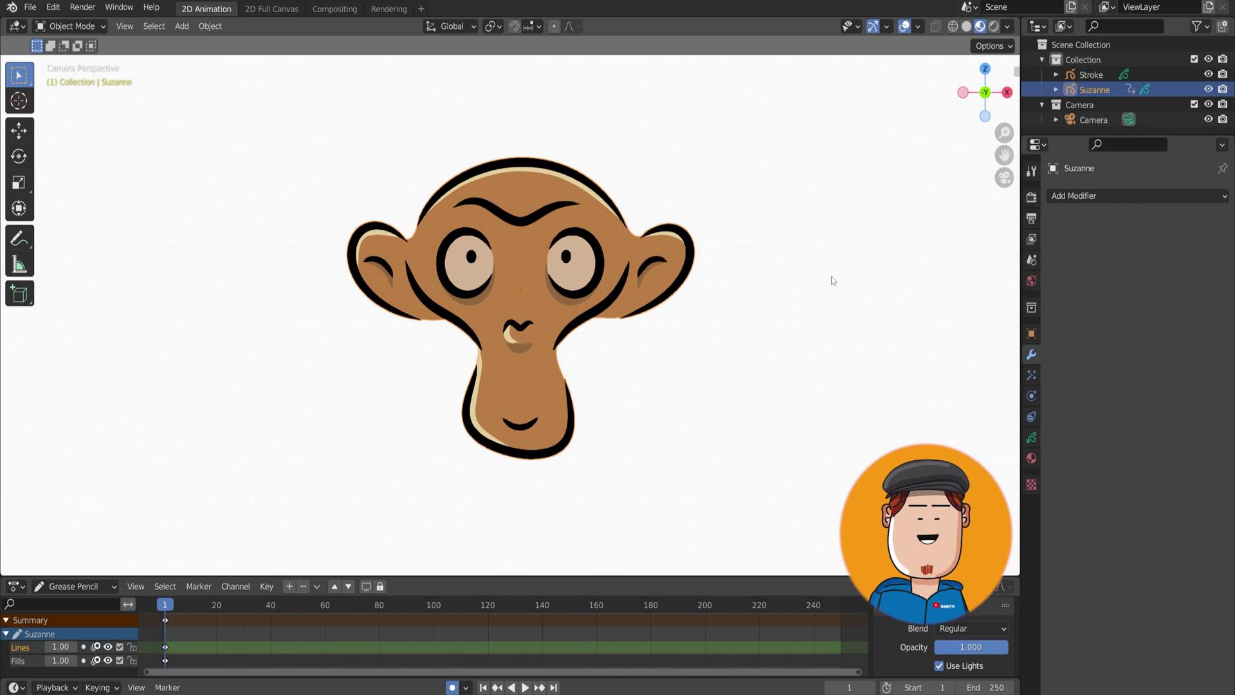
Step: Add an Offset modifier to Suzanne and randomize its Rotation X, Rotation Y and Scale Z
click(1120, 195)
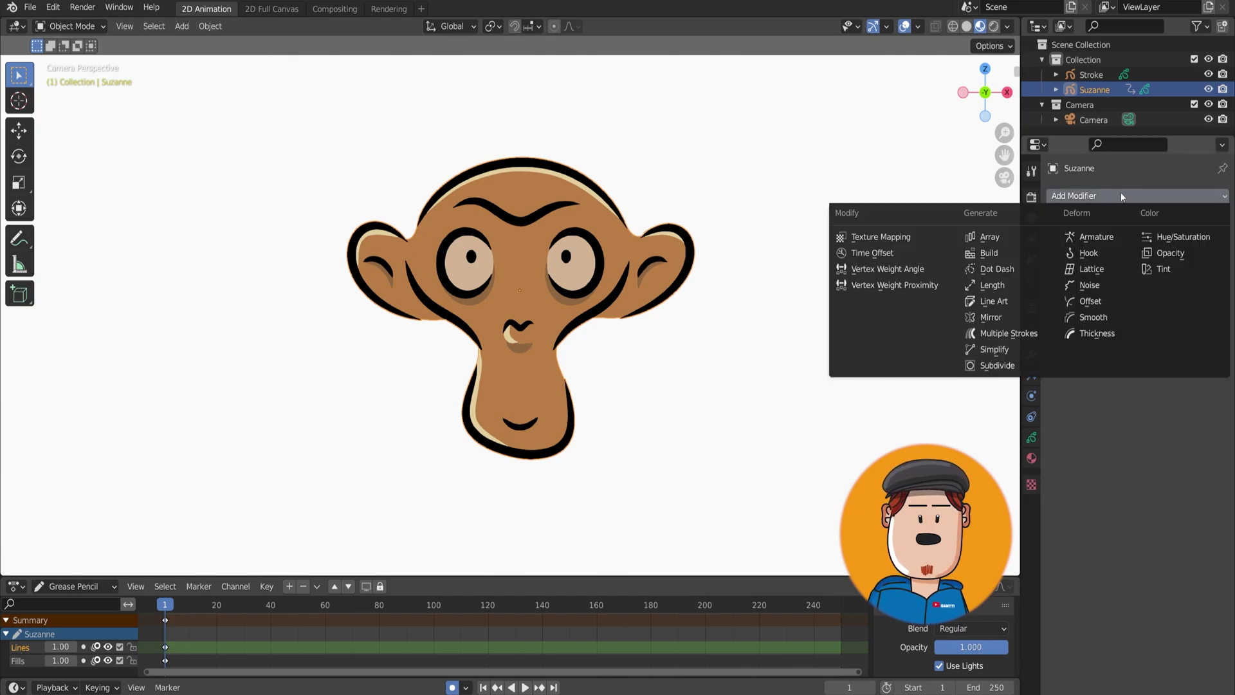
click(1091, 303)
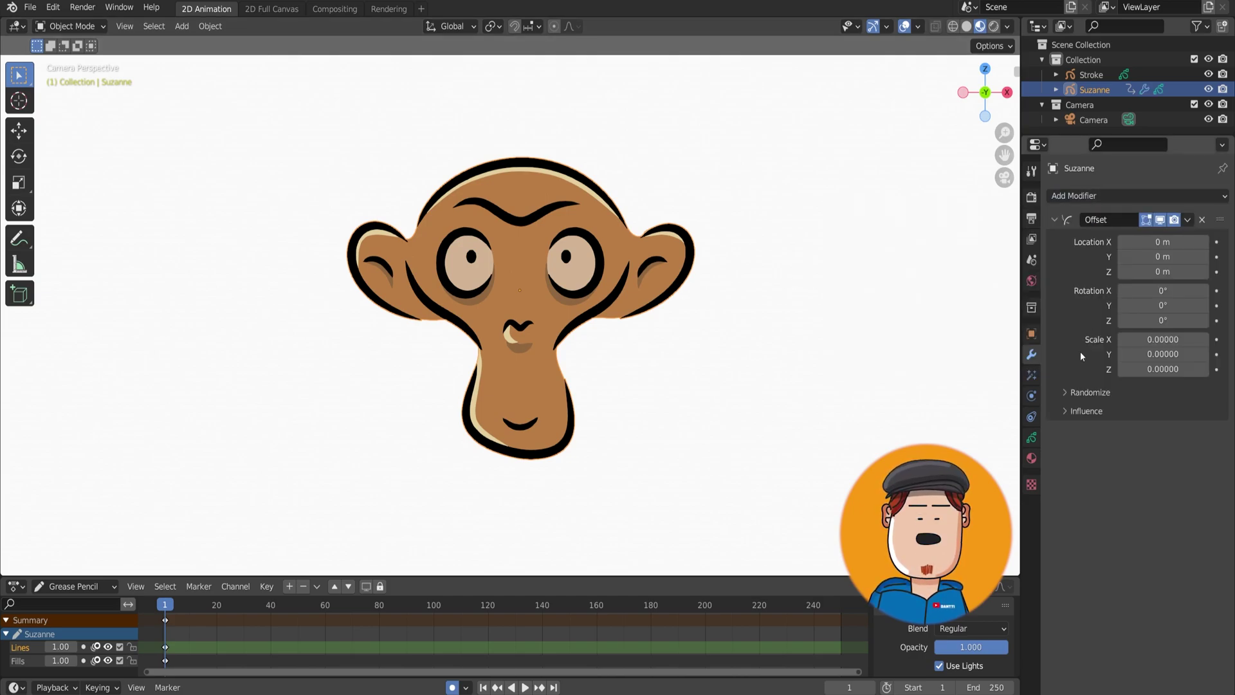
click(1065, 394)
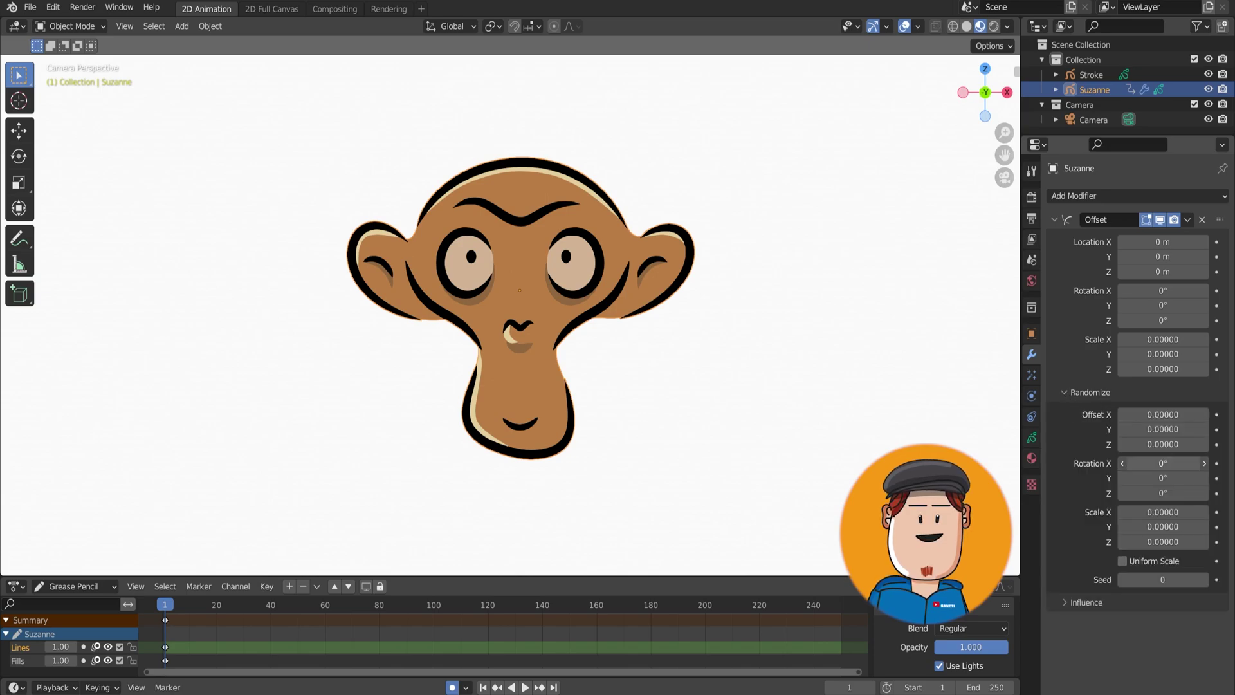
mouse_move(1195, 463)
mouse_down()
mouse_move(1151, 463)
mouse_move(1222, 478)
mouse_up()
drag(1195, 542, 1203, 542)
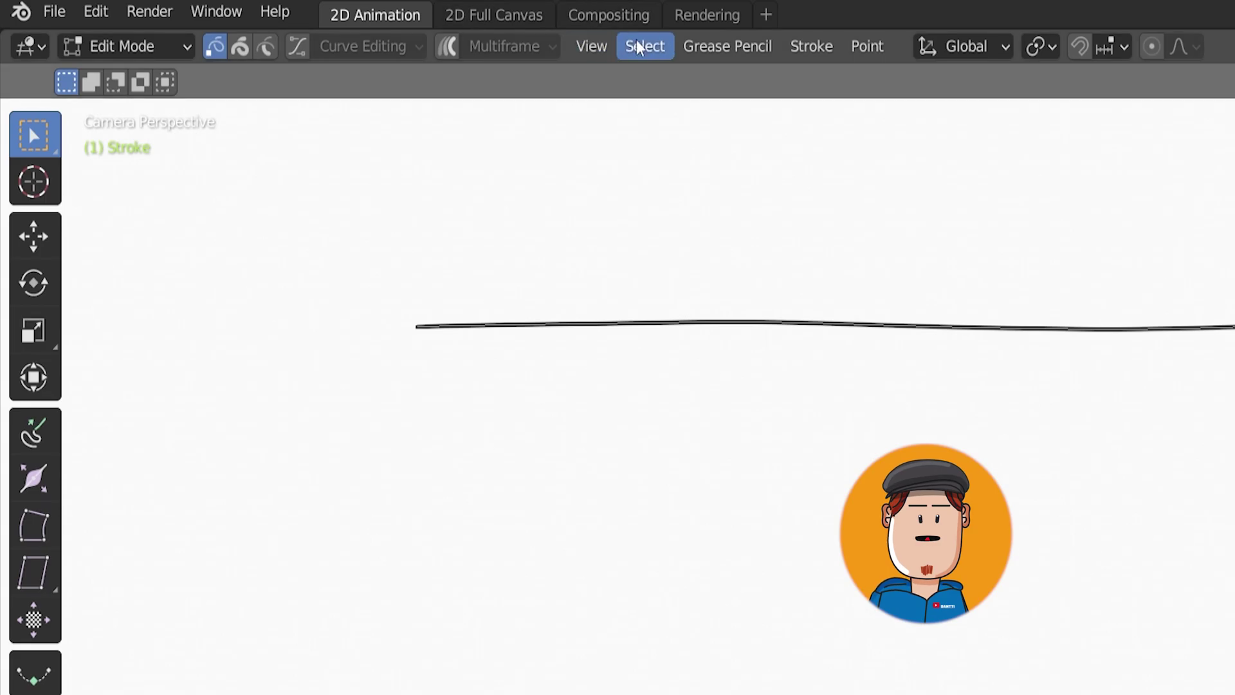
Step: Randomly select a reduced share of the stroke's points and delete them
click(653, 48)
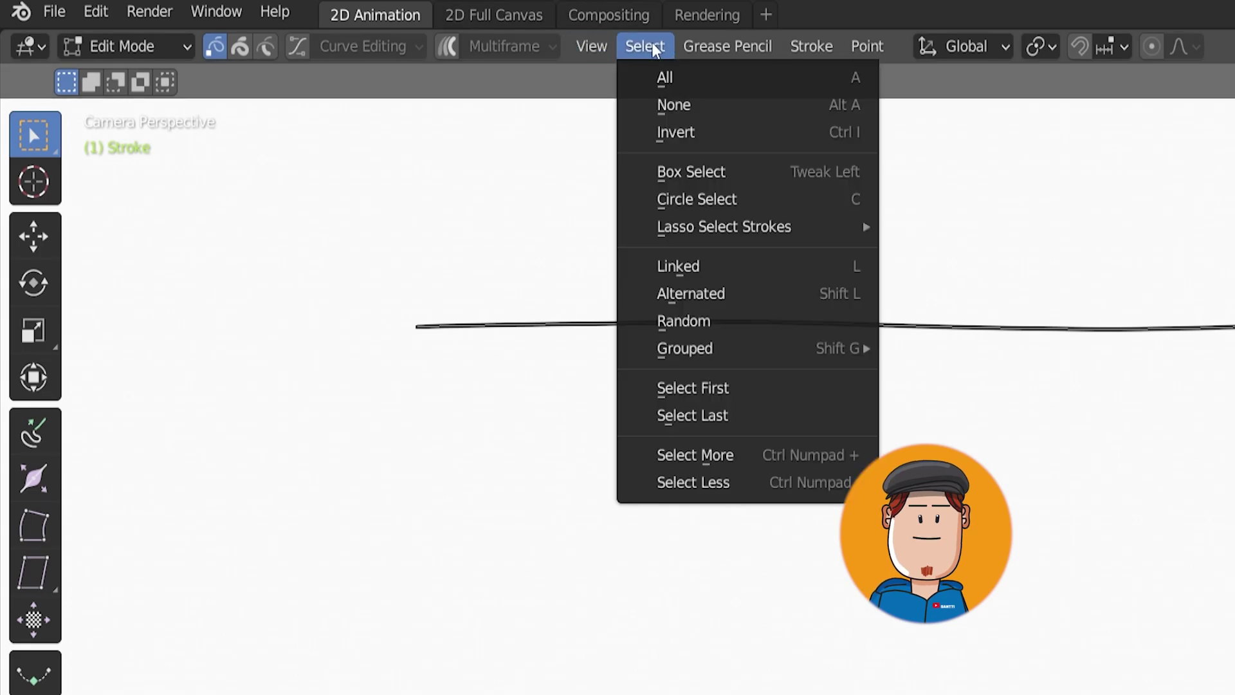
click(701, 326)
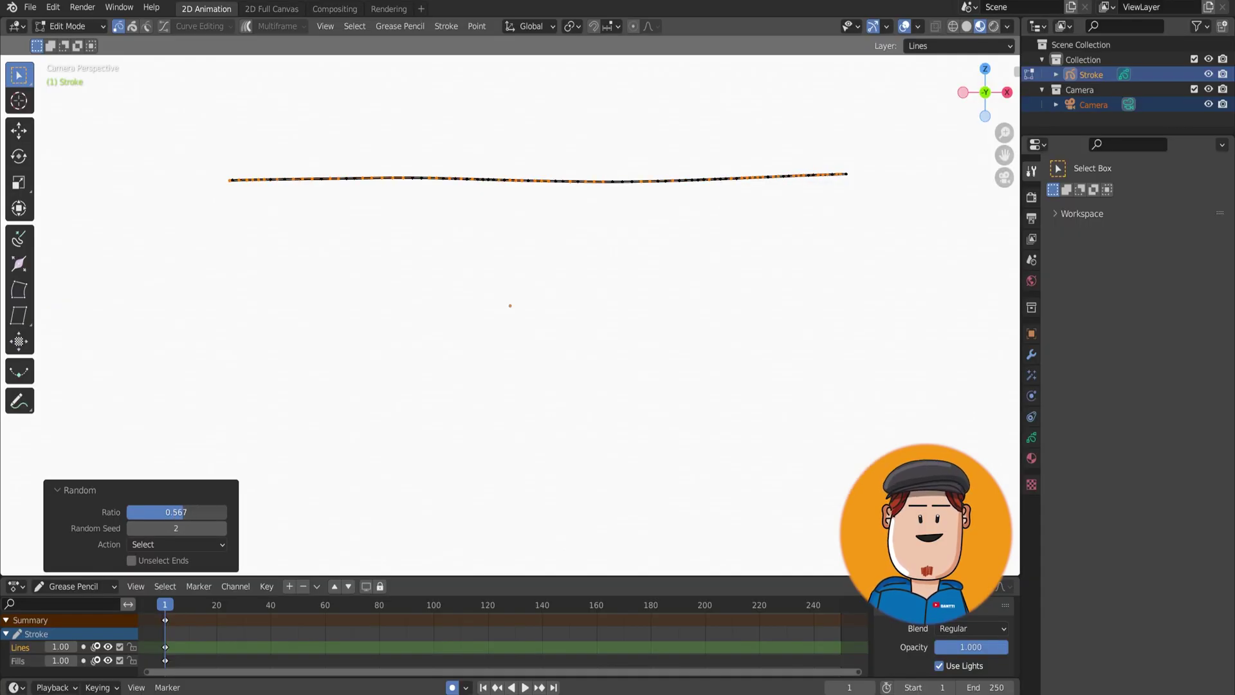
mouse_move(176, 512)
mouse_down()
mouse_move(155, 512)
mouse_move(164, 528)
mouse_up()
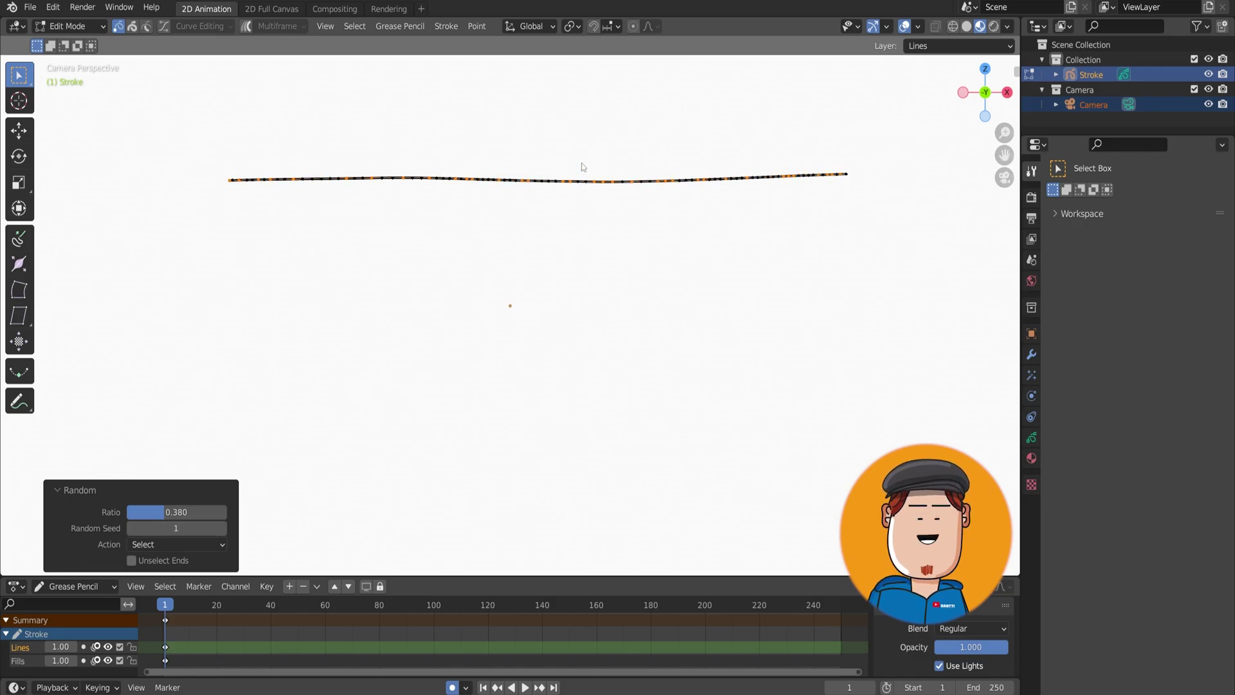
key(g)
click(576, 384)
key(x)
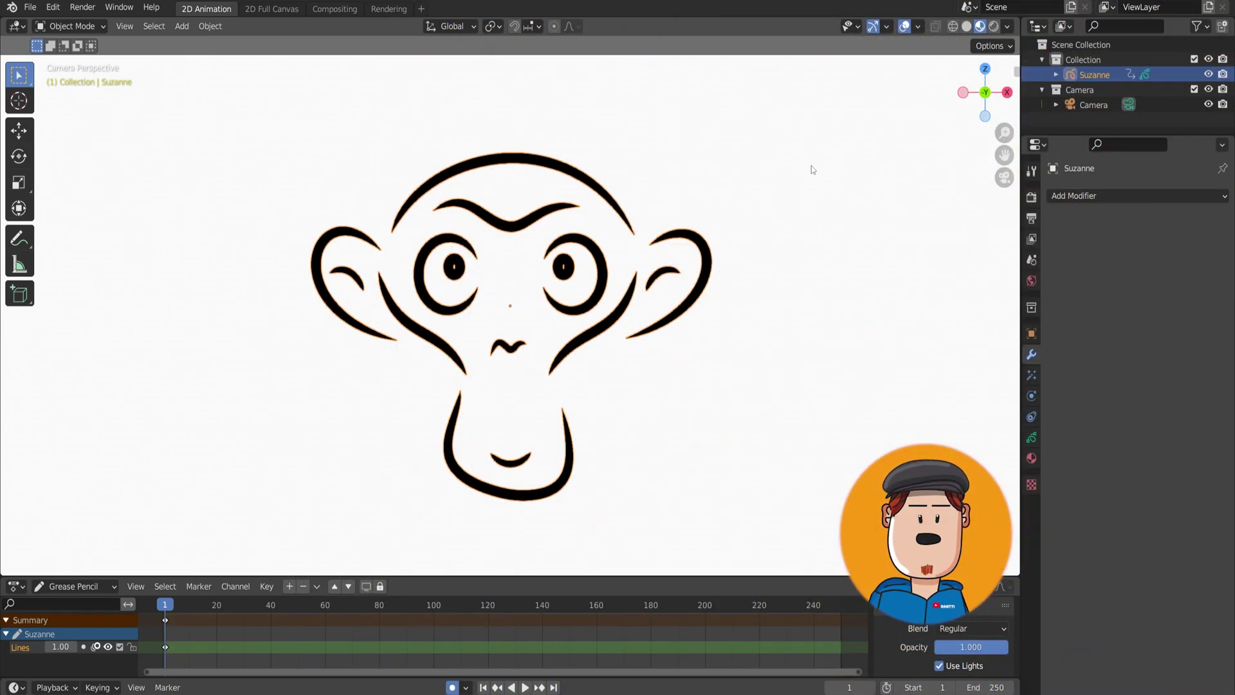
click(1094, 196)
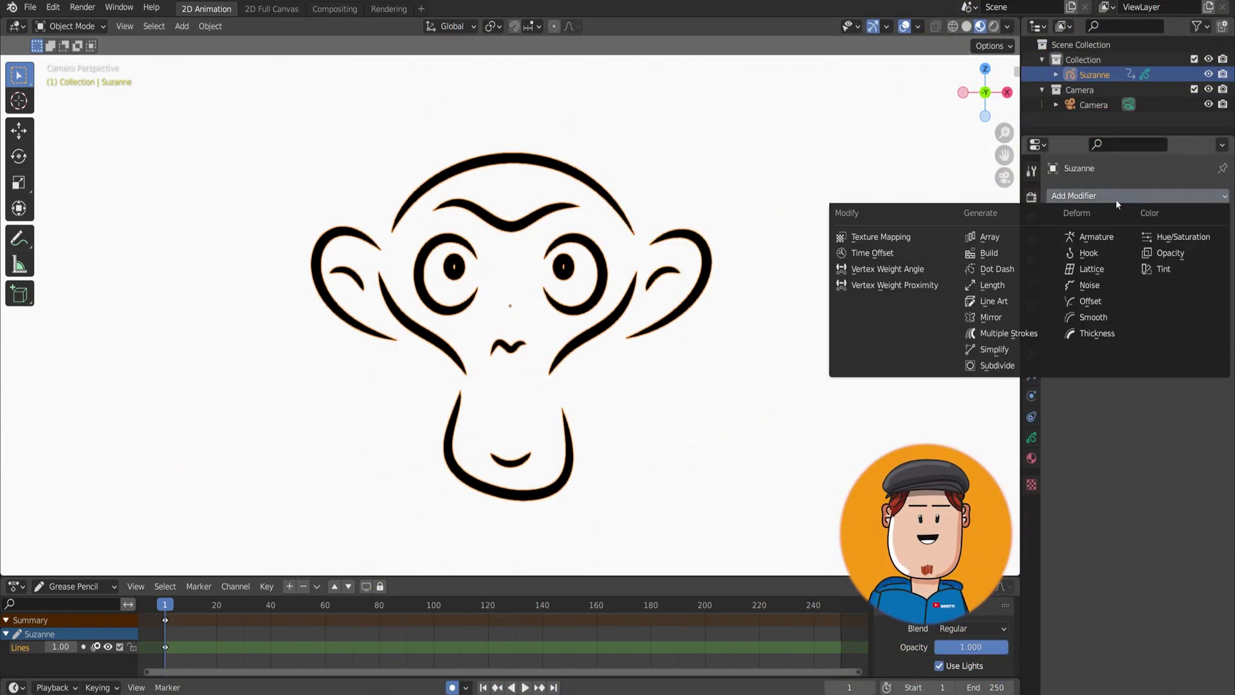
click(1010, 271)
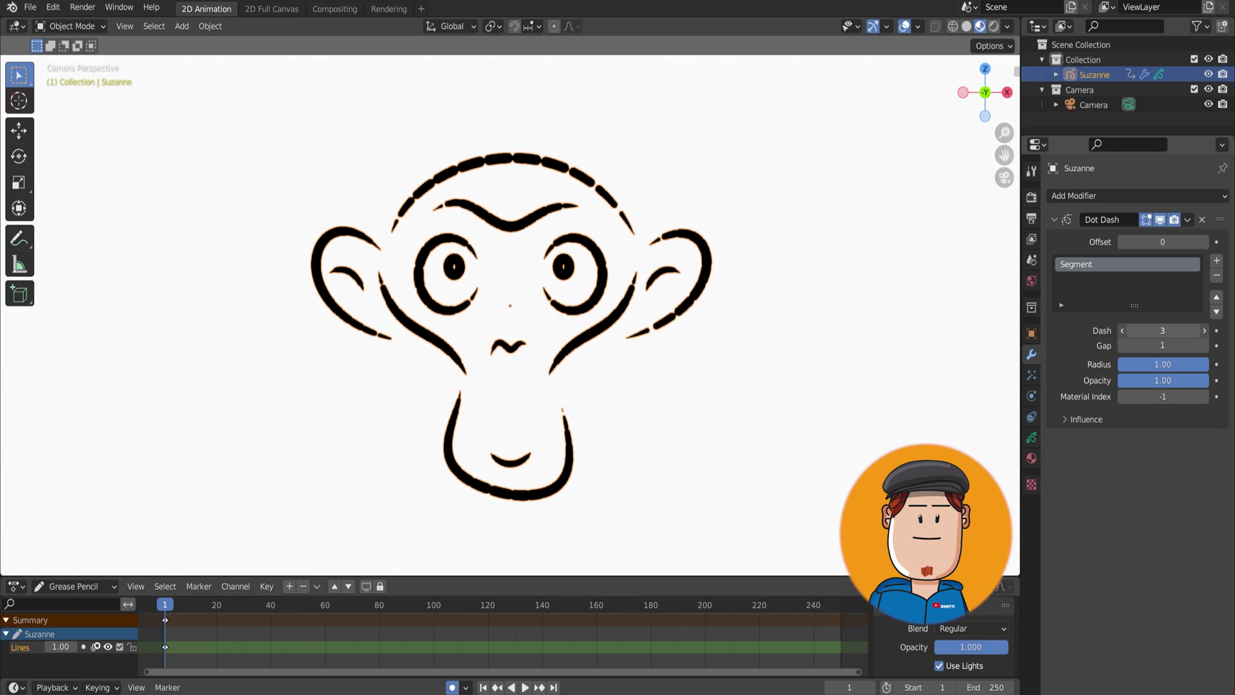
drag(1162, 346, 1197, 345)
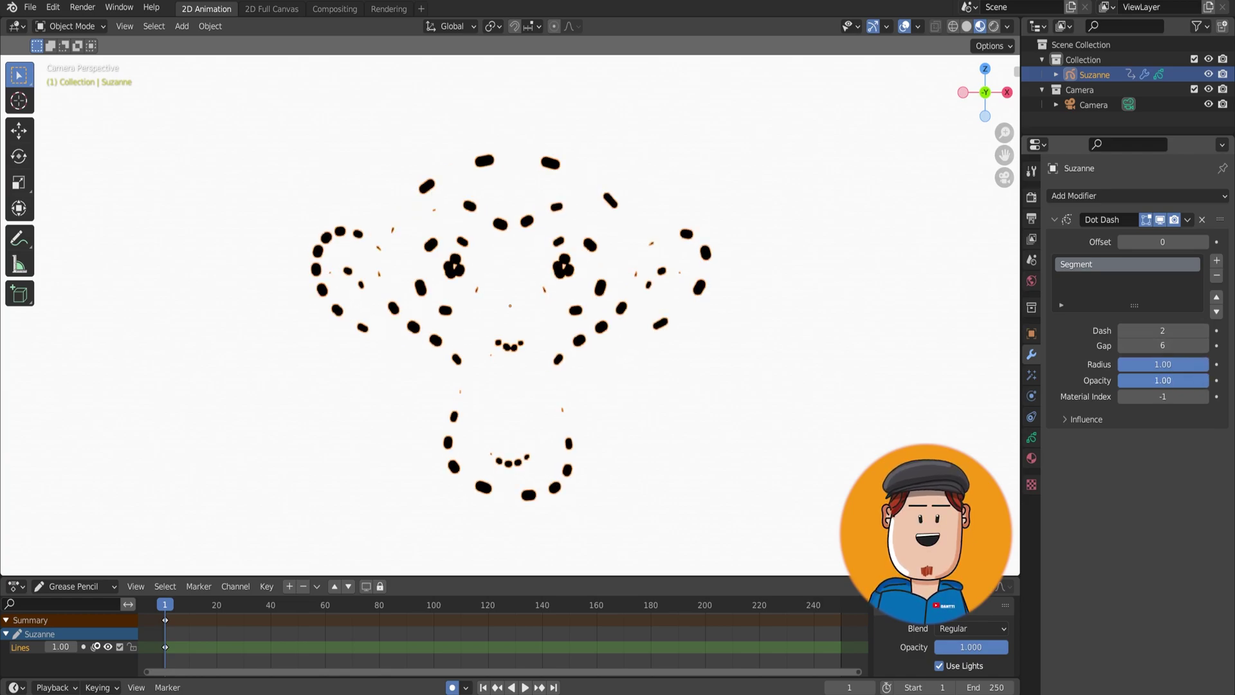
drag(1203, 380, 1197, 380)
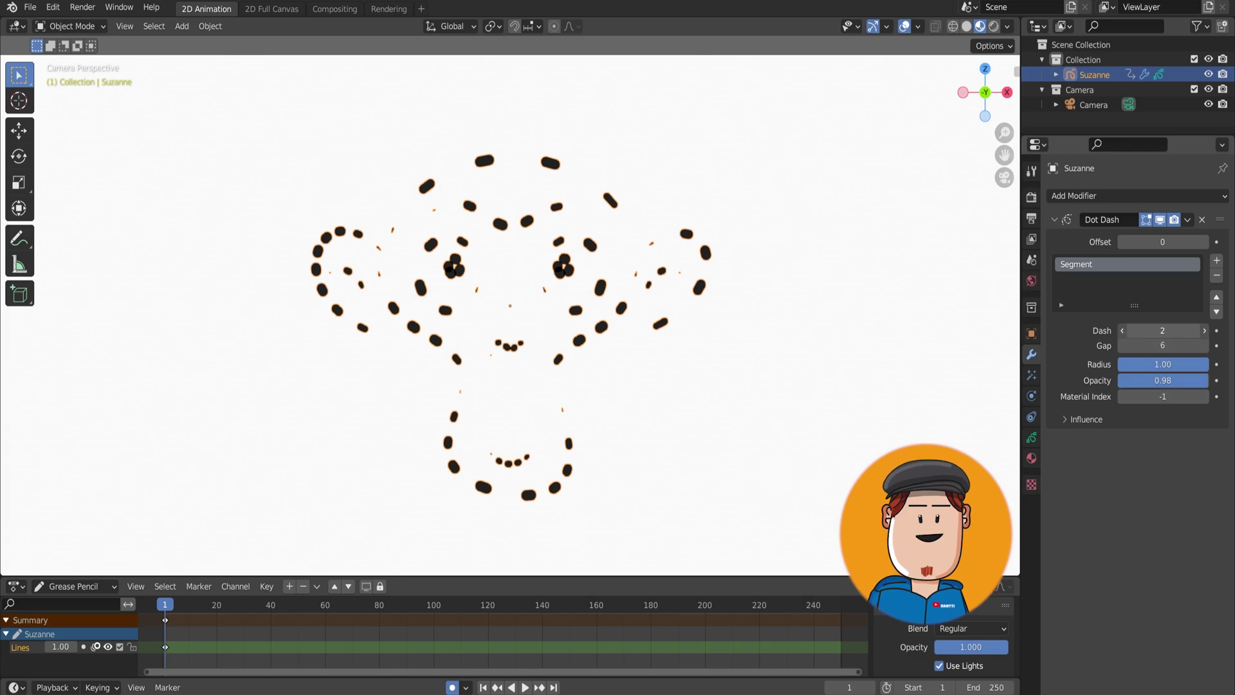
mouse_move(1162, 330)
mouse_down()
mouse_move(1186, 330)
mouse_move(1138, 346)
mouse_move(1162, 345)
mouse_up()
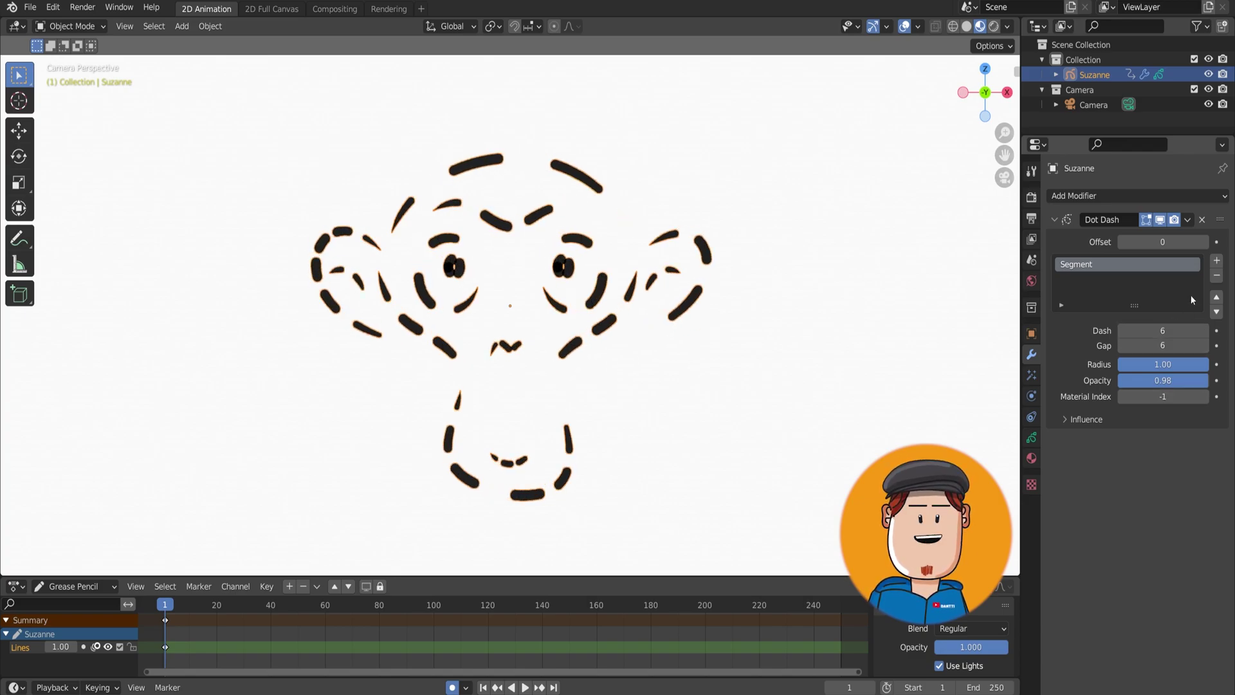
click(1216, 261)
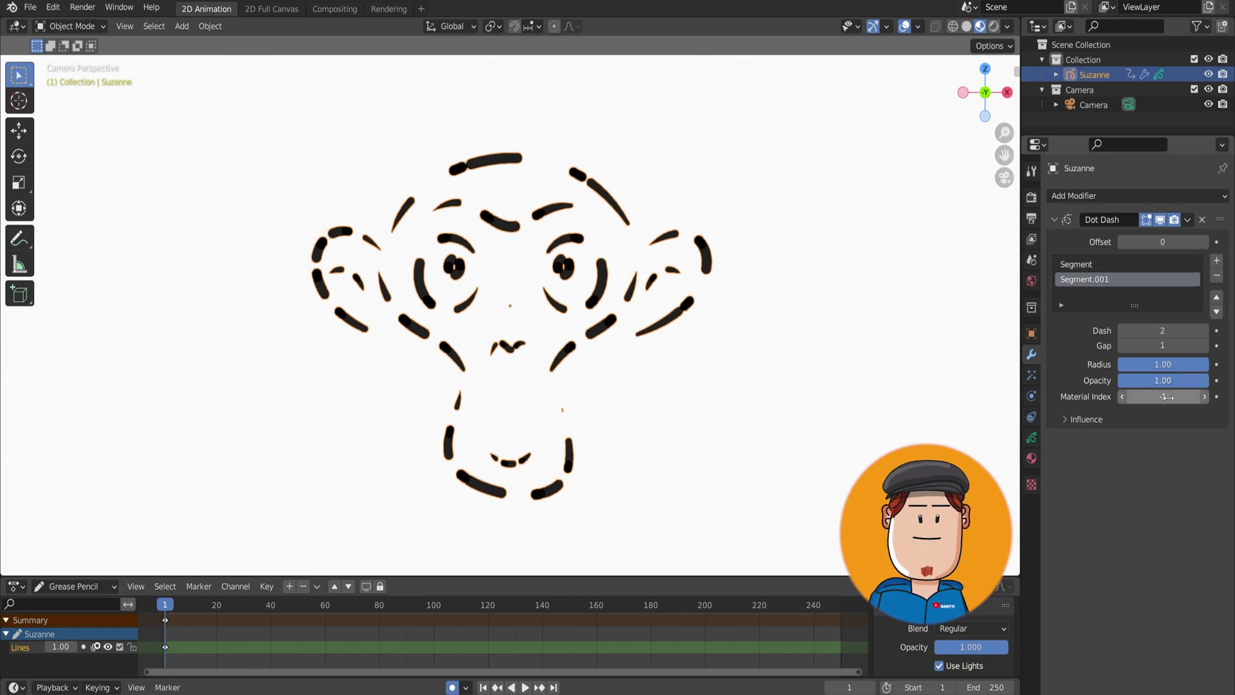
click(1203, 397)
click(1203, 397)
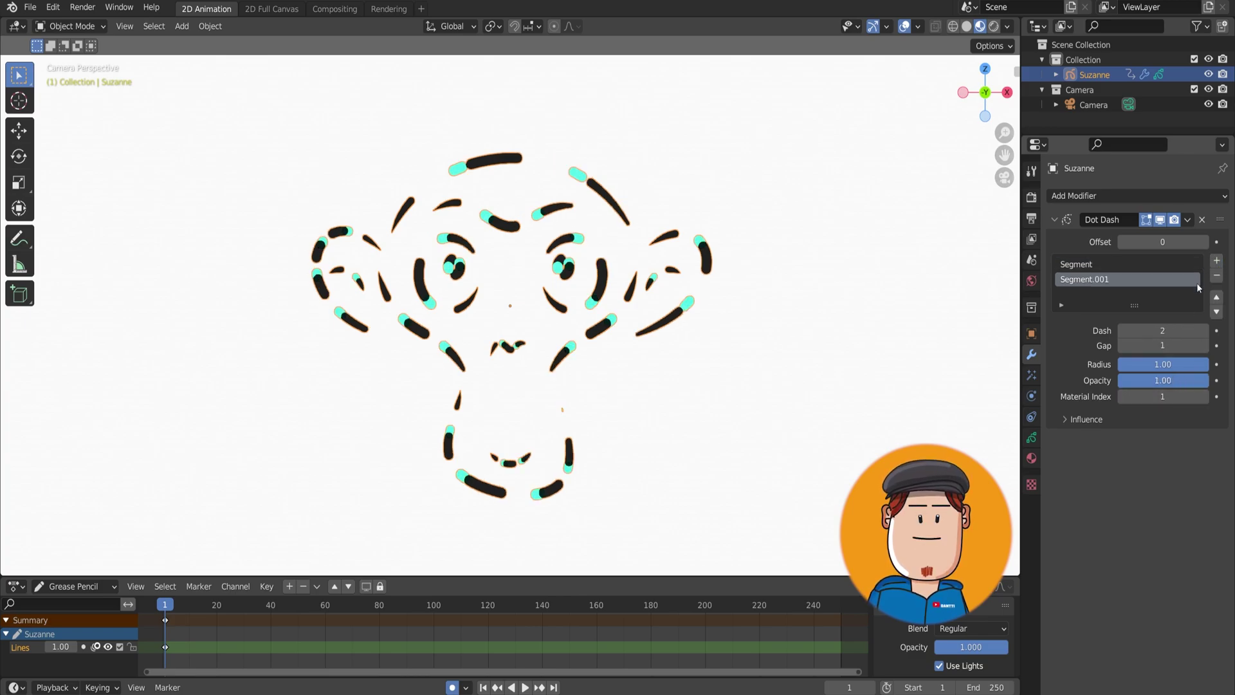
click(1217, 261)
click(1206, 396)
click(1205, 396)
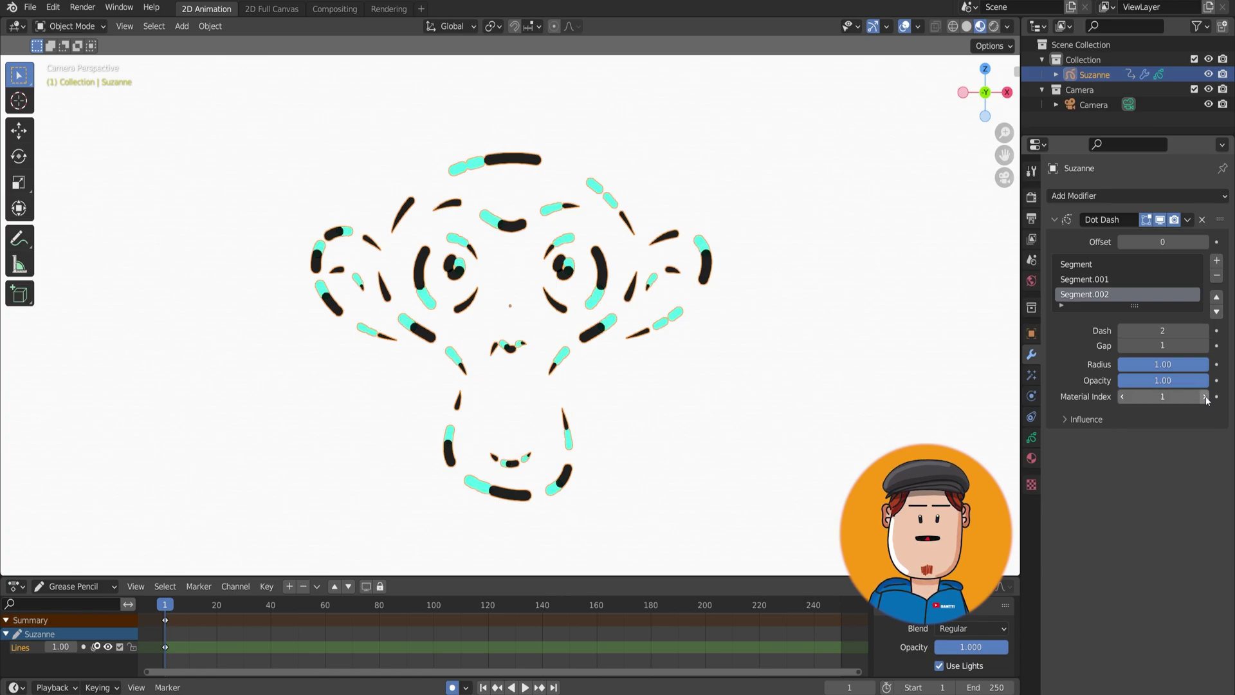
click(1203, 396)
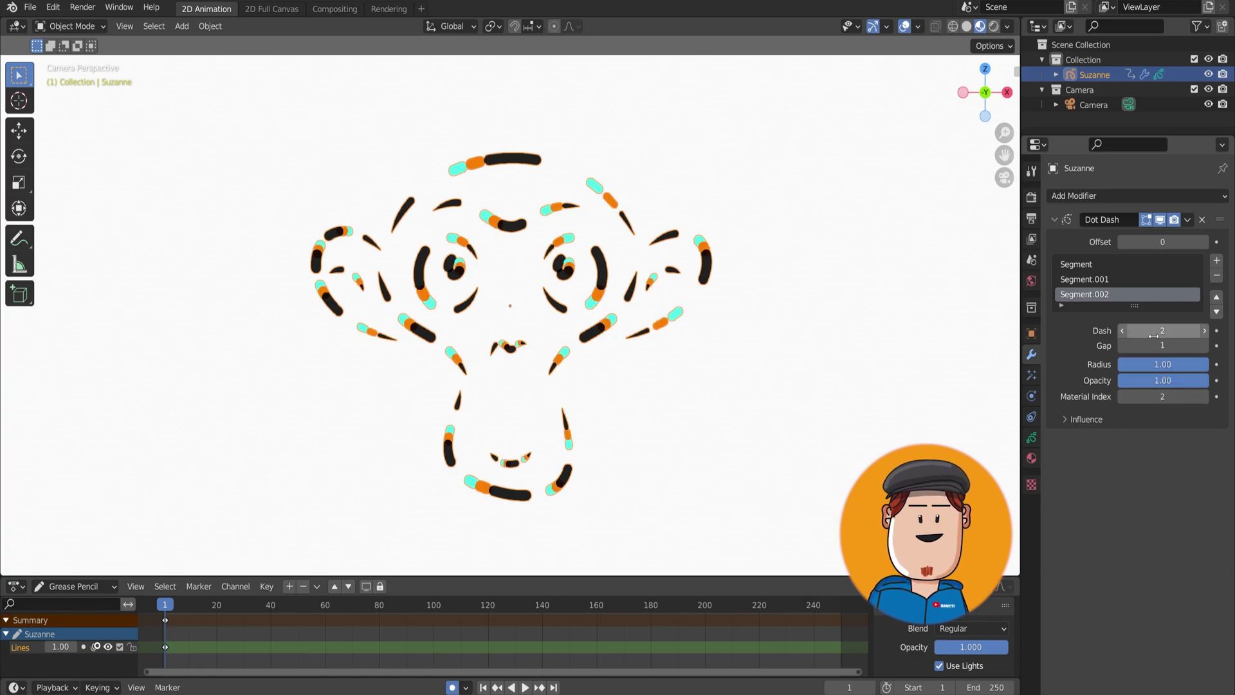
drag(1162, 241, 1203, 242)
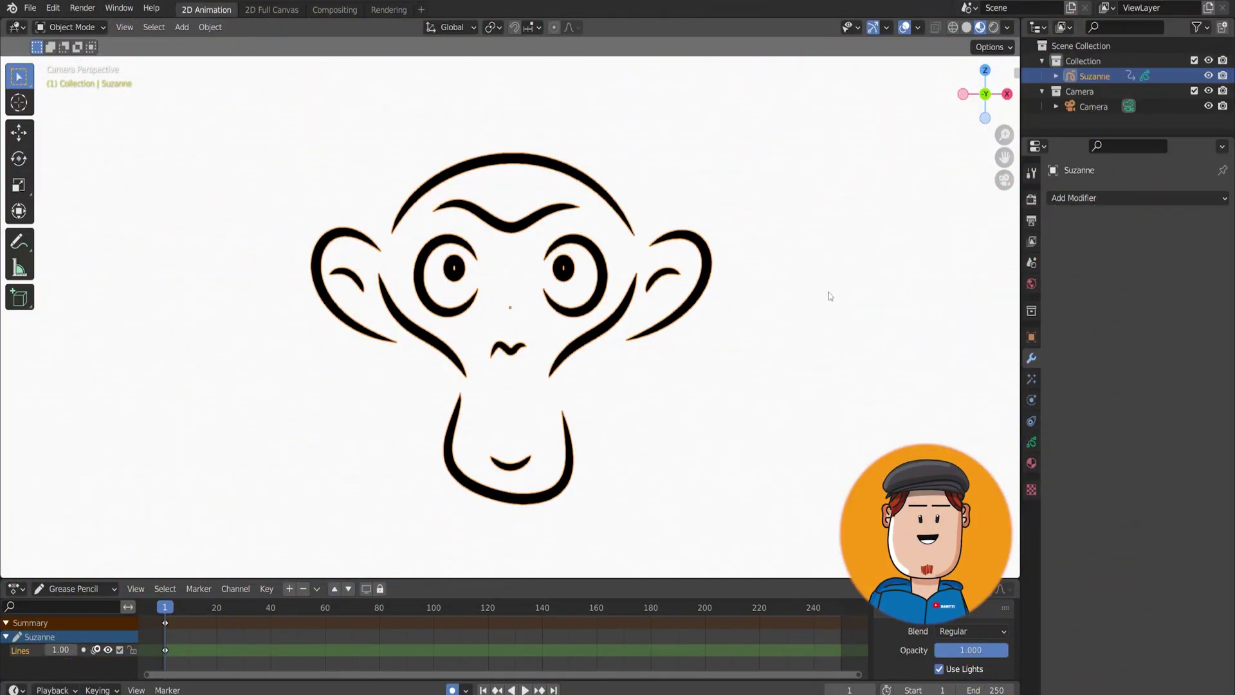
Step: Add a Length modifier with raised Start and End, lowered Used Length and Curvature off
click(1139, 199)
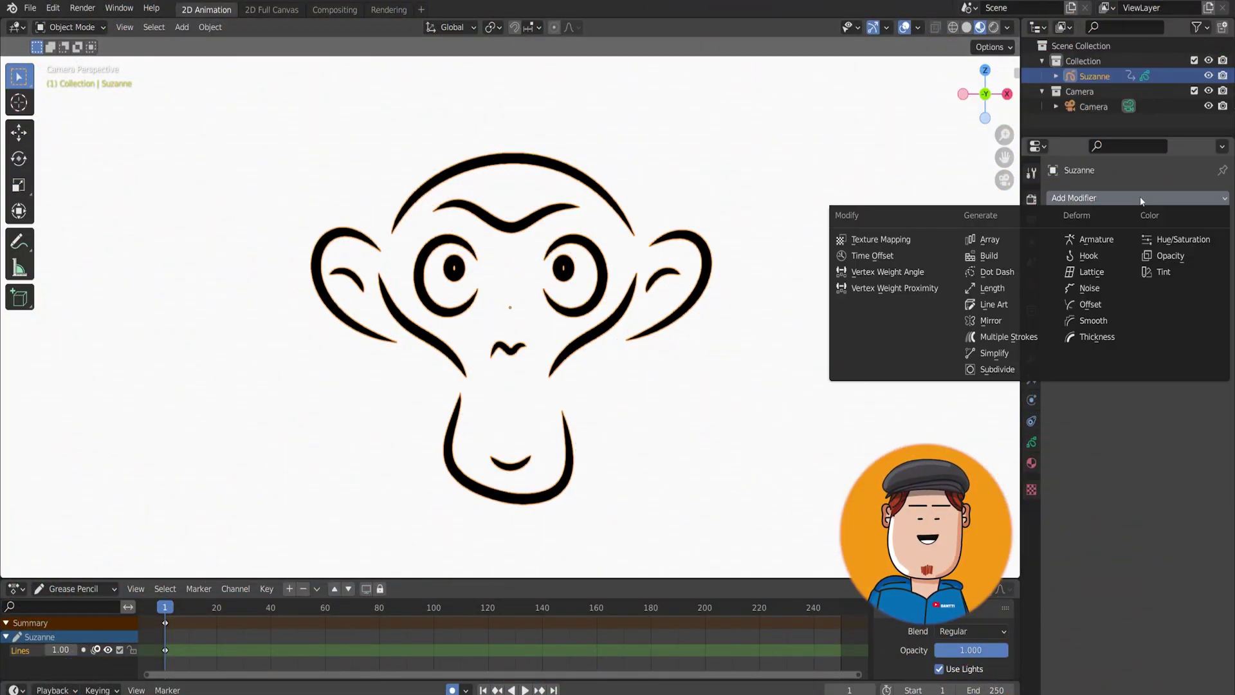
click(993, 288)
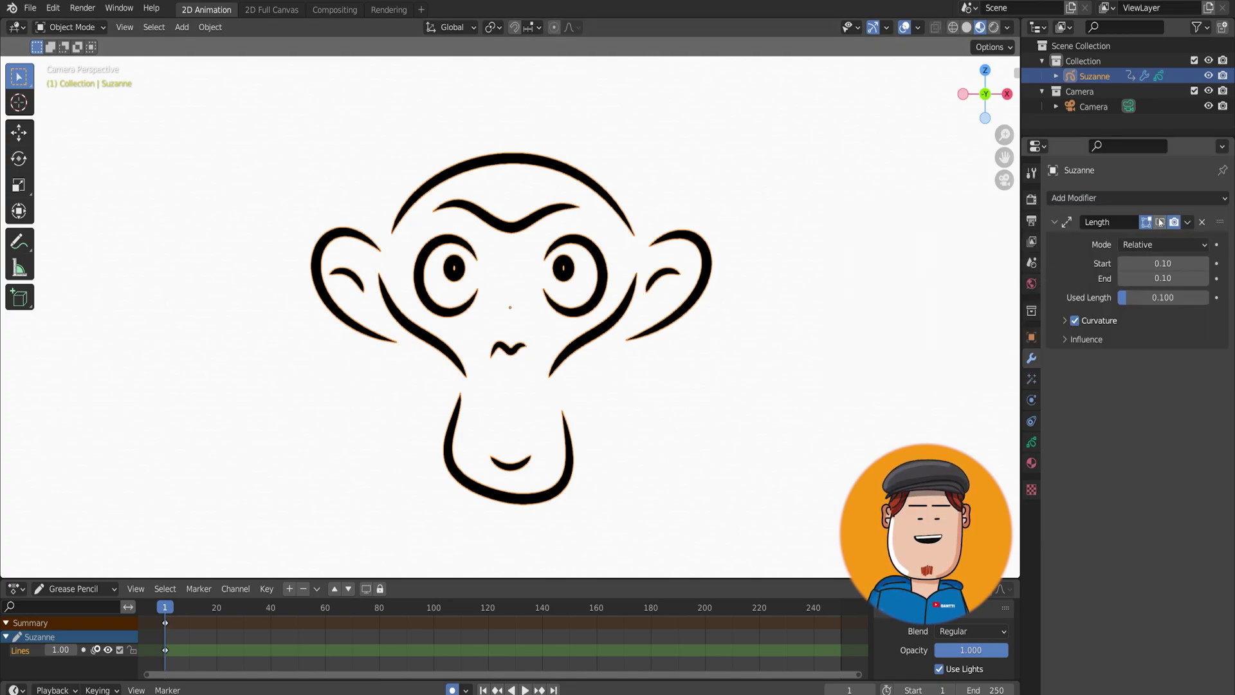
mouse_move(1162, 263)
mouse_down()
mouse_move(1138, 263)
mouse_move(1172, 263)
mouse_move(1167, 297)
mouse_up()
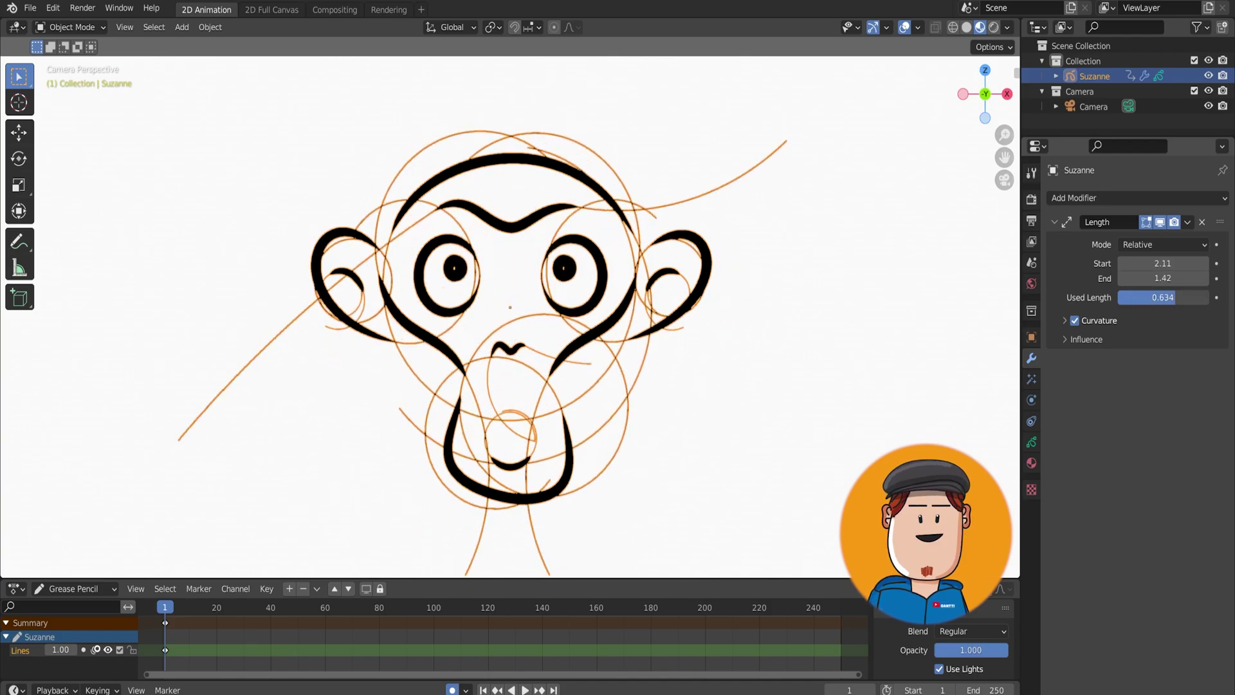
click(1065, 320)
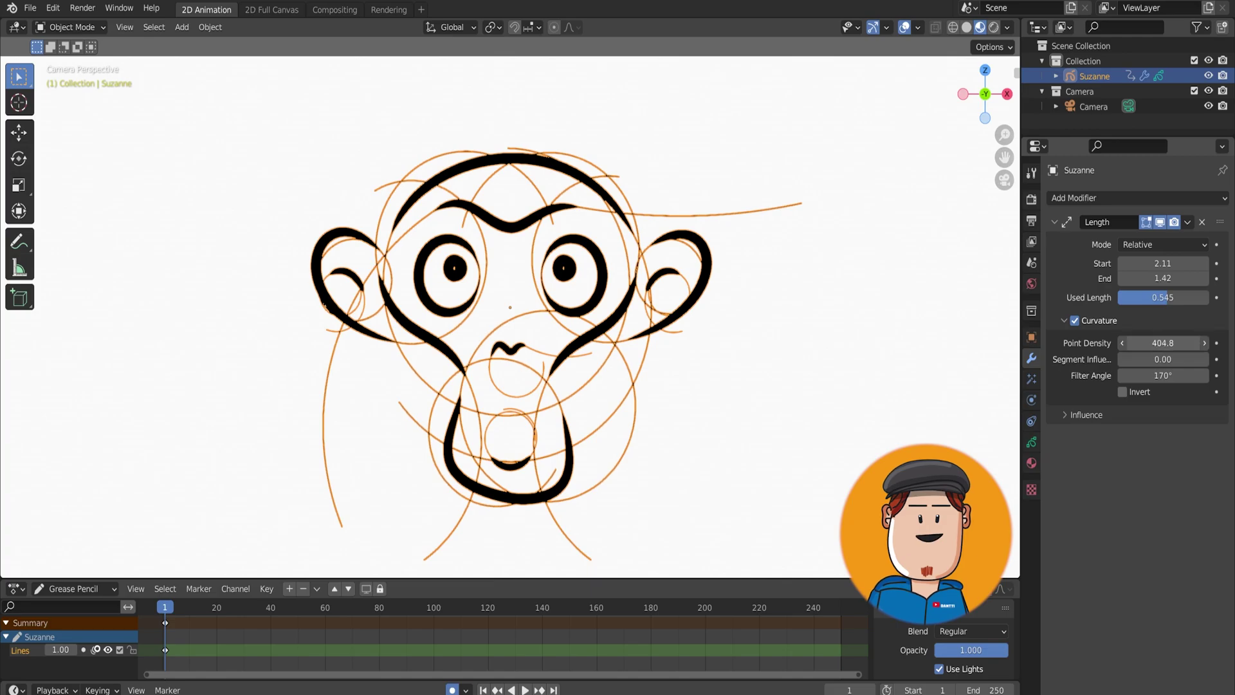
drag(1162, 343, 1122, 343)
drag(1162, 297, 1119, 297)
click(1074, 320)
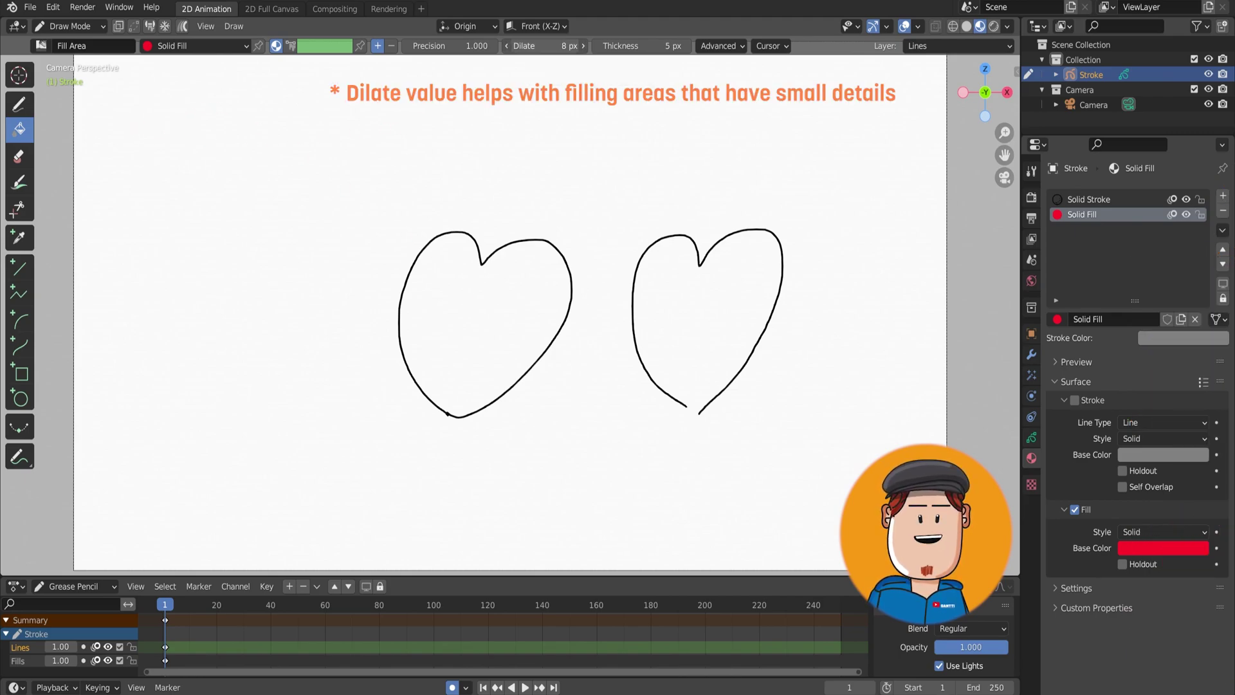
Step: Use the Fill tool's advanced gap closing to fill the gapped right heart red
click(719, 45)
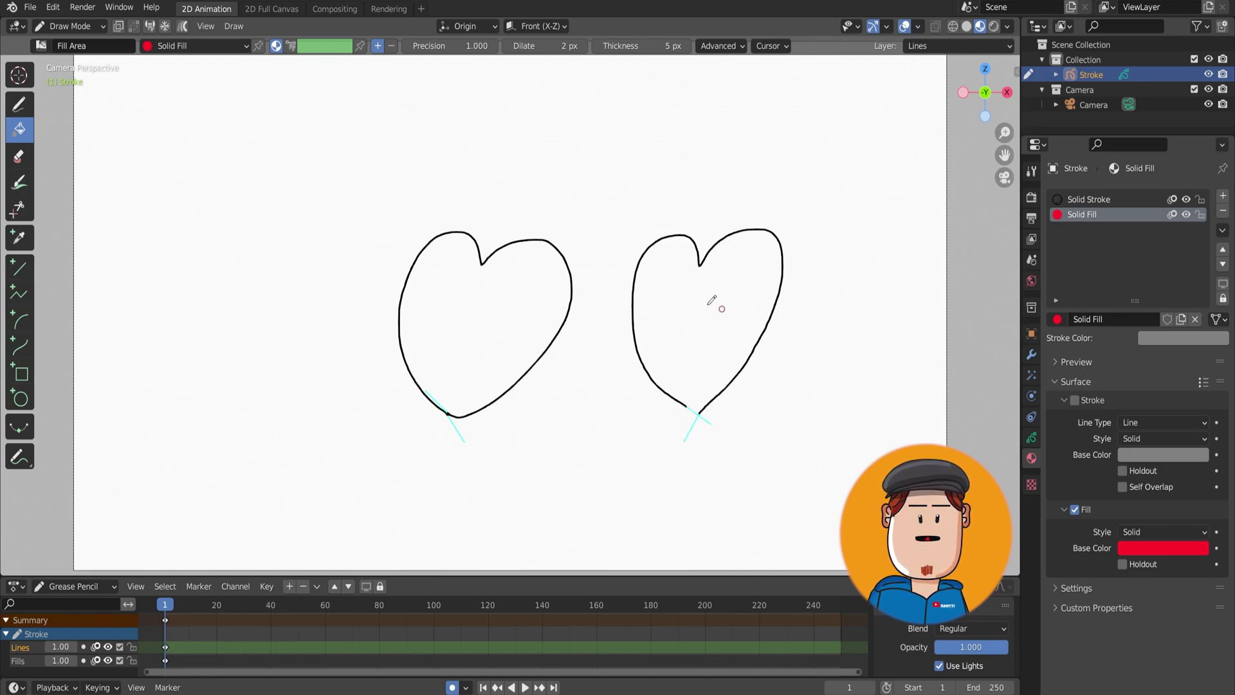
click(707, 304)
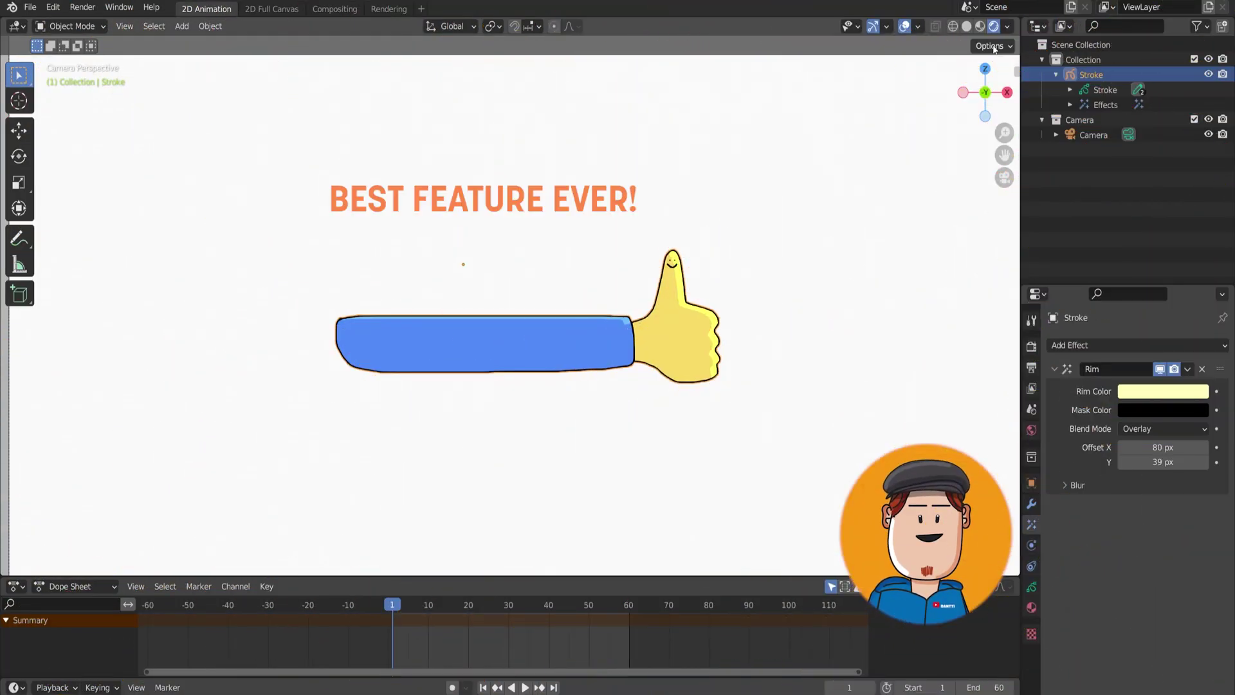
Step: Move the arm's origin to its shoulder end using Affect Only Origins
click(993, 47)
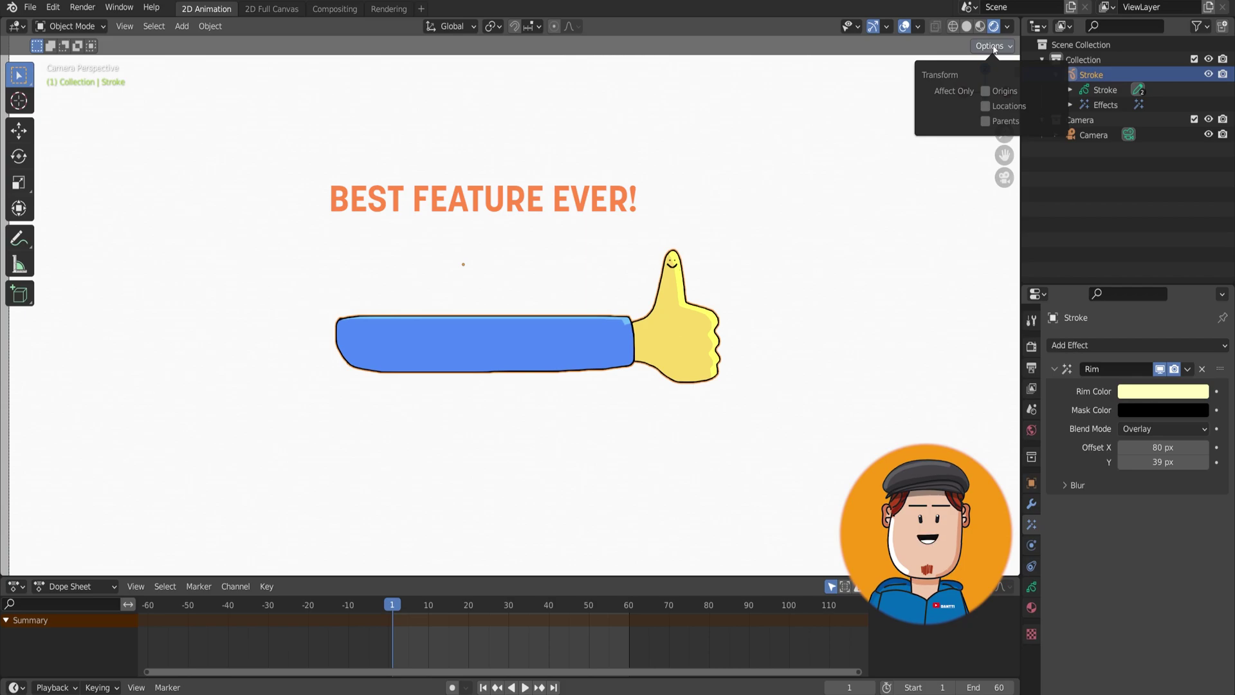
click(985, 91)
key(g)
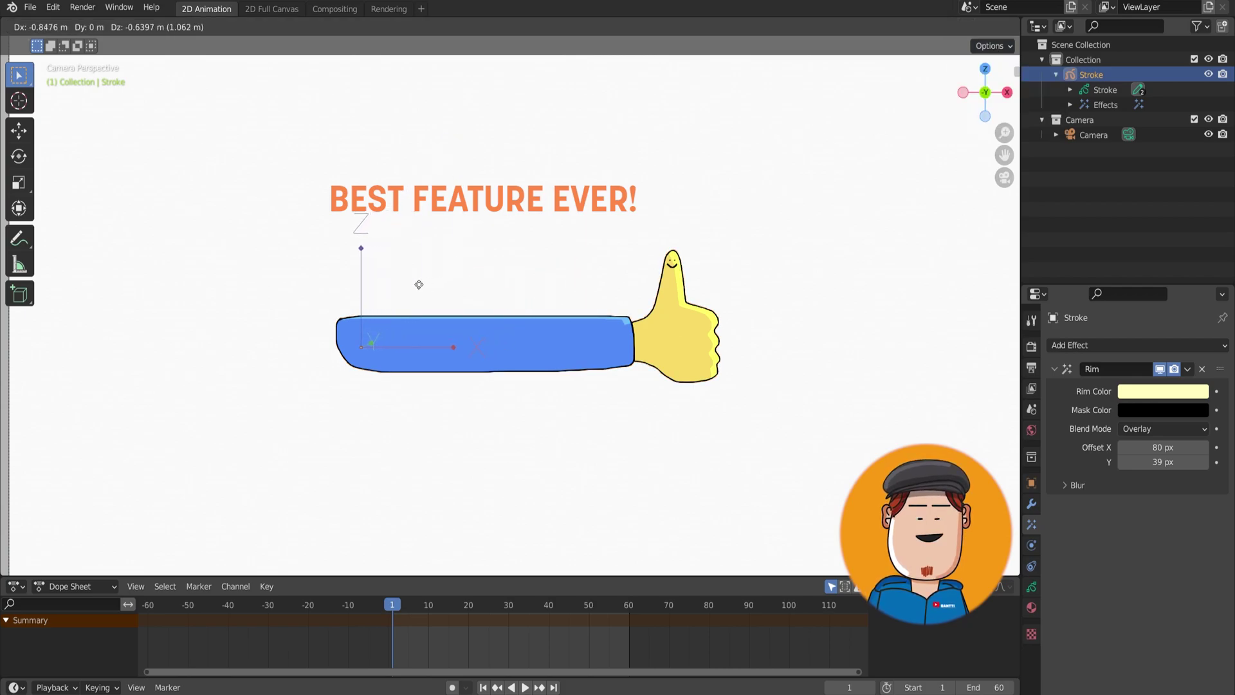
click(418, 284)
click(993, 46)
click(985, 92)
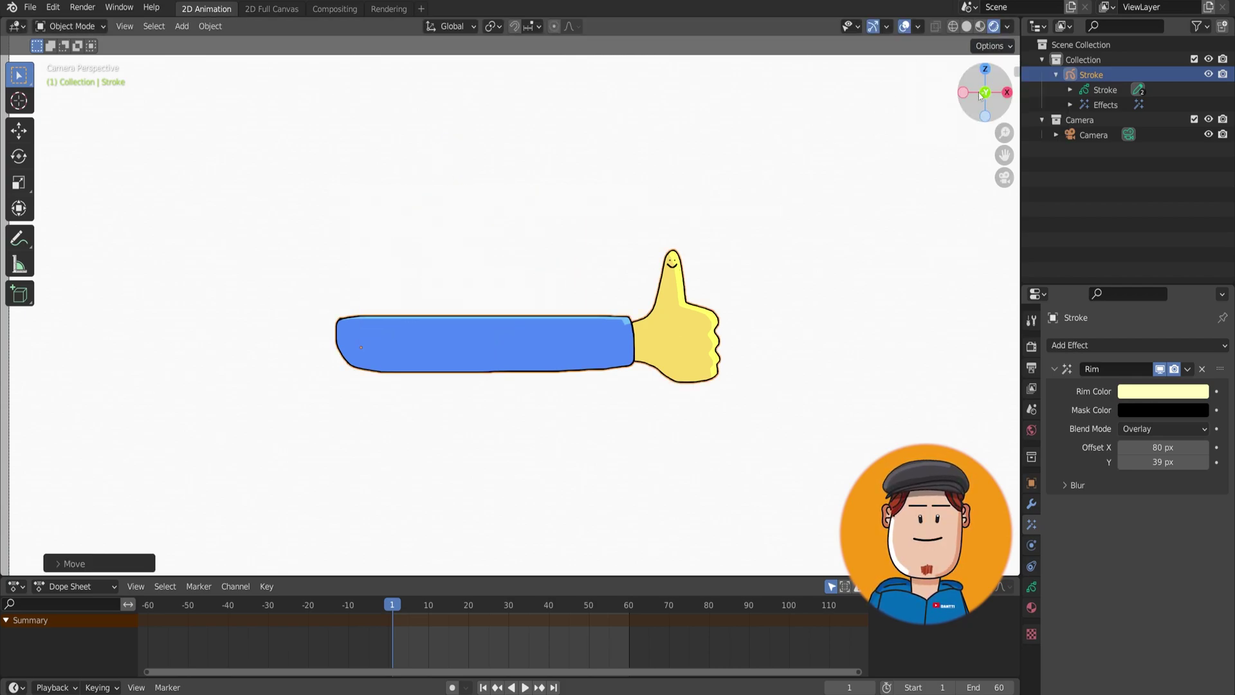
Step: Keyframe the arm tilted upward at frame 1 and horizontal at frame 60
key(r)
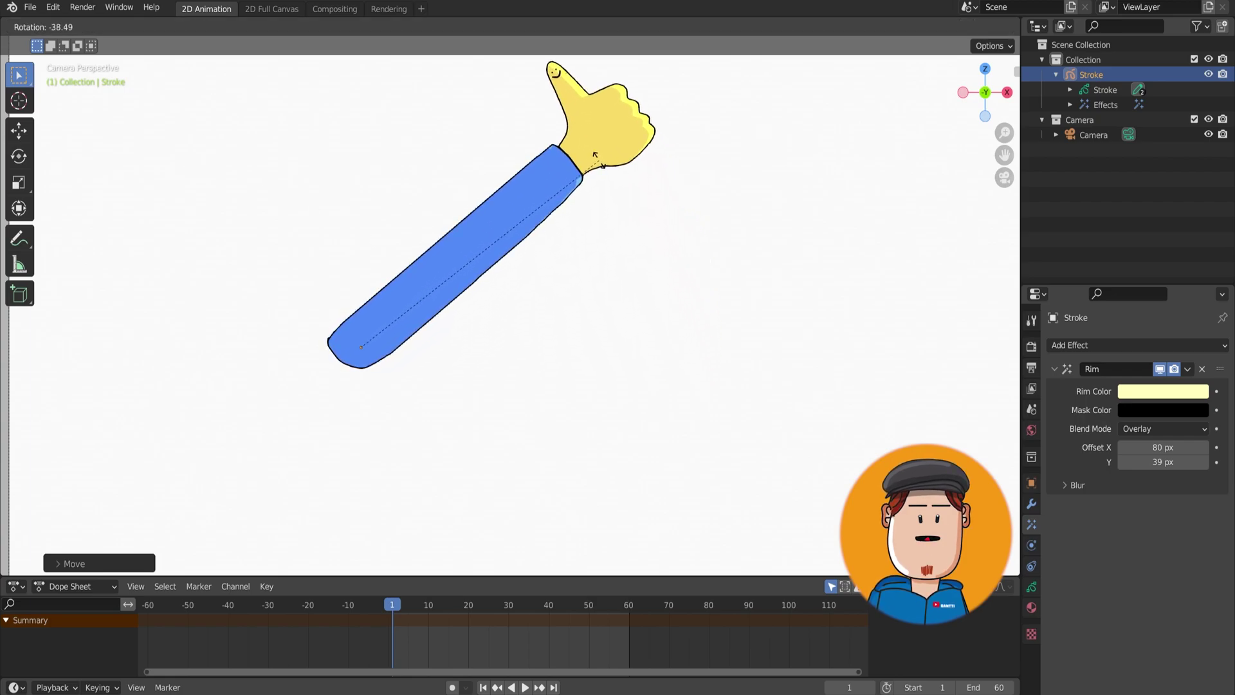
click(611, 186)
key(i)
click(609, 185)
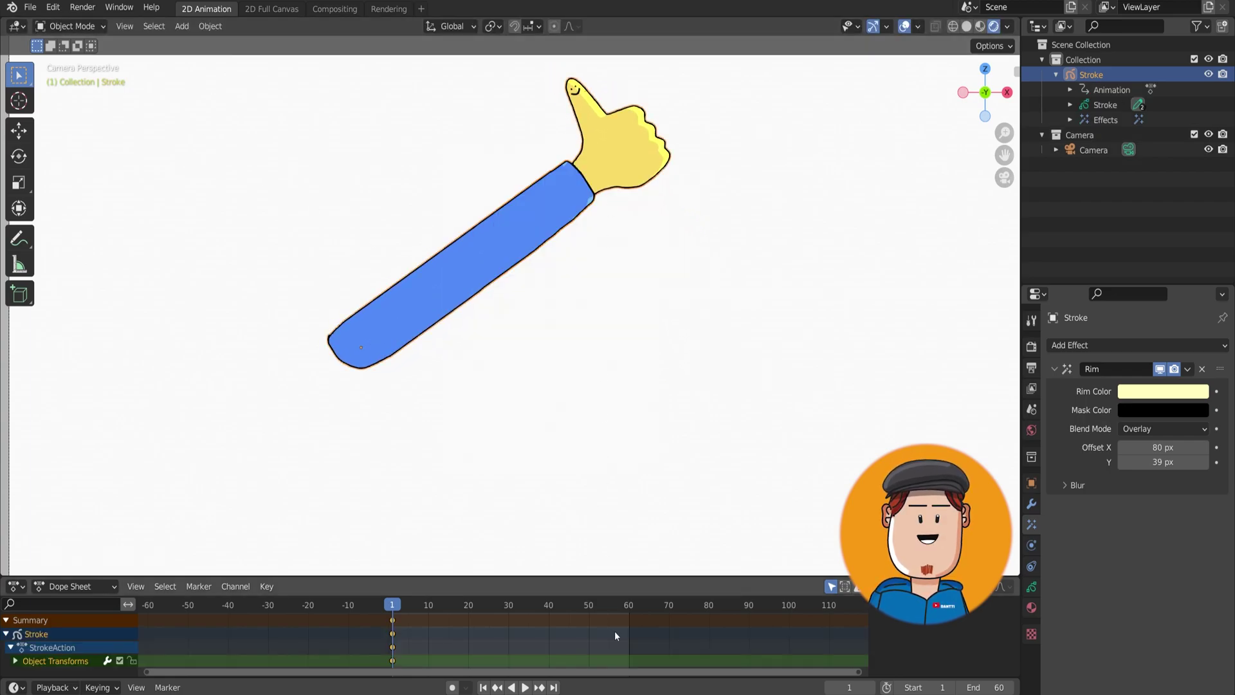
key(r)
click(766, 443)
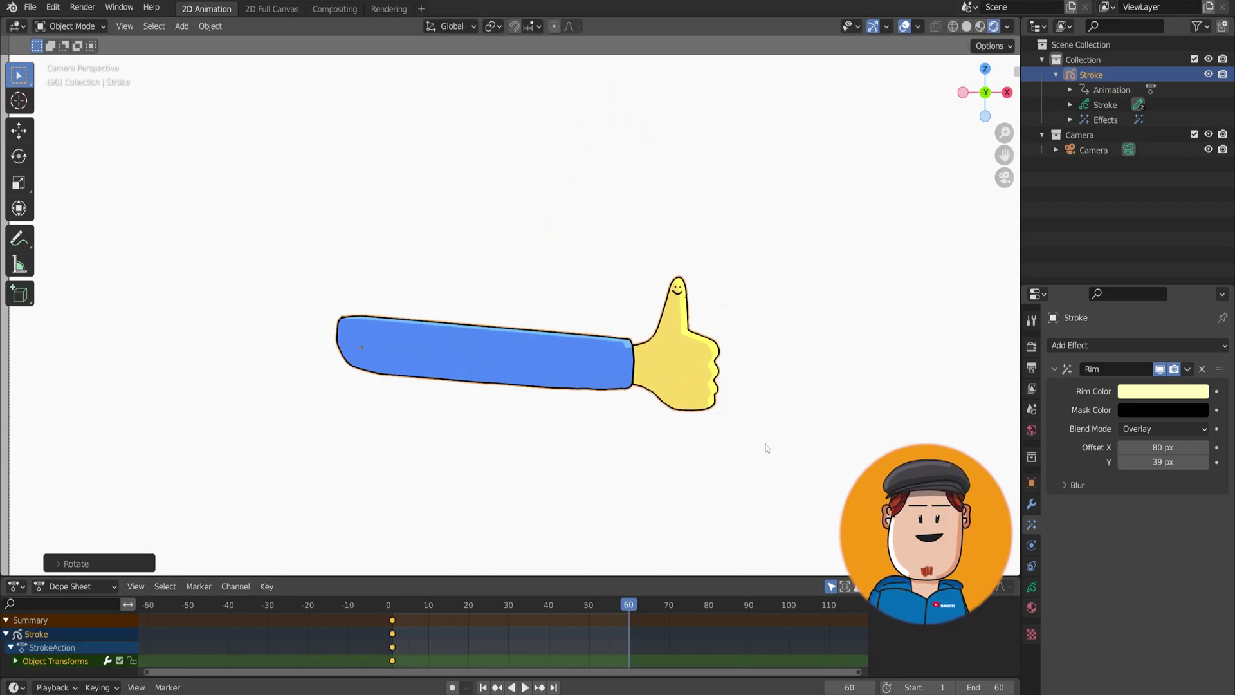
key(i)
click(765, 442)
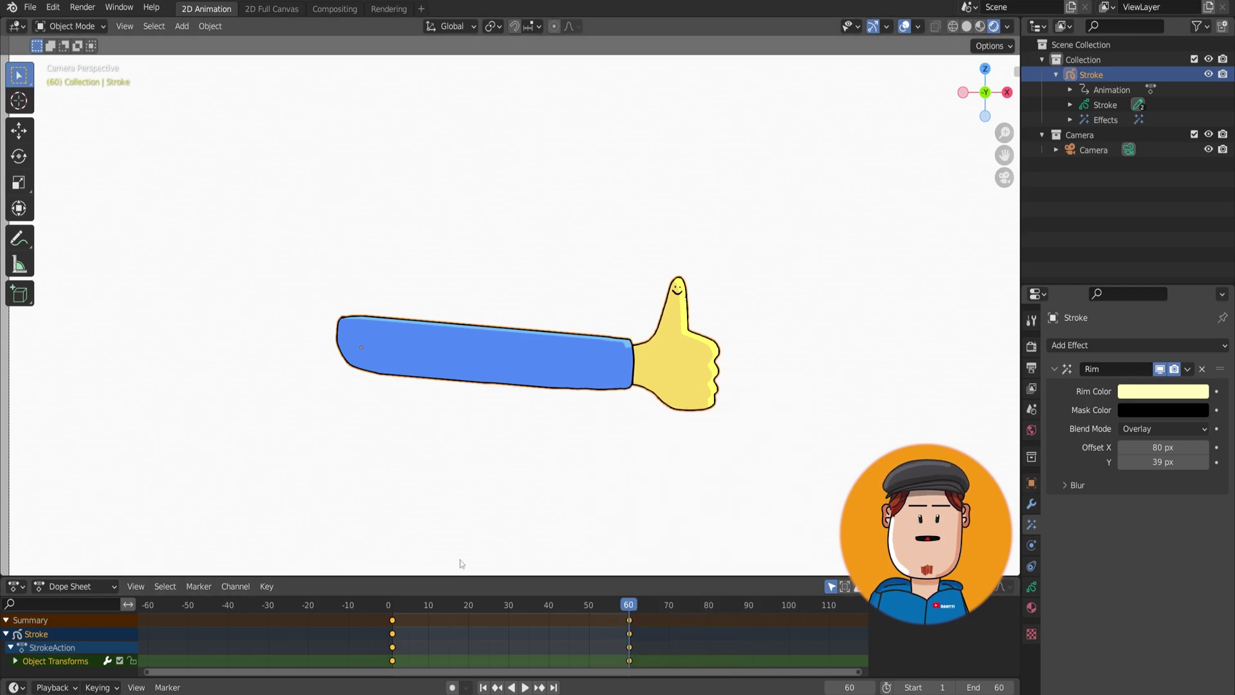
Step: Give the swing keyframes a bouncy dynamic easing and play the animation
key(t)
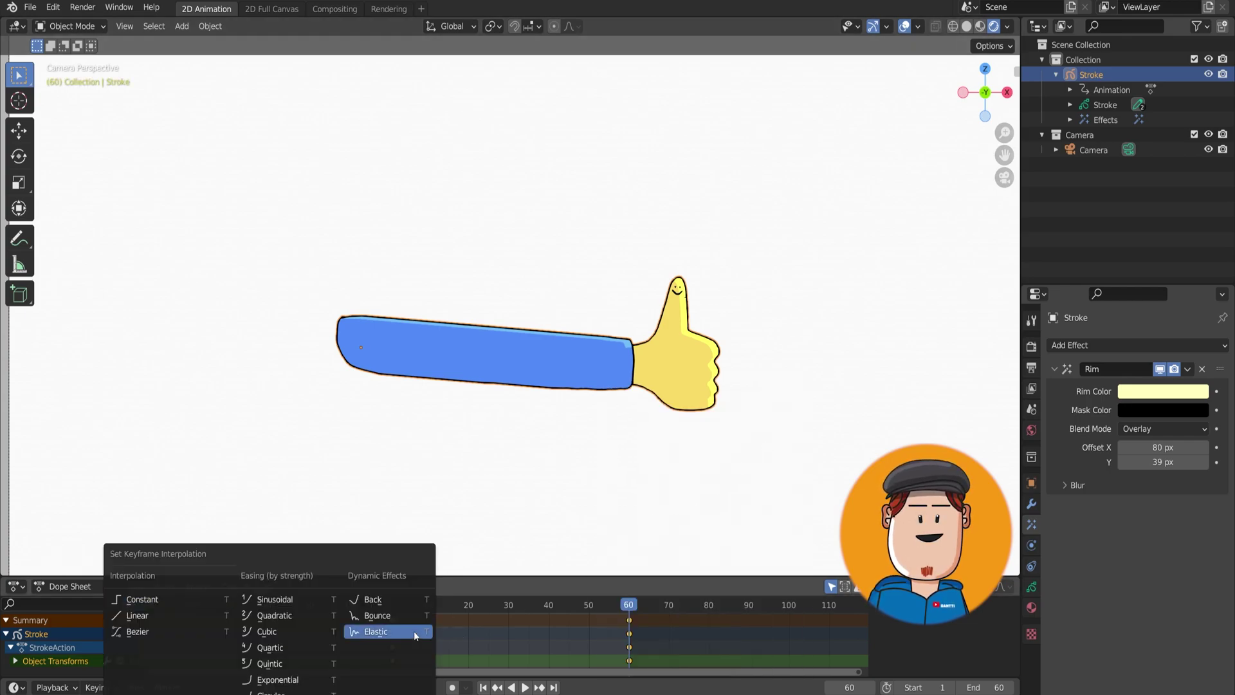
click(411, 617)
key(space)
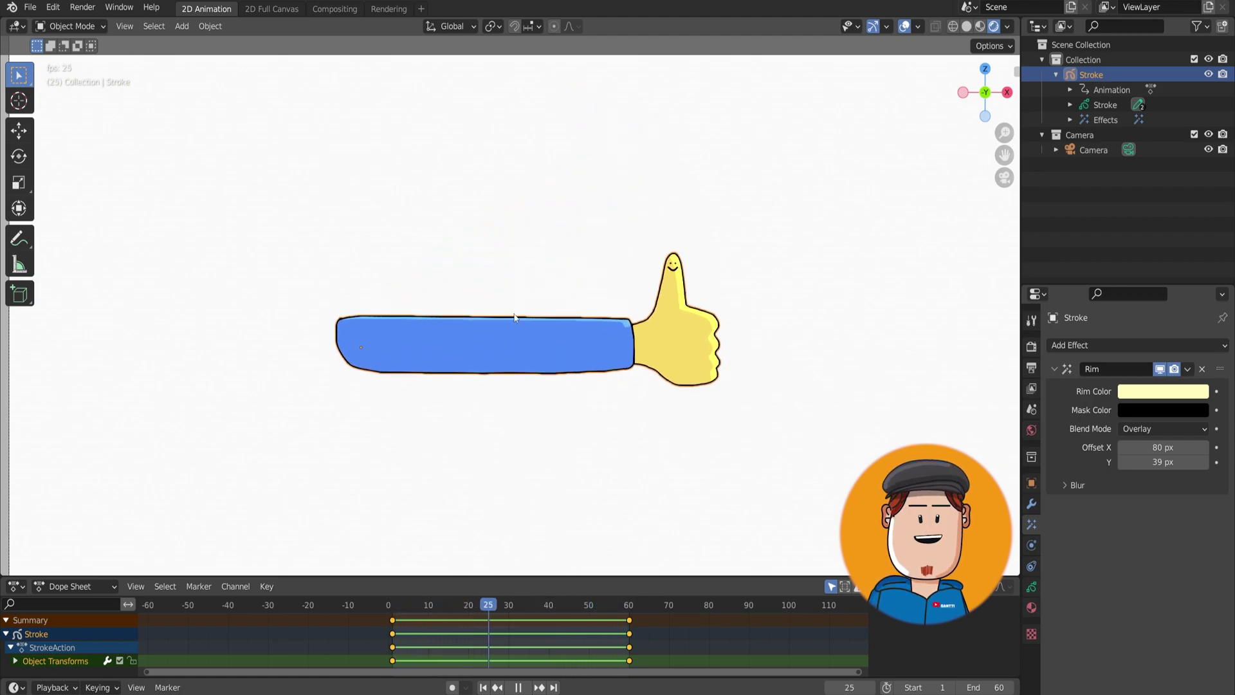
key(space)
click(211, 26)
mouse_move(234, 361)
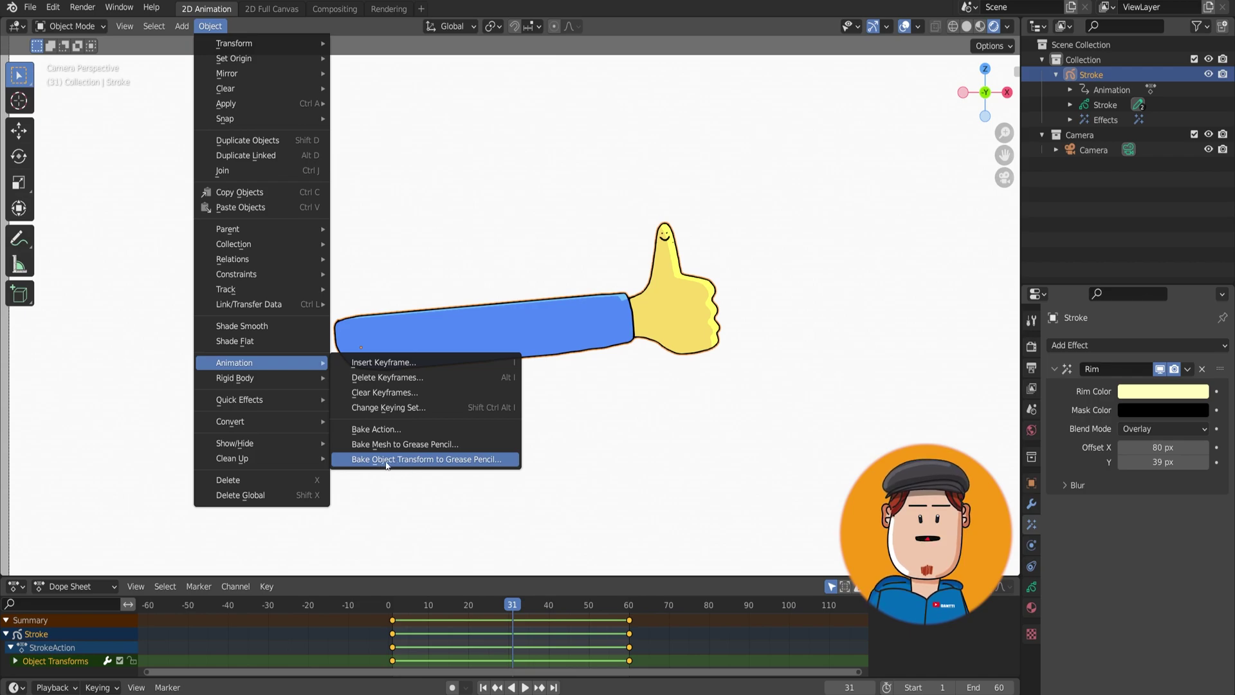
Step: Bake the arm's transform into a new GPencil object with Step 2
click(449, 460)
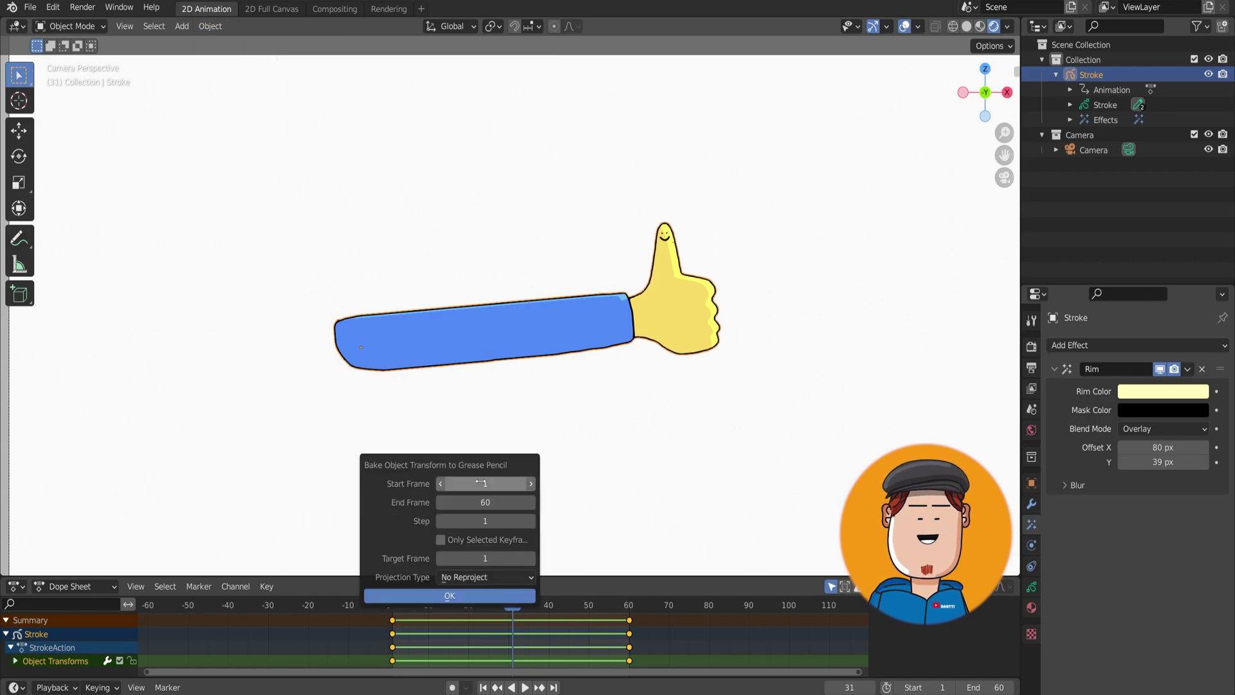
drag(481, 520, 485, 521)
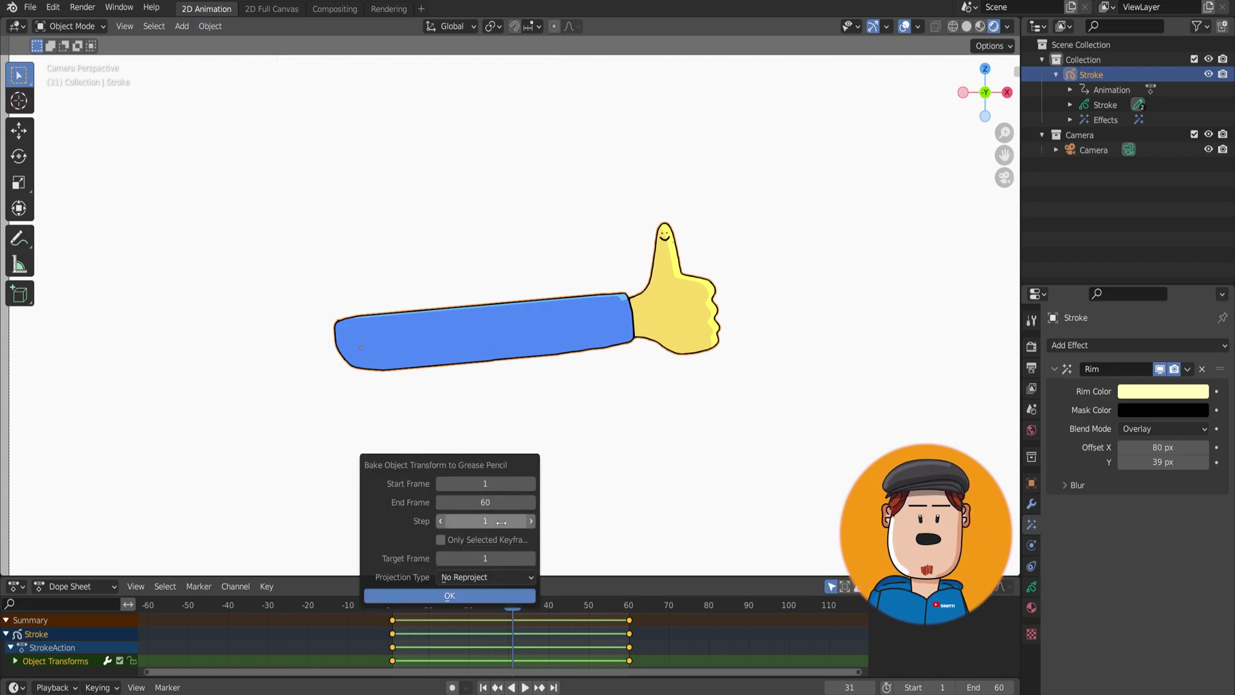
click(468, 577)
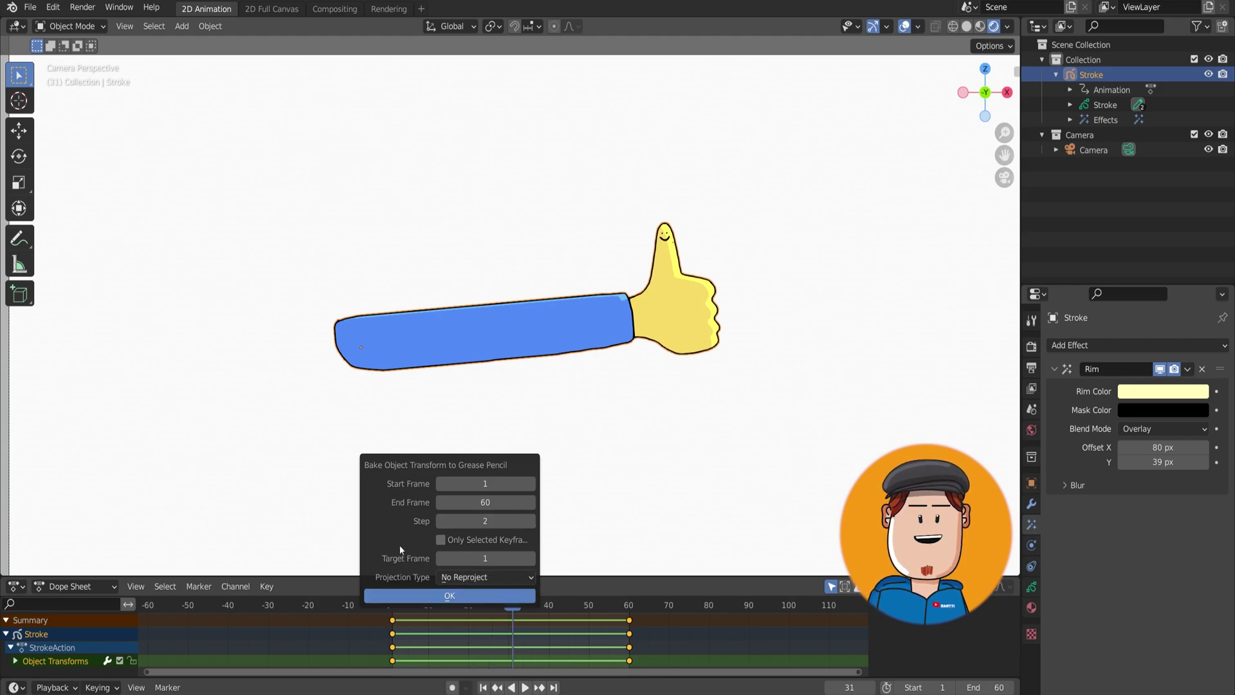
click(425, 596)
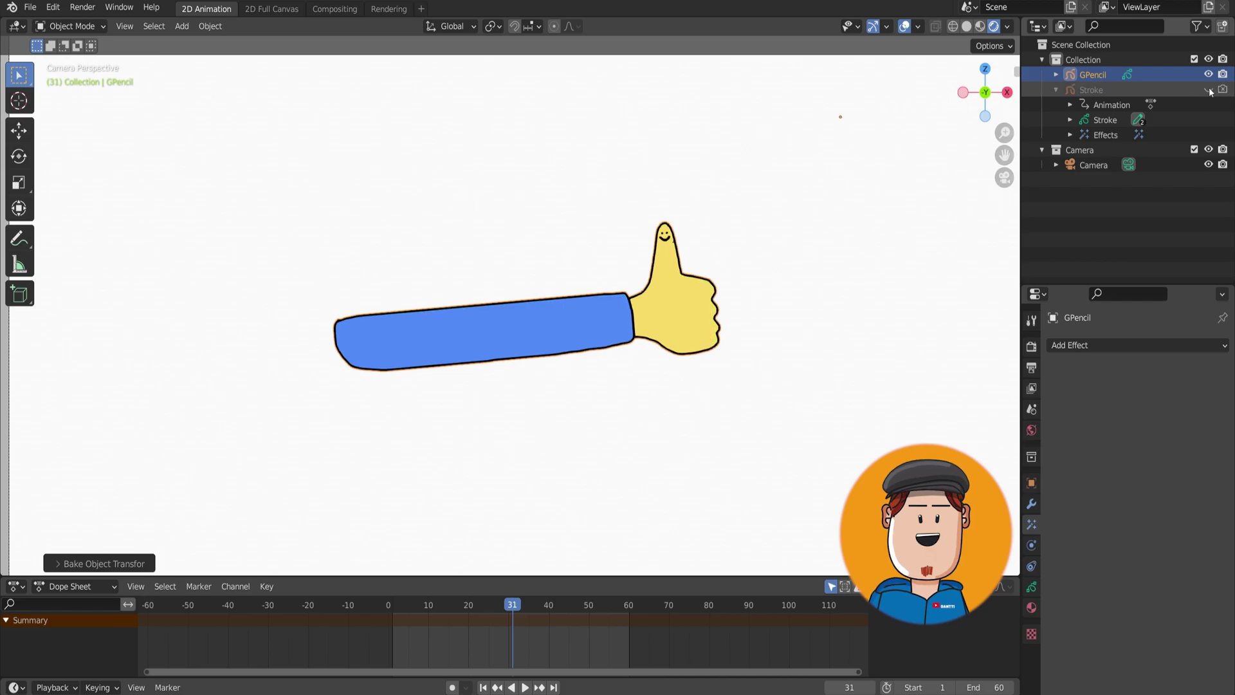
Step: Switch the timeline to Grease Pencil mode and select keyframes from about 22 to 40
click(81, 586)
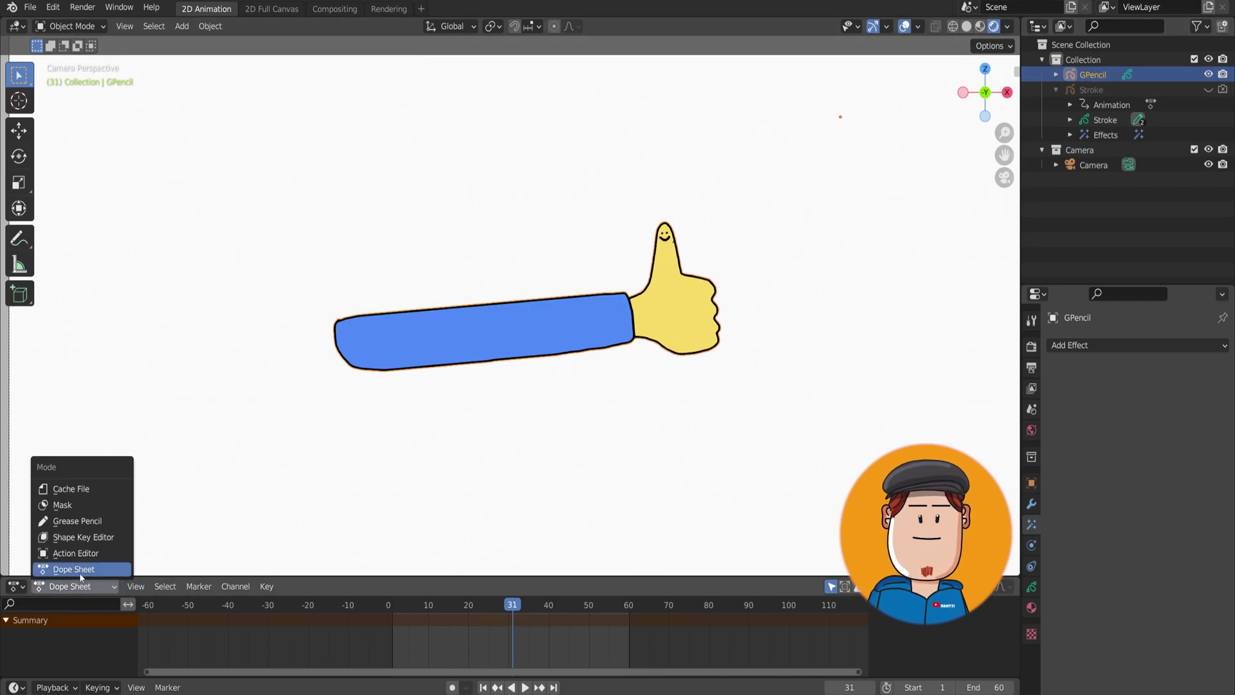
click(77, 521)
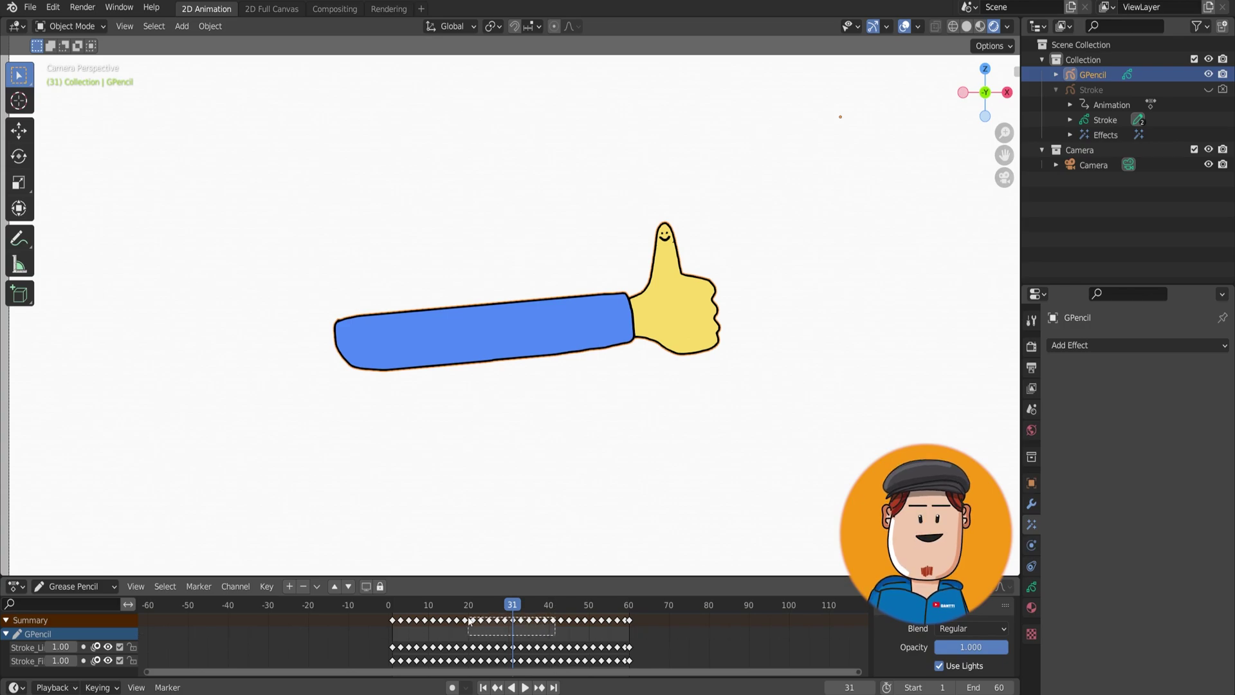
drag(554, 635, 469, 621)
Step: Randomize the arm strokes across the selected keyframes with Multiframe sculpting
key(ctrl+Tab)
click(526, 390)
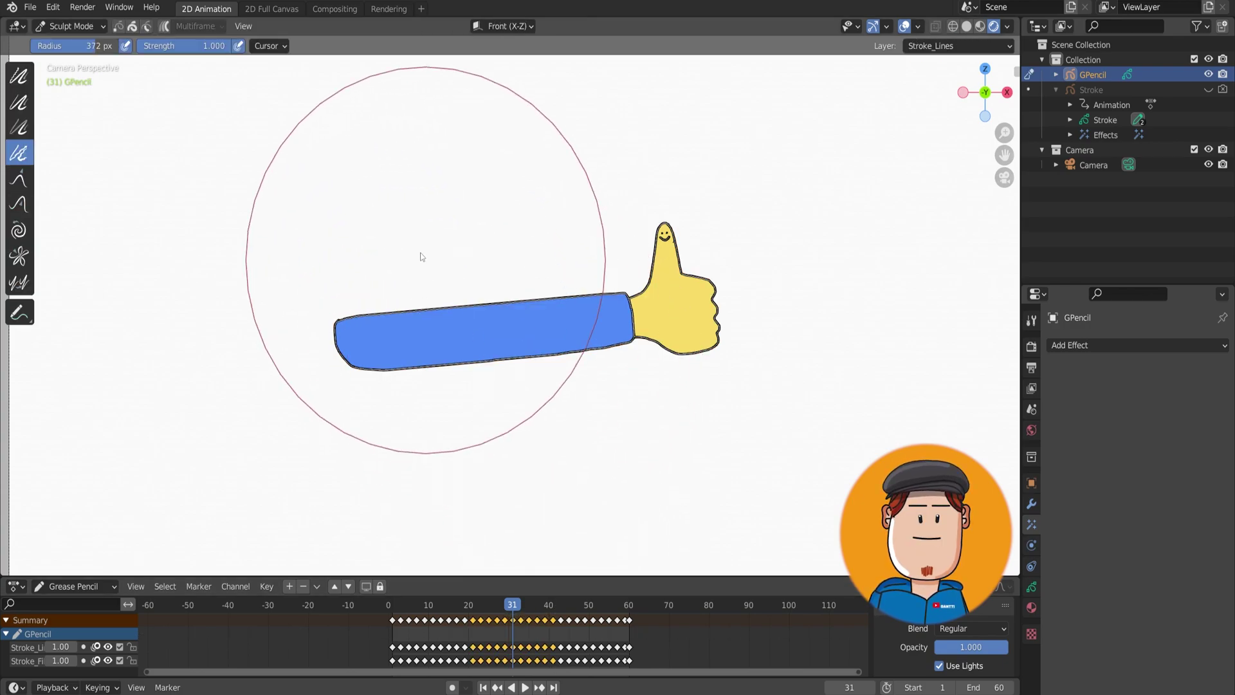
click(166, 27)
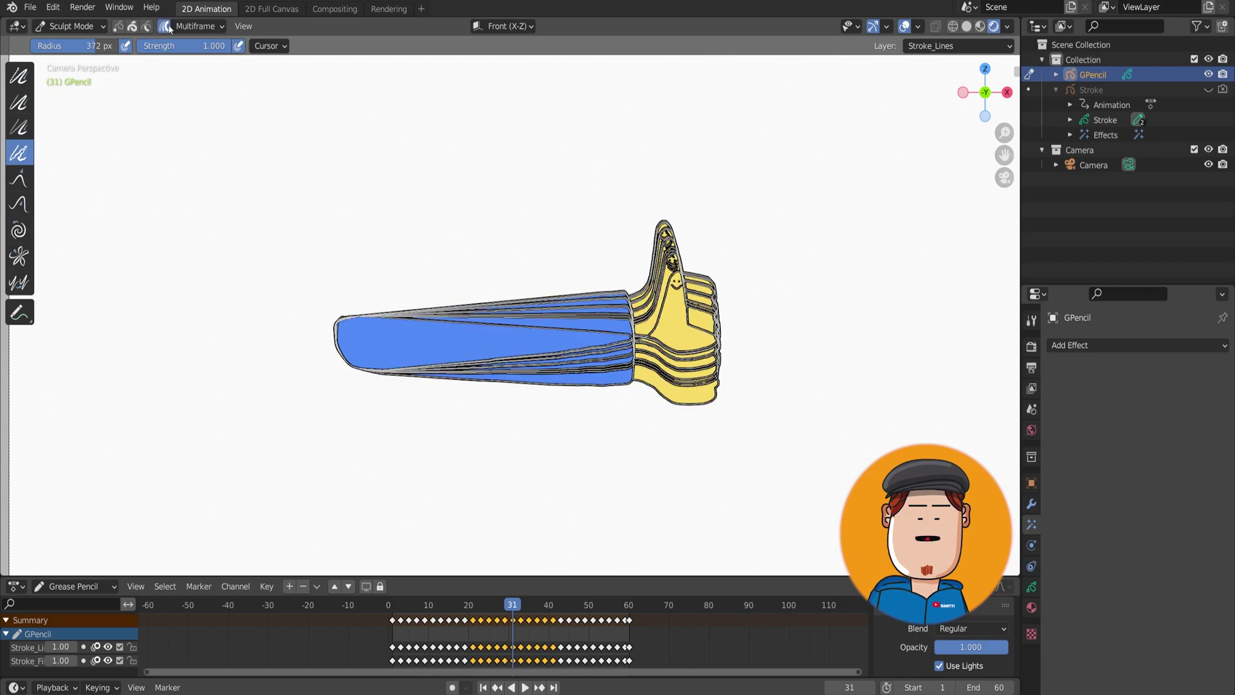
mouse_move(351, 287)
mouse_down()
mouse_move(665, 298)
mouse_move(654, 309)
mouse_up()
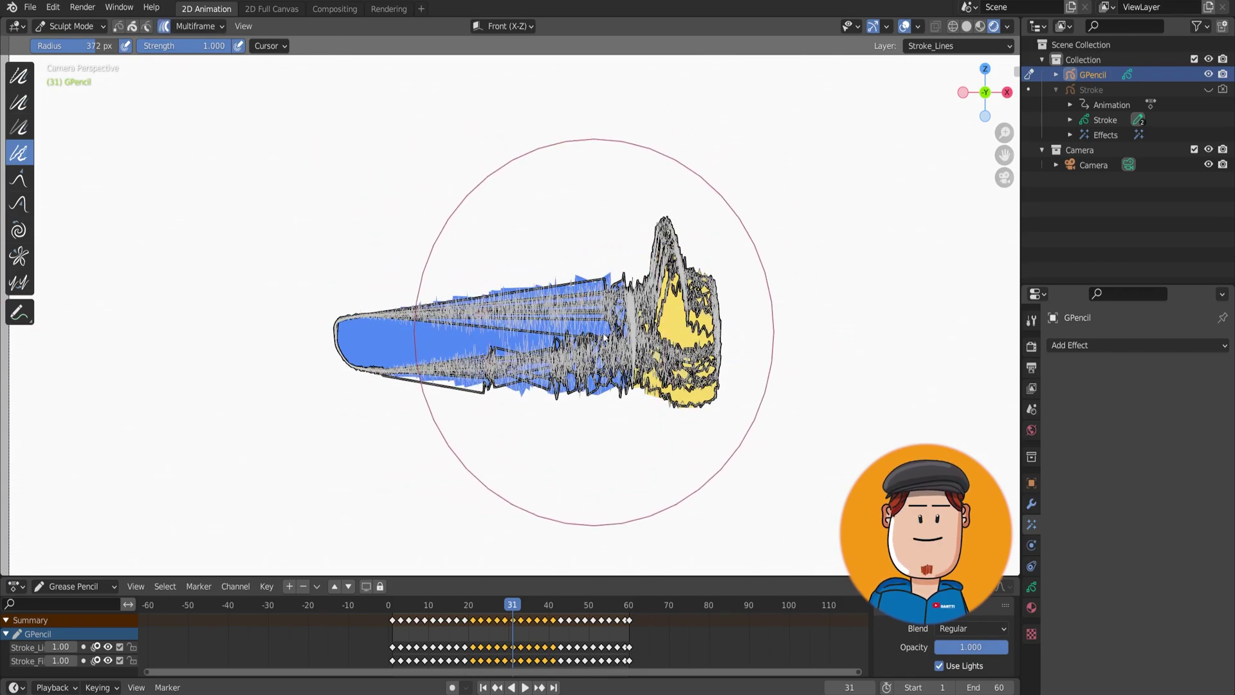
Step: Replay the animation from frame 1, then copy the Rim effect onto the baked object
key(ctrl+Tab)
key(shift+Left)
key(space)
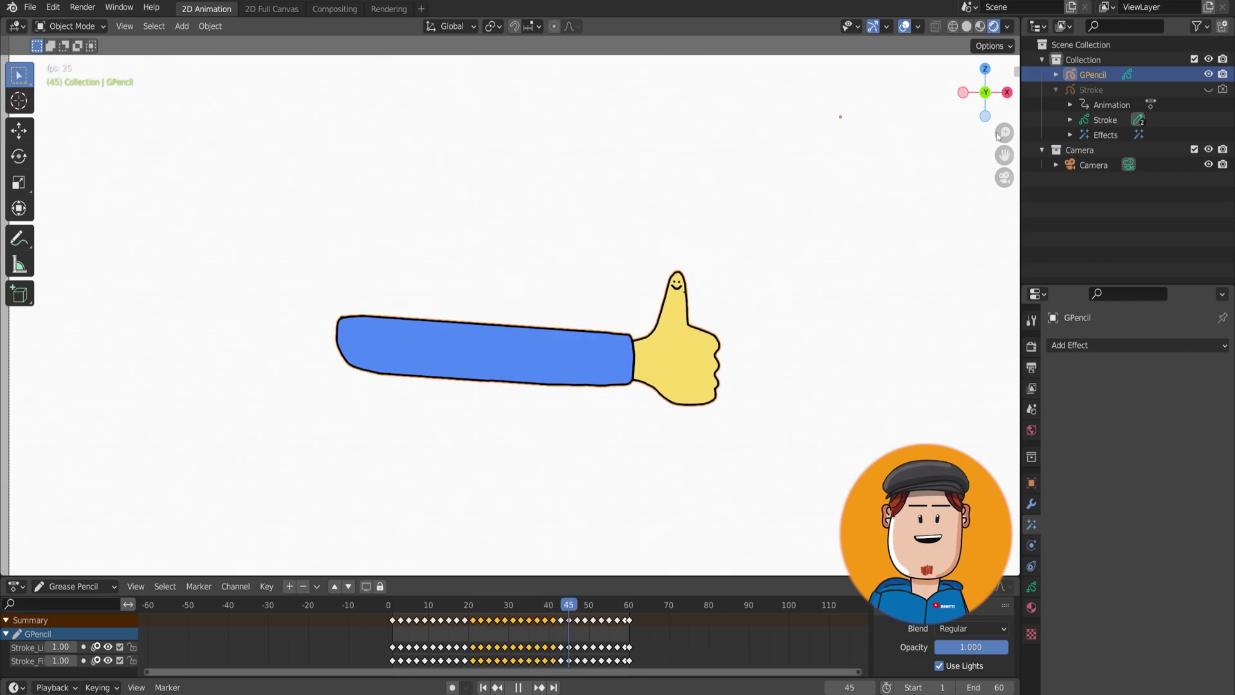
key(ctrl+l)
click(768, 299)
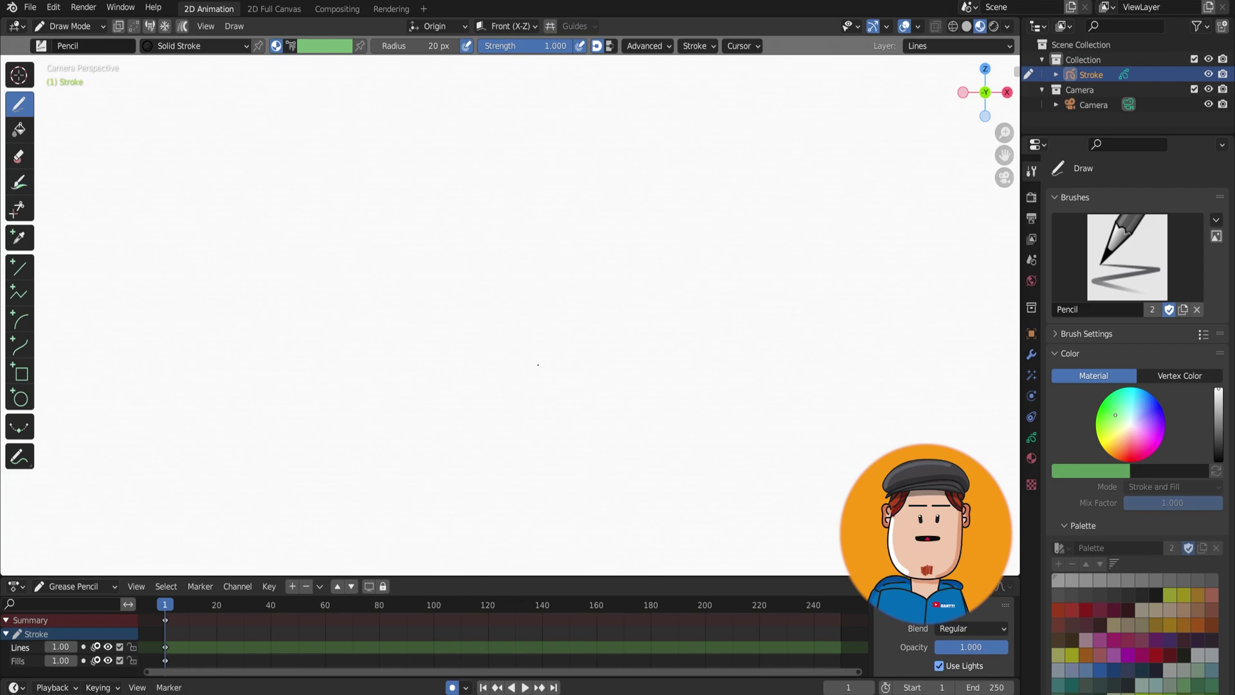
Step: Draw a long wavy line and add a Multiple Strokes modifier to it
drag(188, 267, 590, 308)
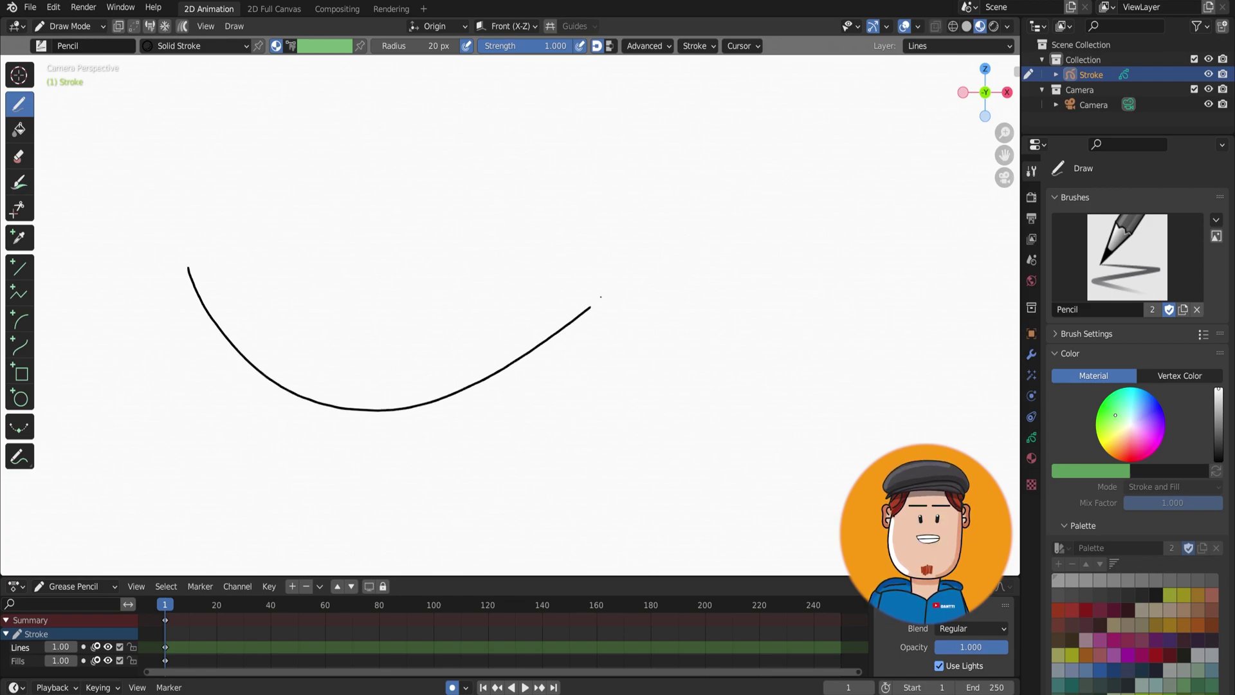
click(1032, 354)
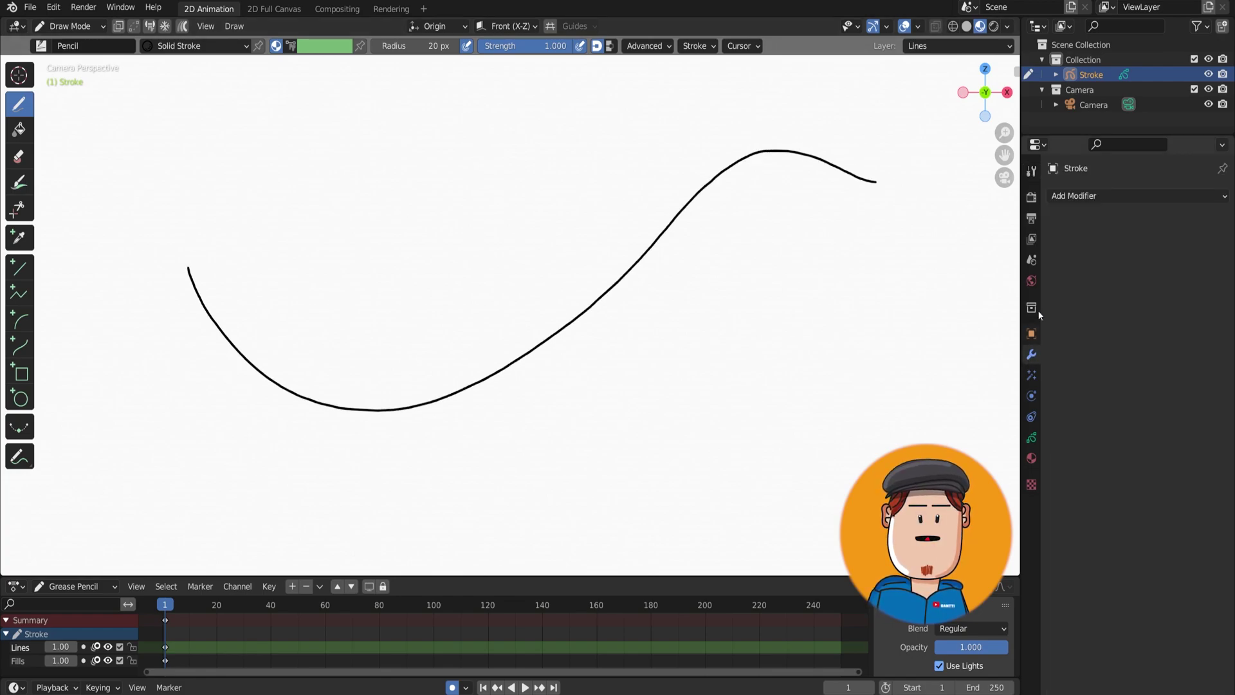
click(1073, 196)
click(1012, 332)
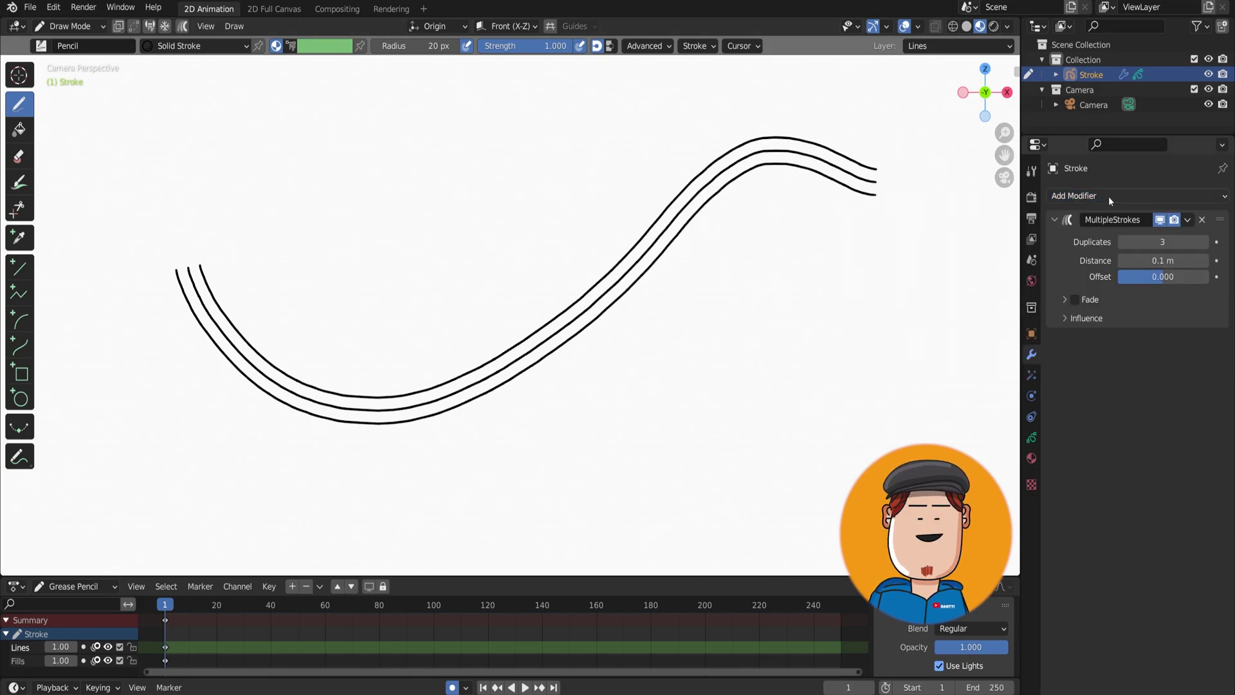
Step: Add Dot Dash and Noise modifiers, adjusting the noise jitter pattern
click(1109, 196)
click(984, 268)
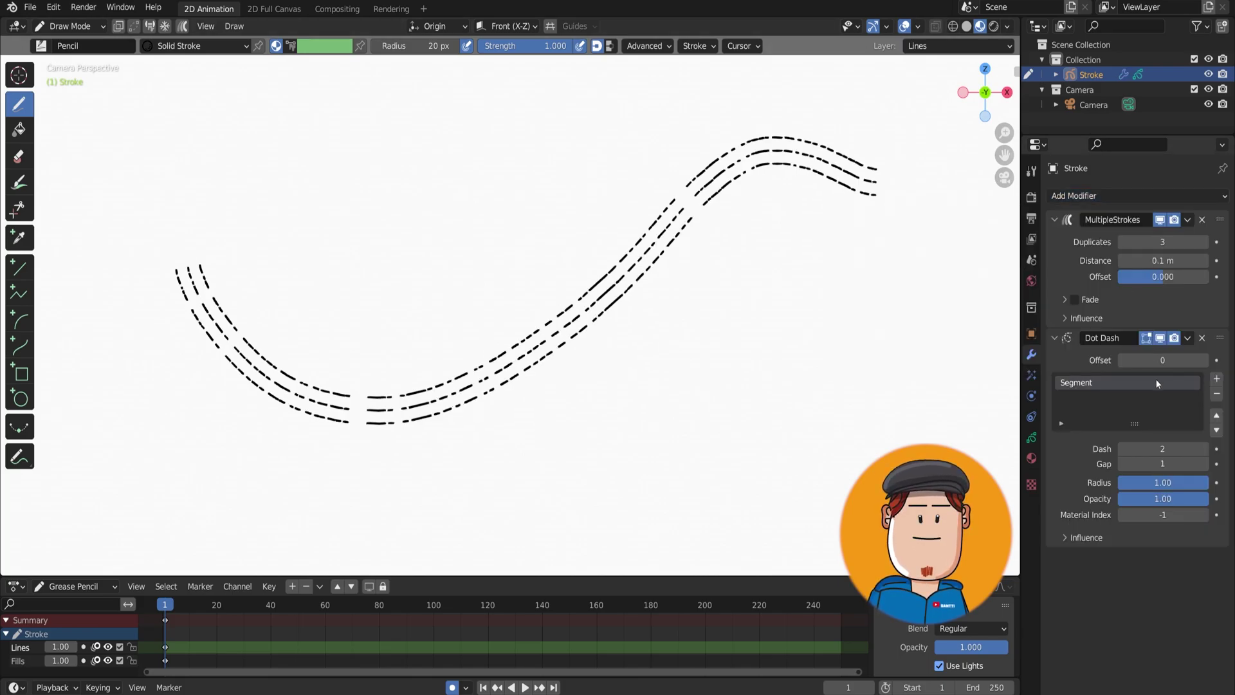
click(1073, 196)
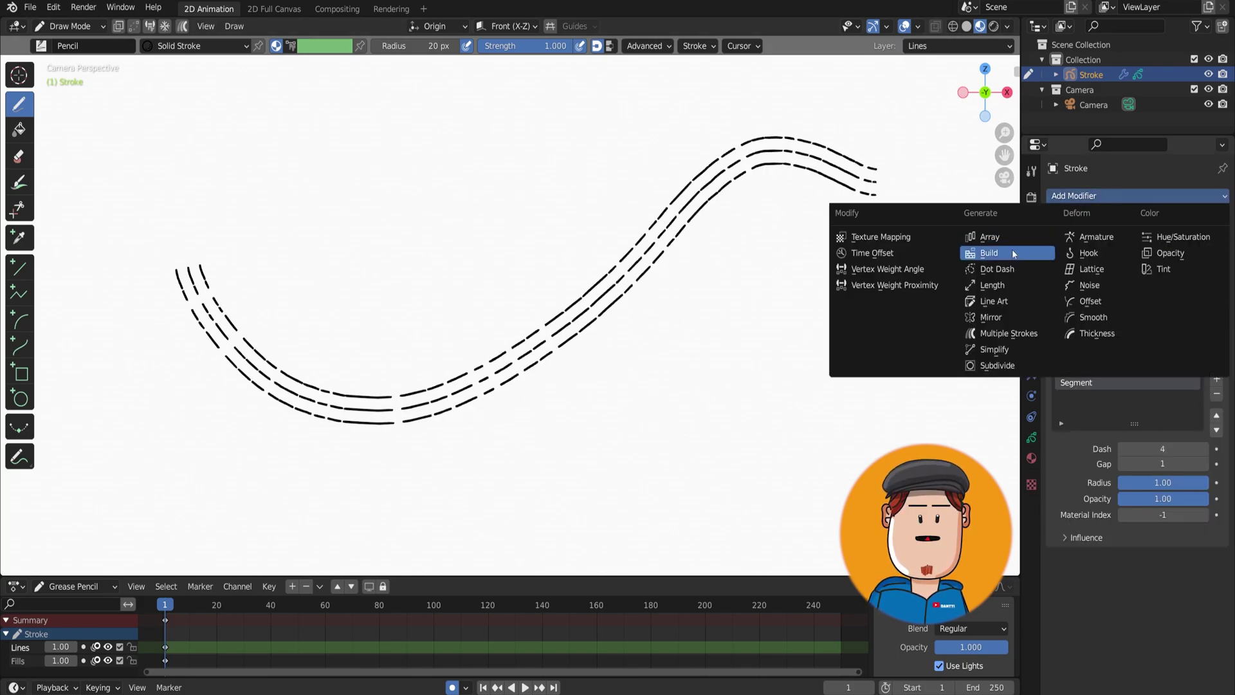
click(1090, 319)
scroll(1132, 385, down, 2)
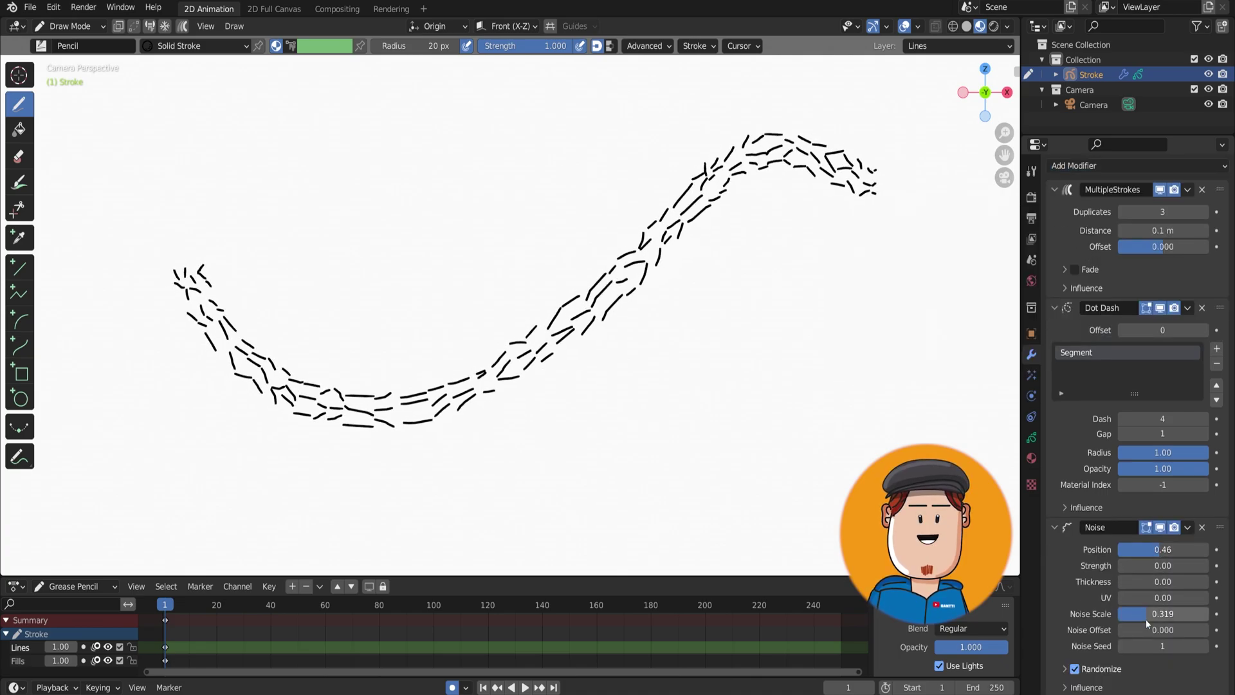
drag(1163, 630, 1196, 630)
Step: Add a Build modifier and make the scene end at frame 100
ctrl+click(1055, 308)
click(1073, 196)
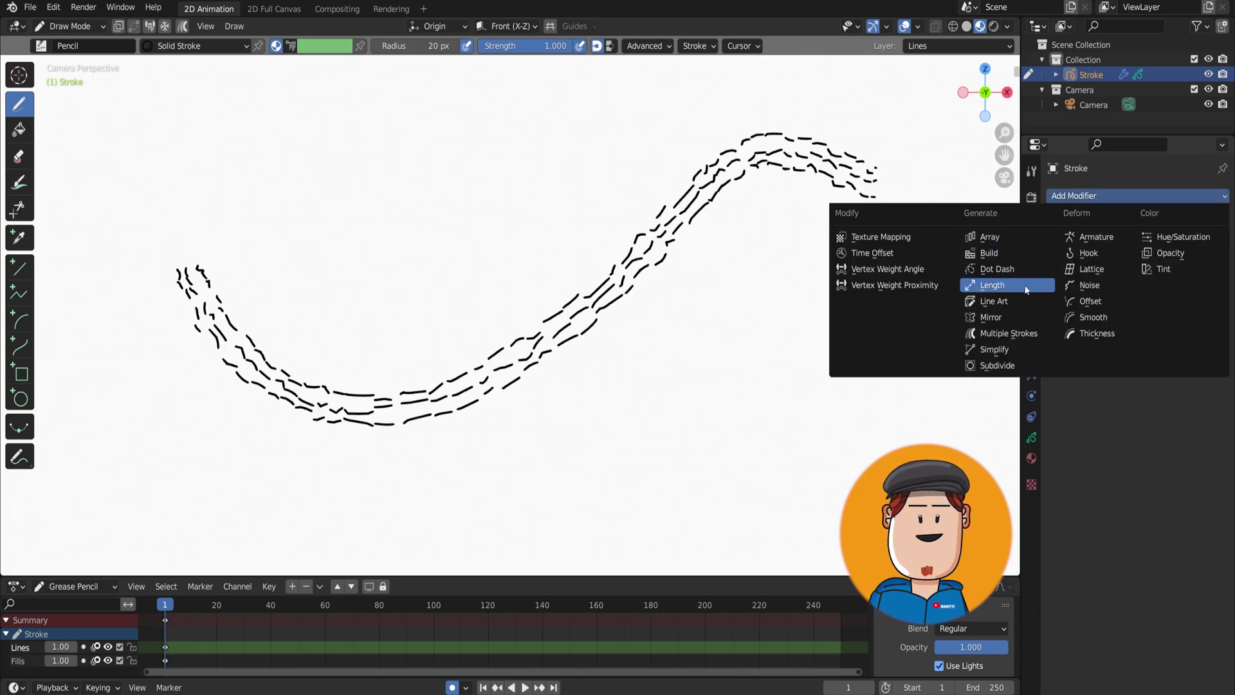
click(1003, 238)
text(1)
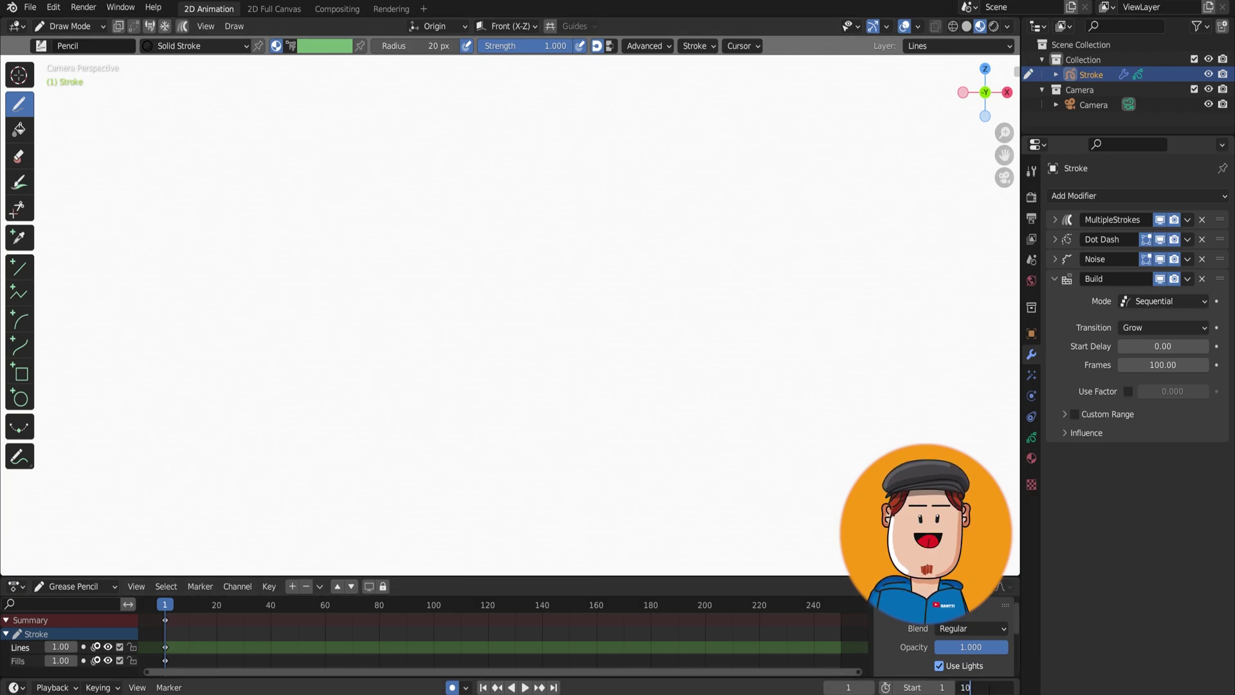
text(0)
key(Return)
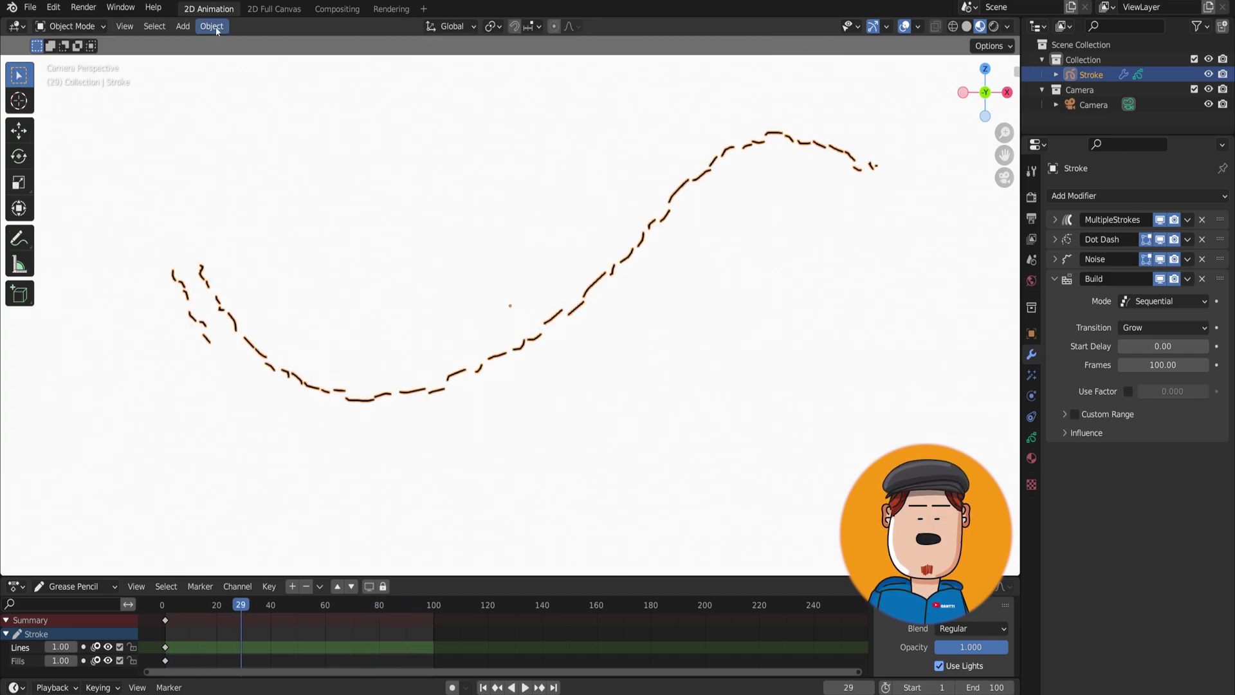
click(216, 29)
mouse_move(249, 302)
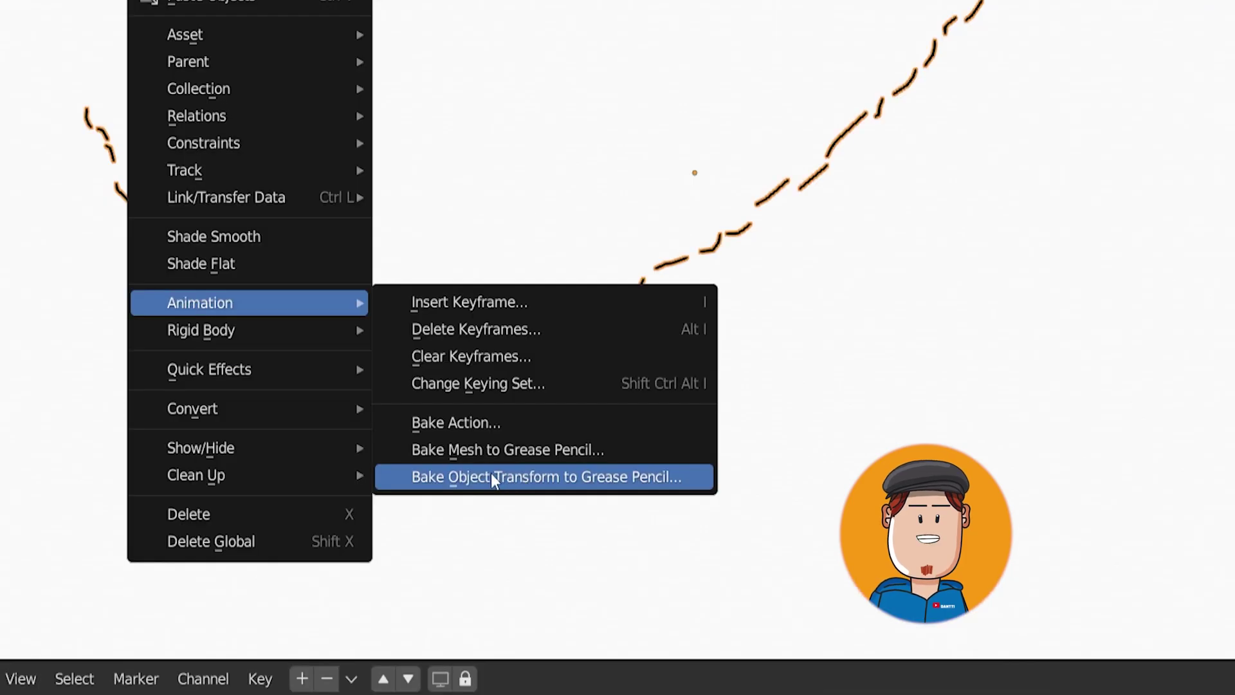
Step: Bake the modified line into a GPencil object and preview the playback
click(506, 483)
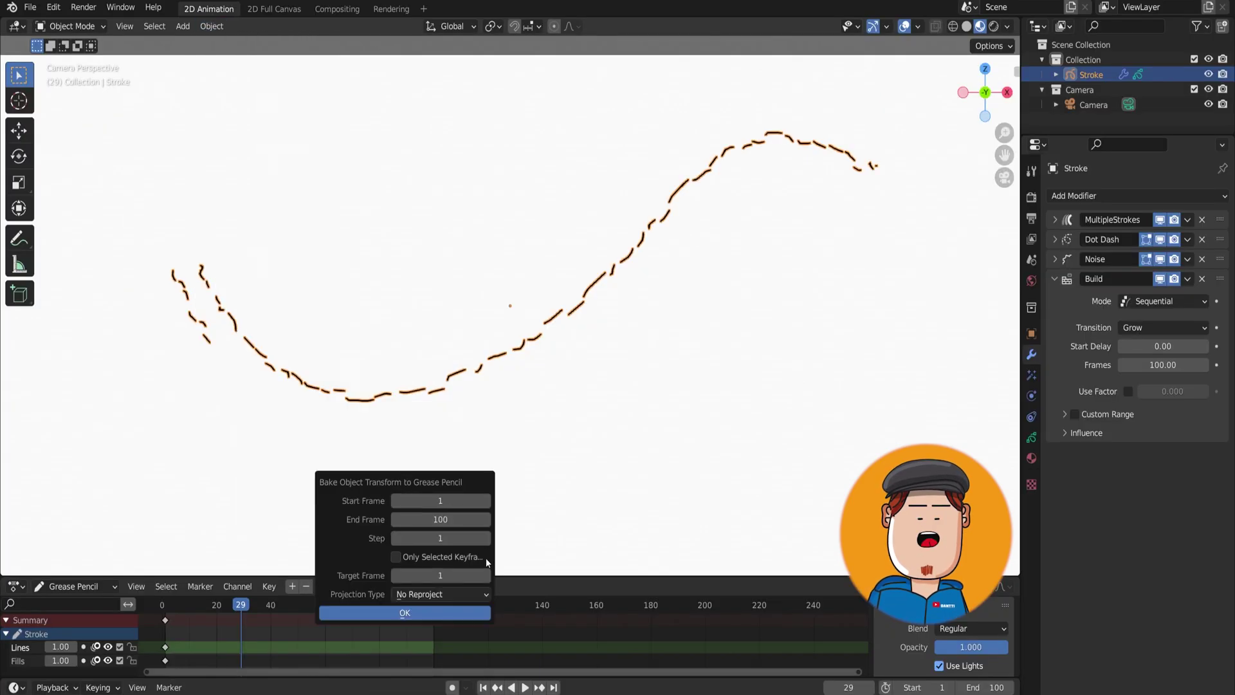
click(405, 612)
key(space)
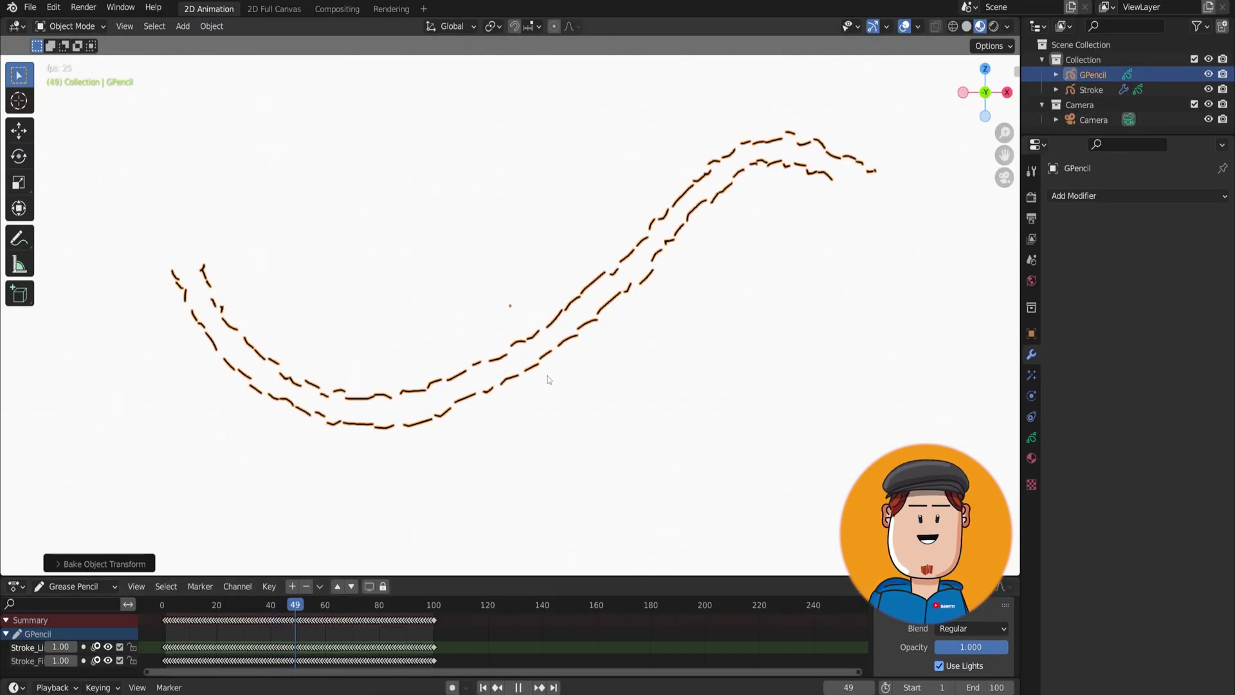
key(space)
Step: Scatter the mid-curve dashes on all frames with Multiframe sculpting, then replay from the start
key(ctrl+Tab)
click(507, 356)
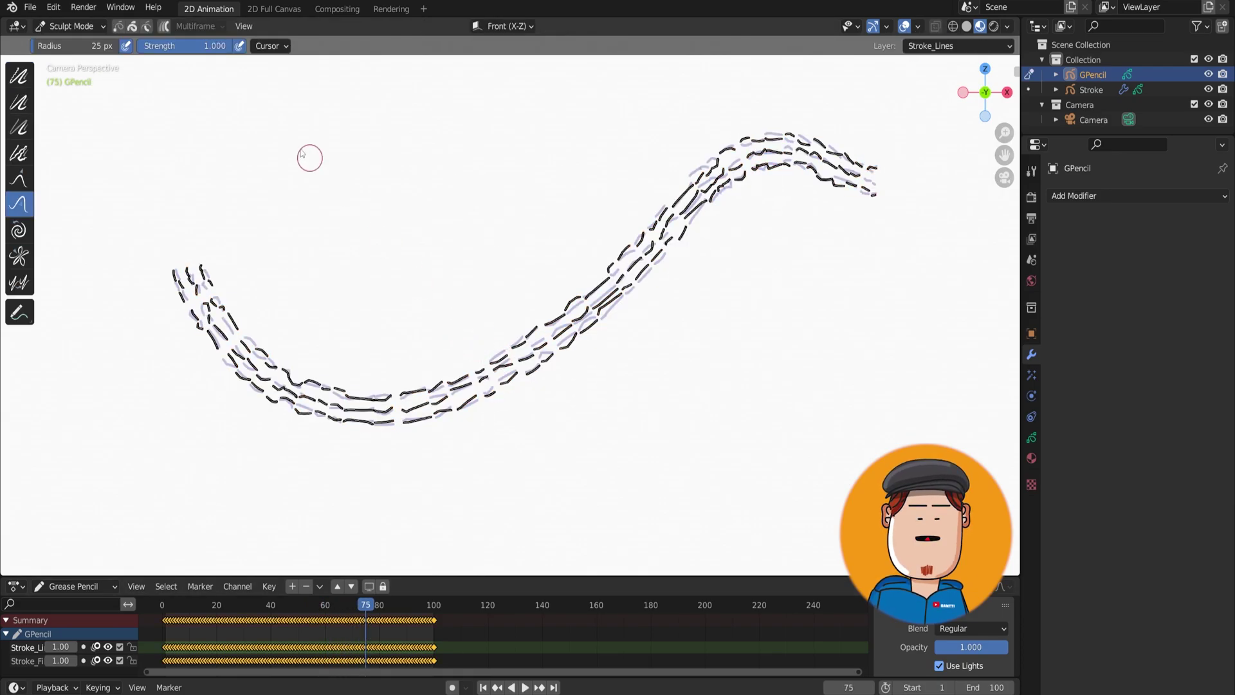
click(164, 26)
key(f)
click(512, 283)
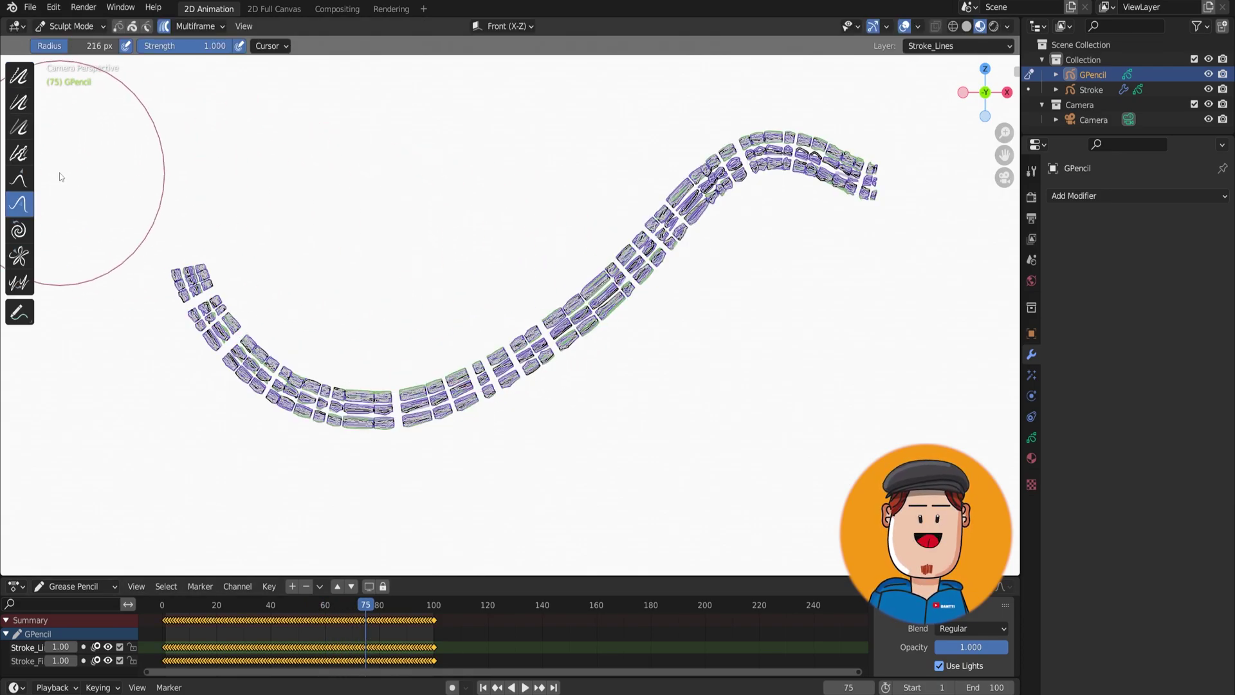
click(19, 153)
key(f)
mouse_move(641, 290)
mouse_down()
mouse_move(518, 359)
mouse_move(612, 303)
mouse_up()
key(ctrl+Tab)
key(shift+Left)
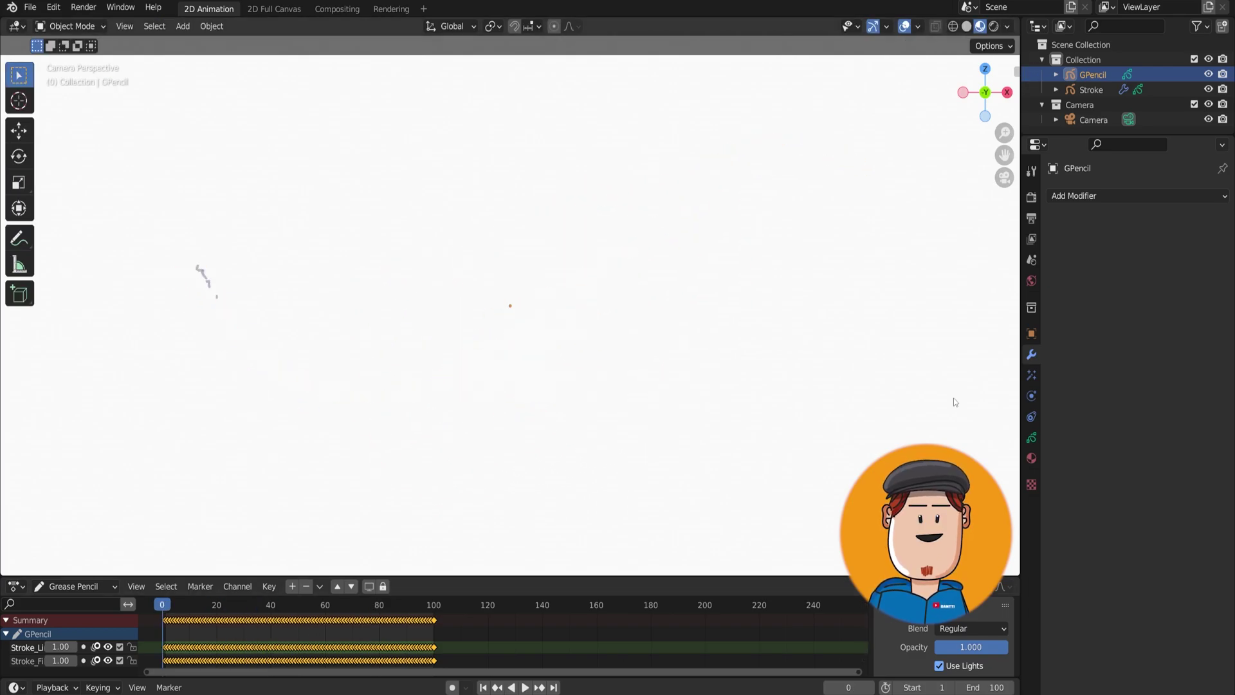
key(space)
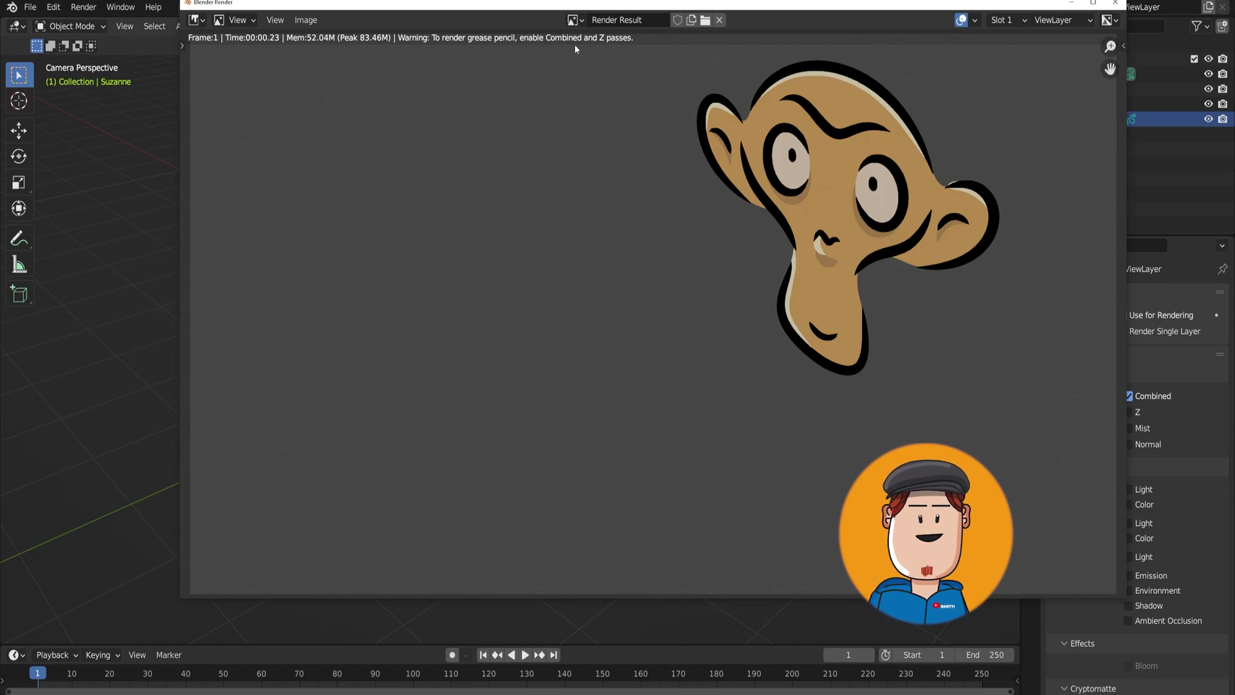
Step: Move Suzanne behind the cube, render, then re-render so the Z pass hides it correctly
click(1117, 4)
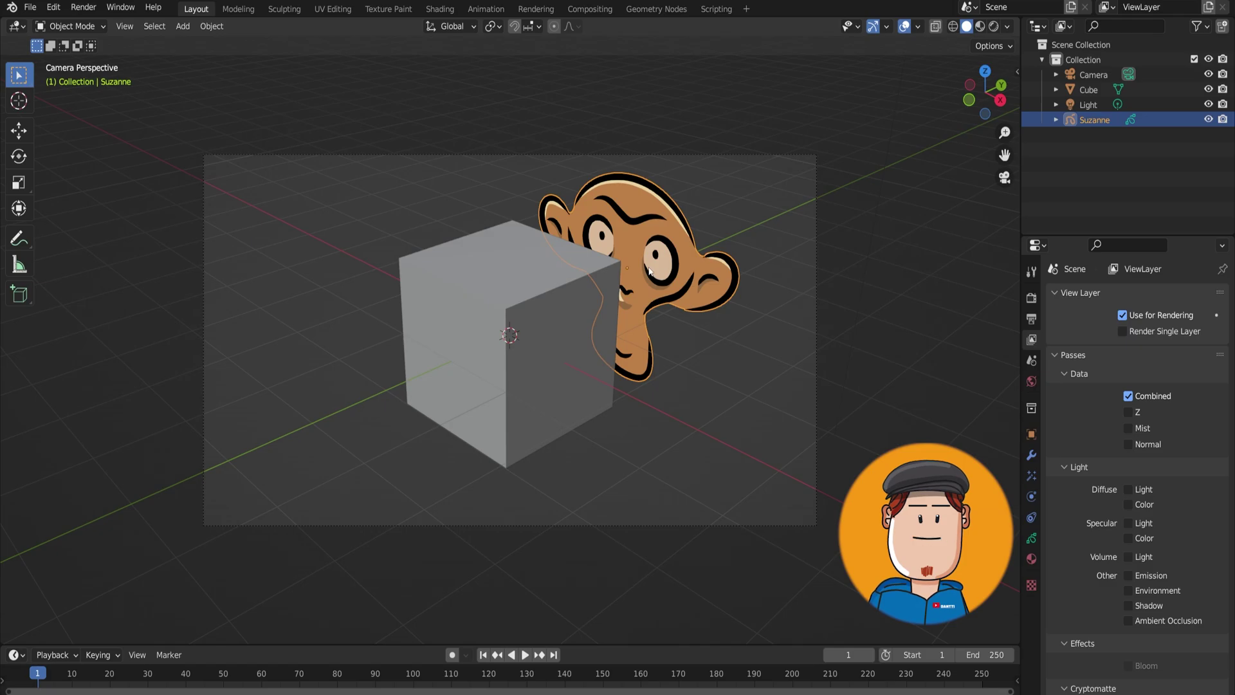
key(g)
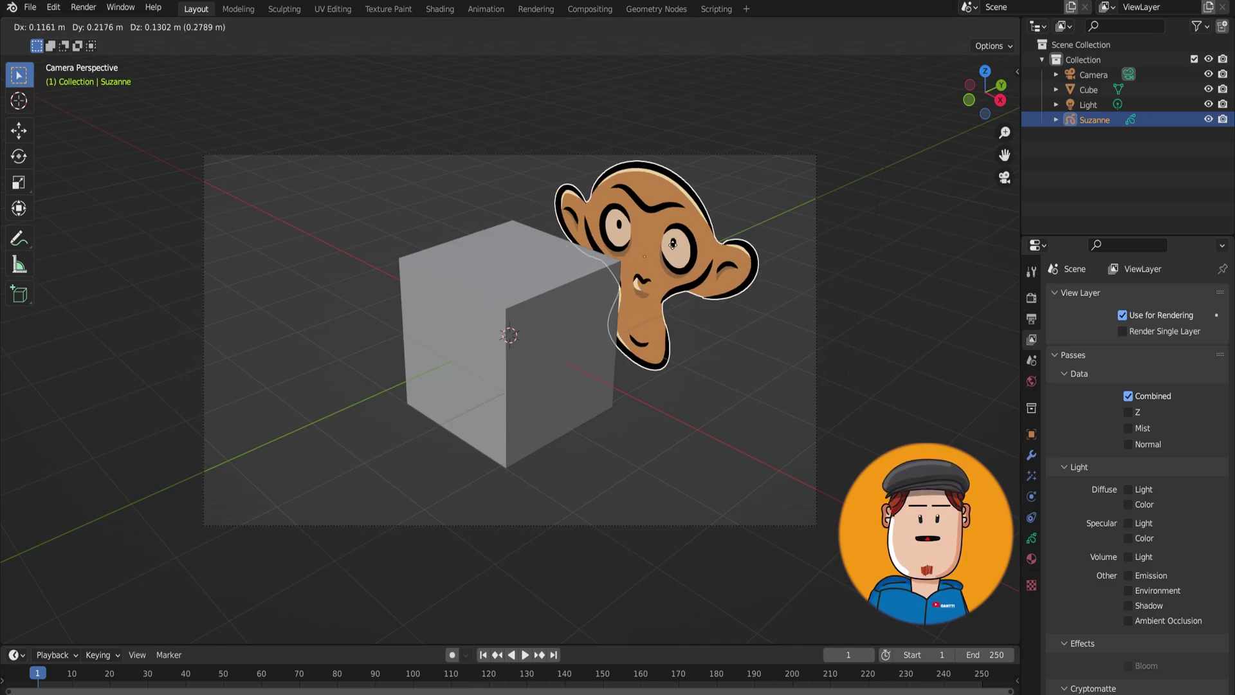
click(656, 253)
key(F12)
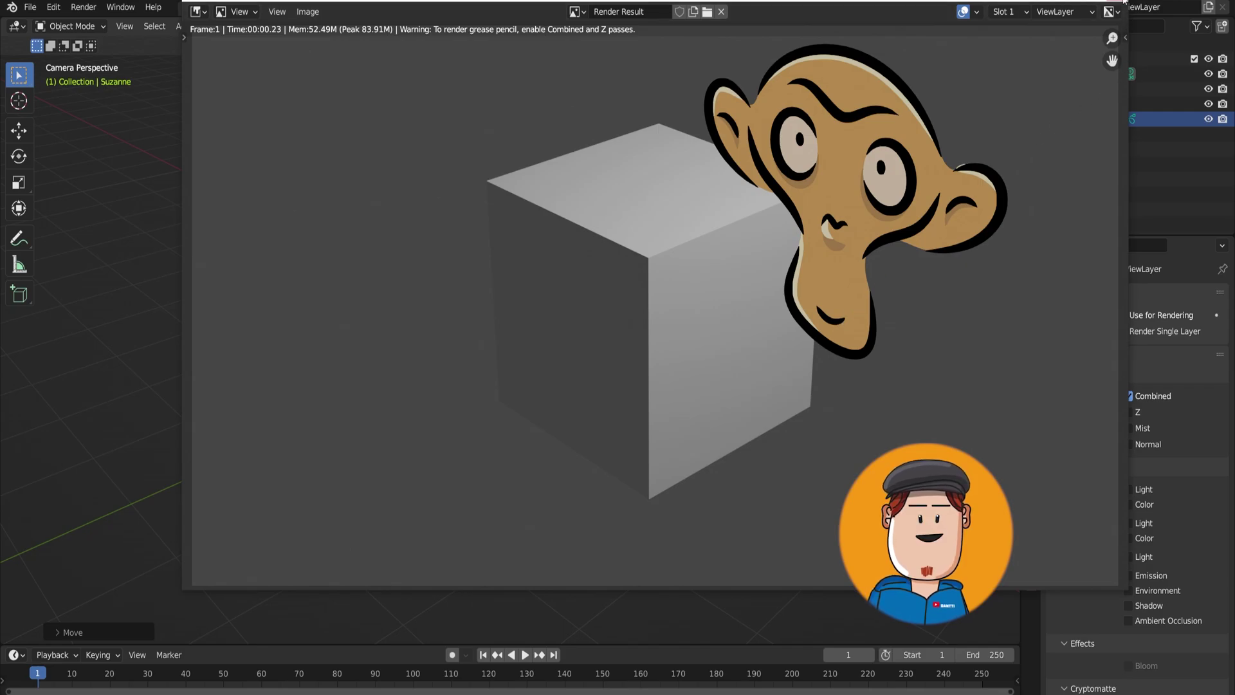
click(1124, 2)
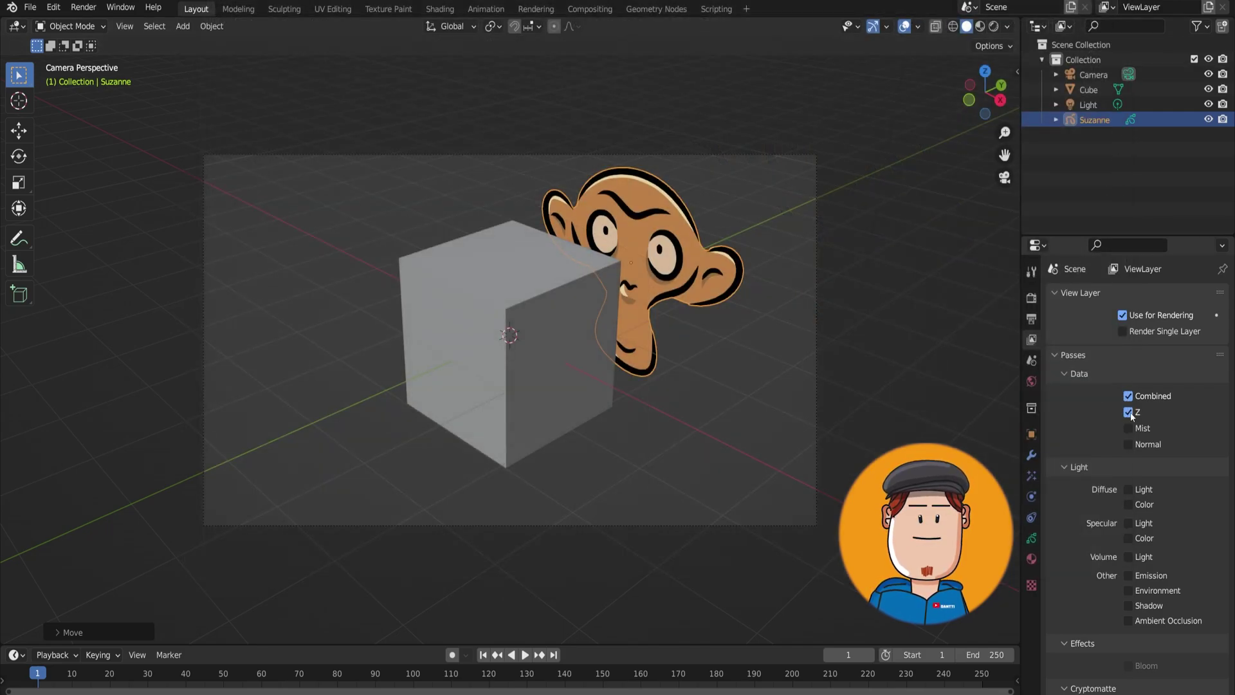
key(F12)
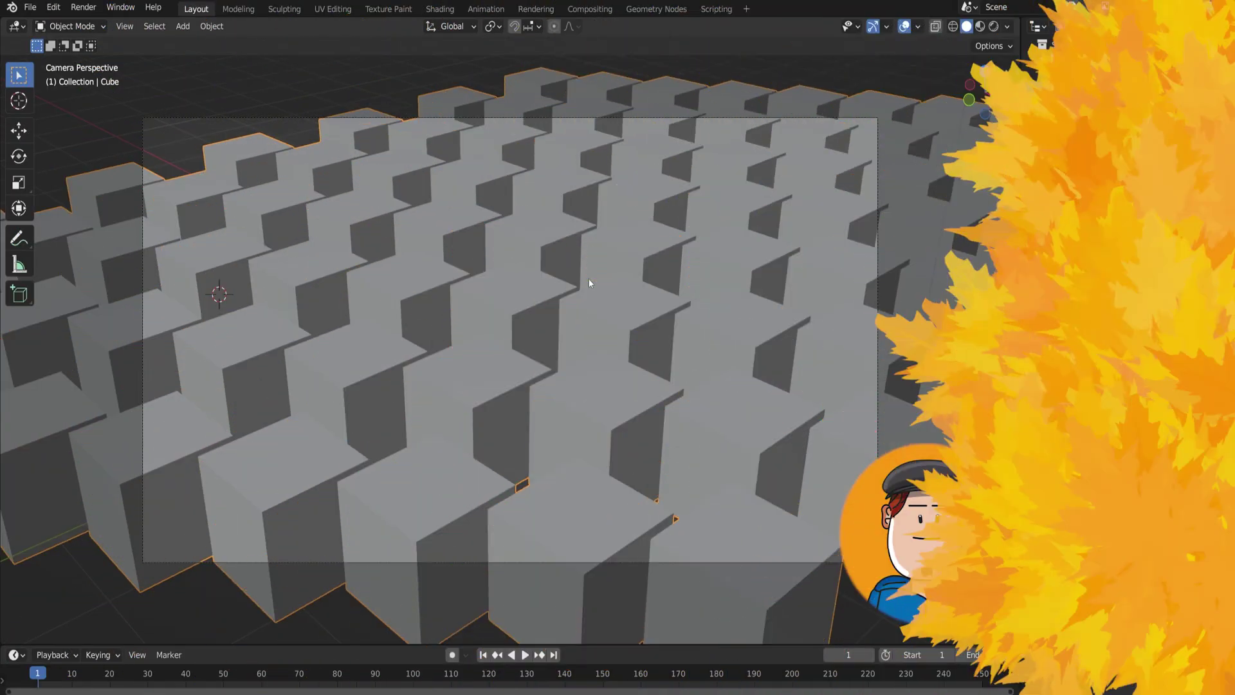
Step: Add an Object Line Art object for the cube array and expand its settings
key(shift+a)
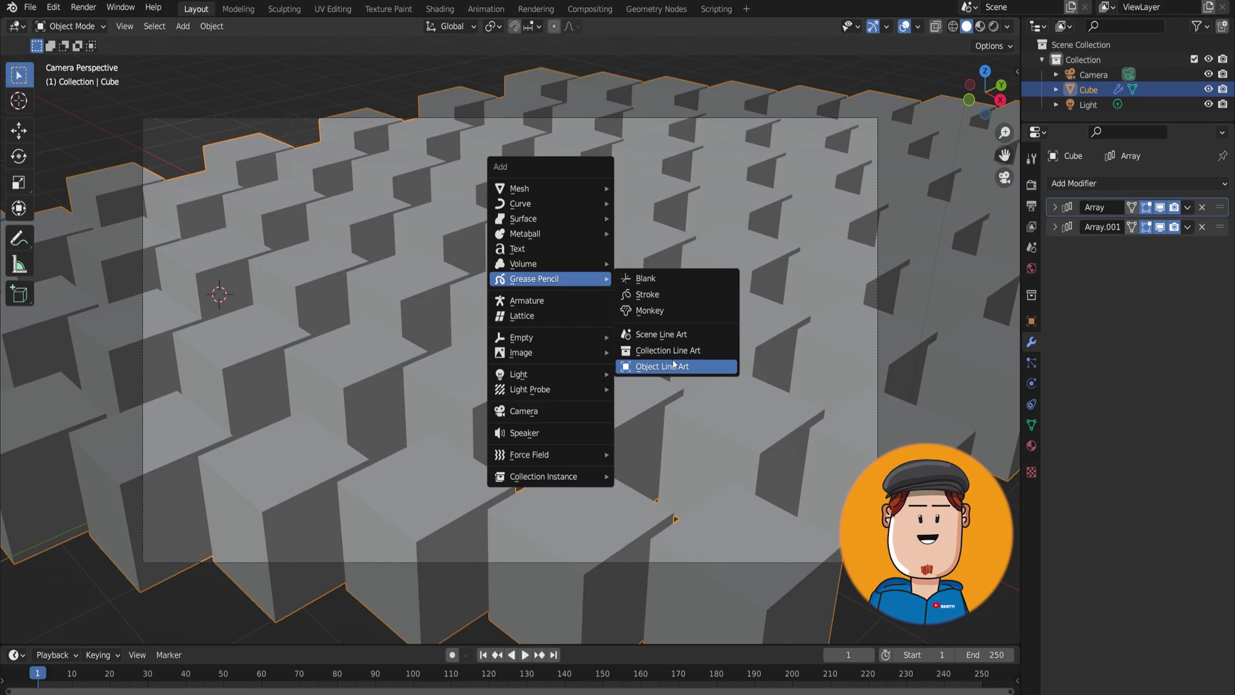
click(674, 365)
drag(1066, 488, 1071, 302)
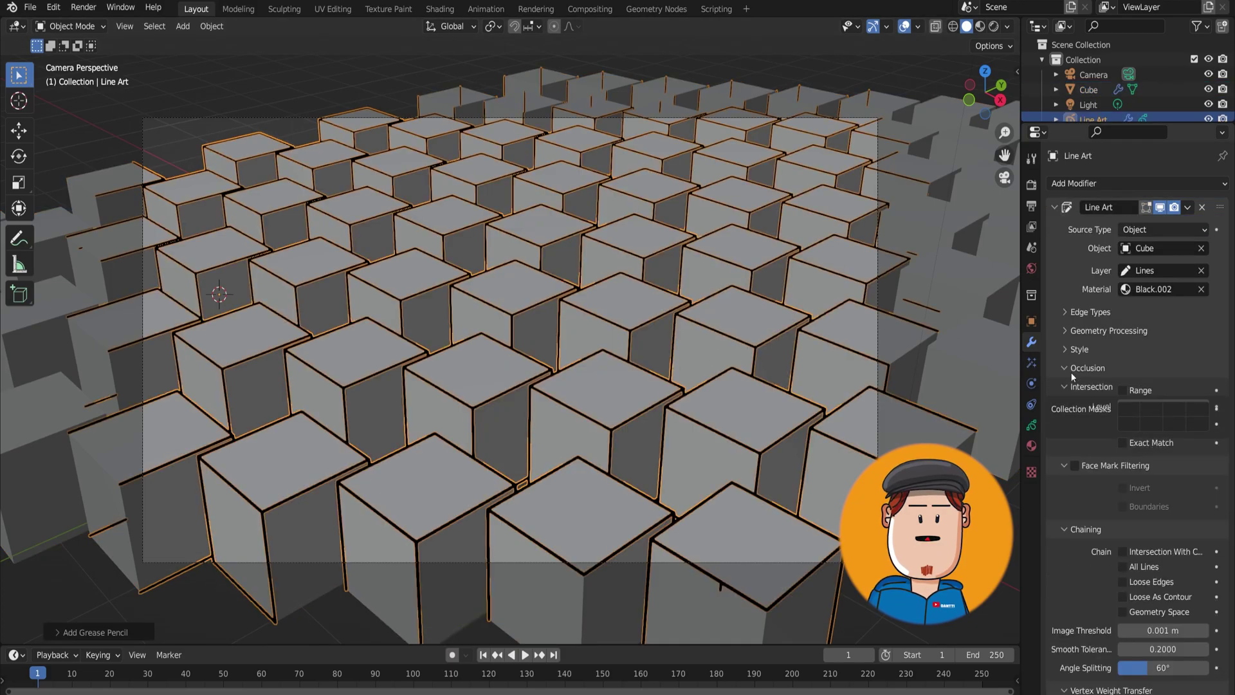
scroll(1140, 338, down, 2)
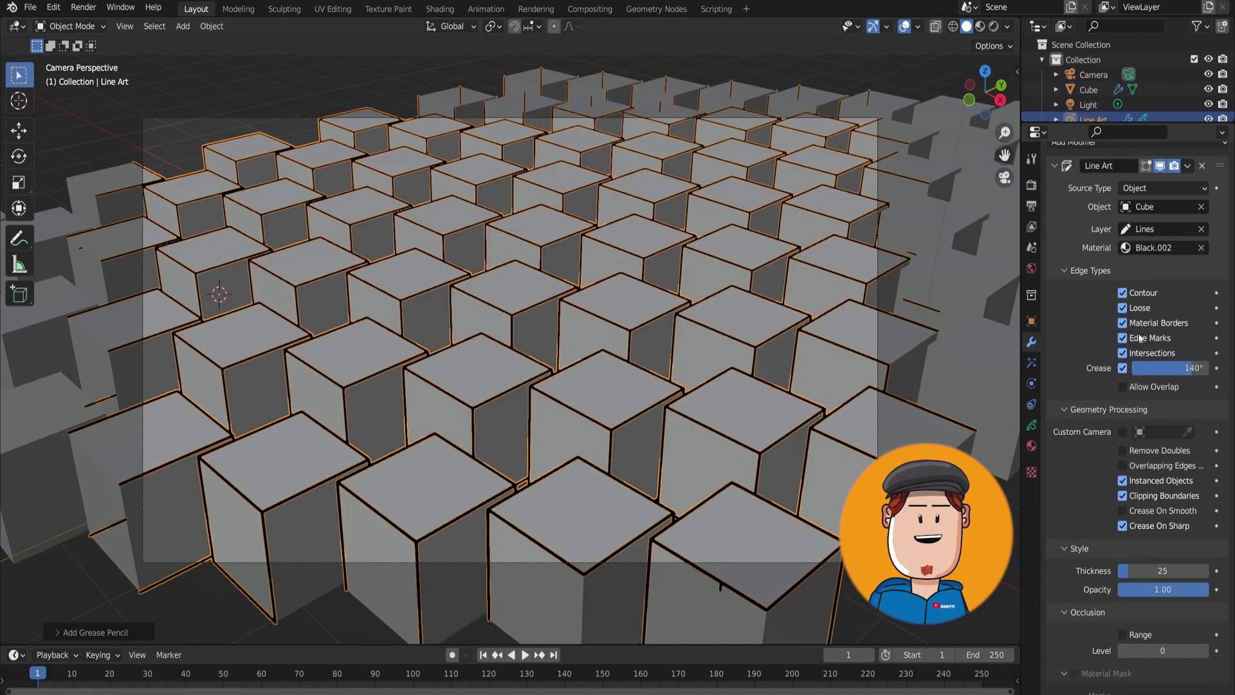
scroll(1140, 337, down, 2)
scroll(1140, 337, down, 5)
scroll(1140, 337, down, 4)
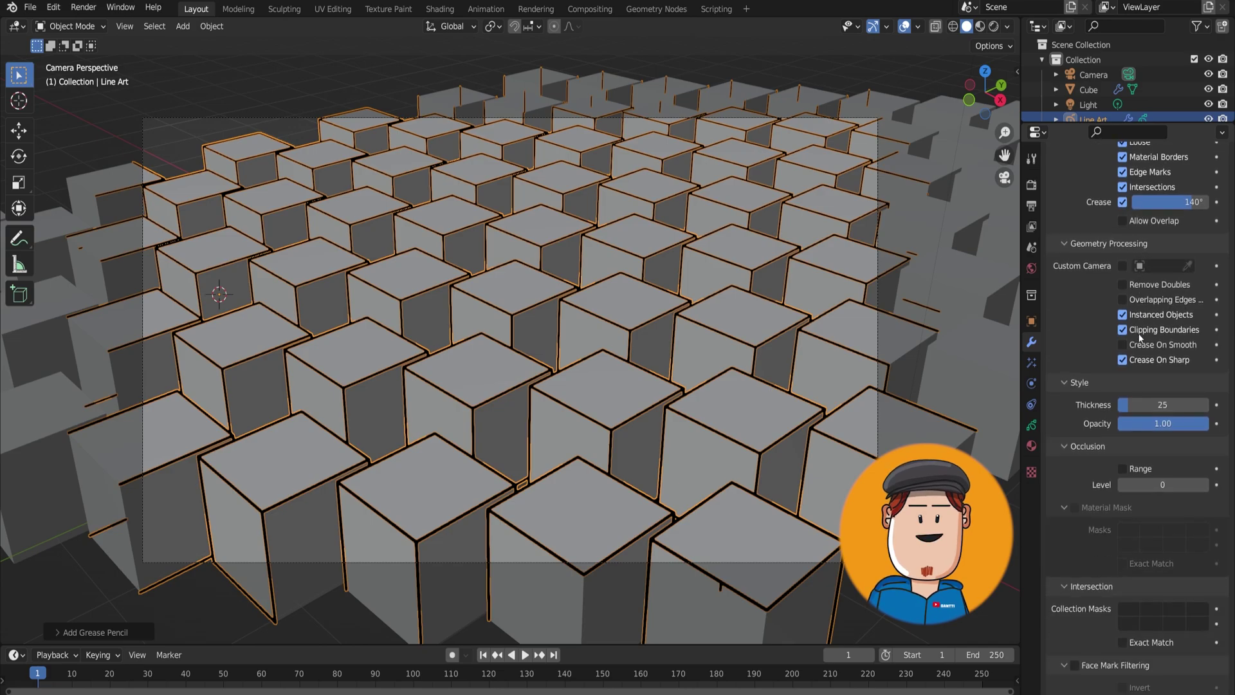
scroll(1140, 338, down, 1)
scroll(1140, 339, down, 8)
scroll(1137, 405, down, 6)
scroll(1133, 473, down, 4)
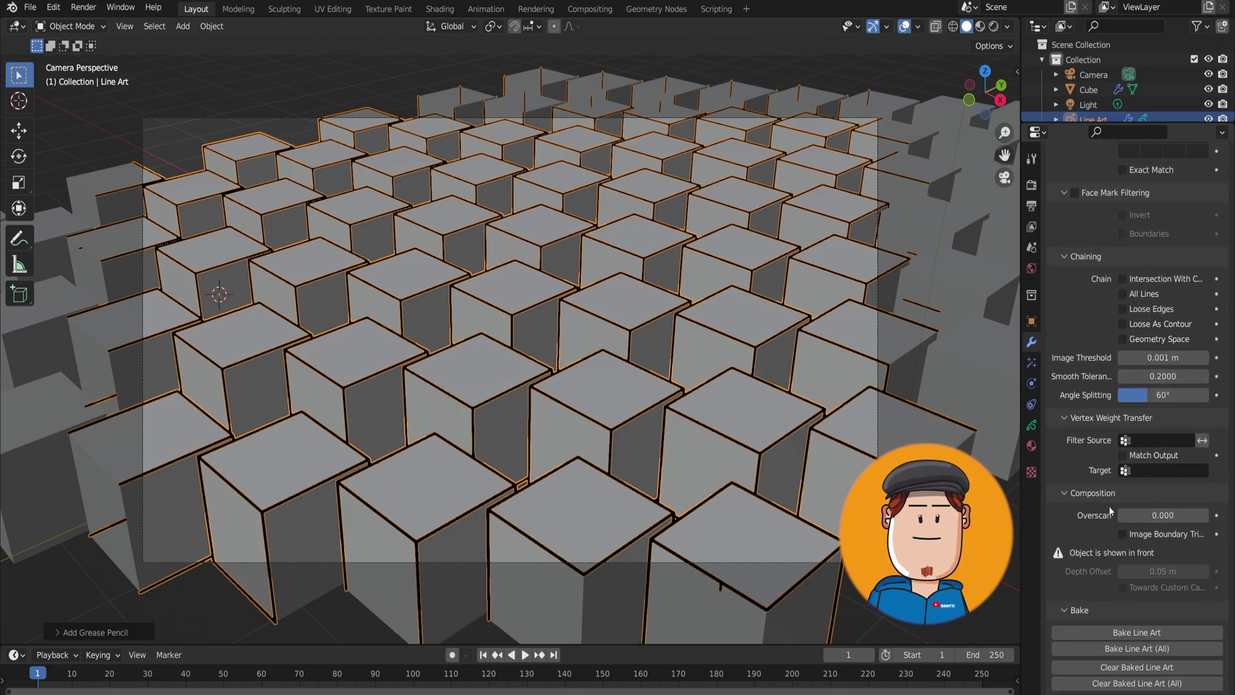
Step: Give the Line Art a small overscan, enable Image Boundary Trim, and raise the depth offset
drag(1151, 514, 1183, 514)
click(1123, 534)
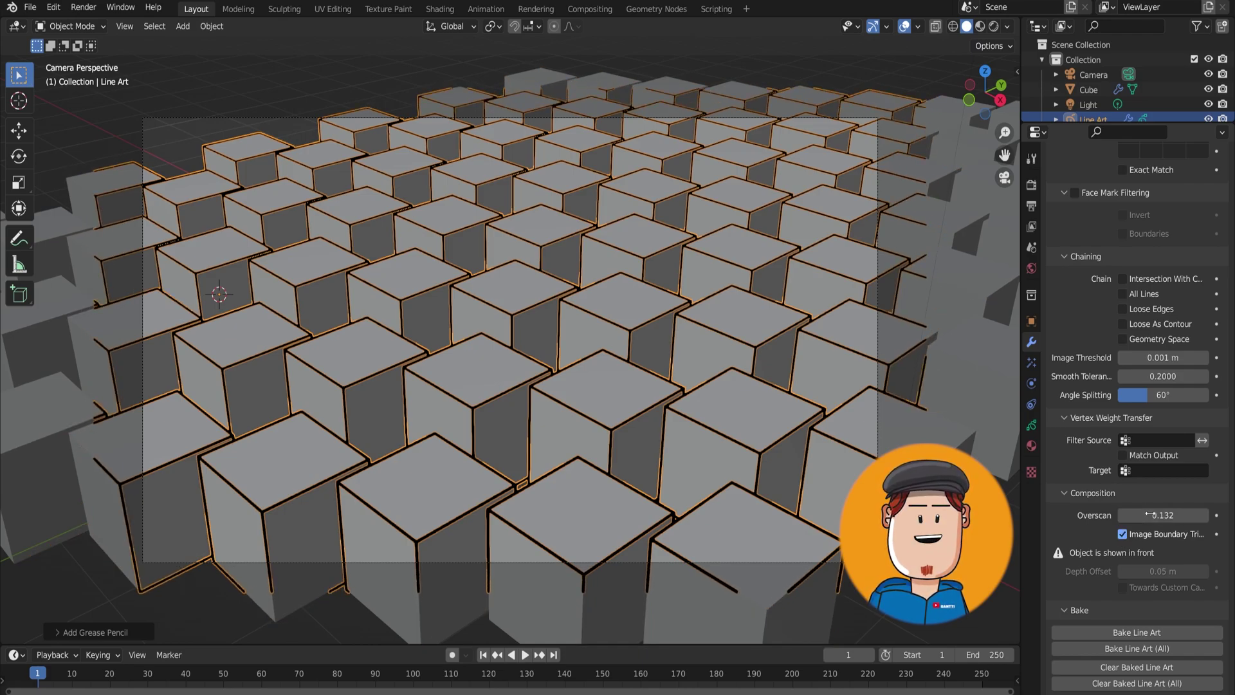
click(1036, 327)
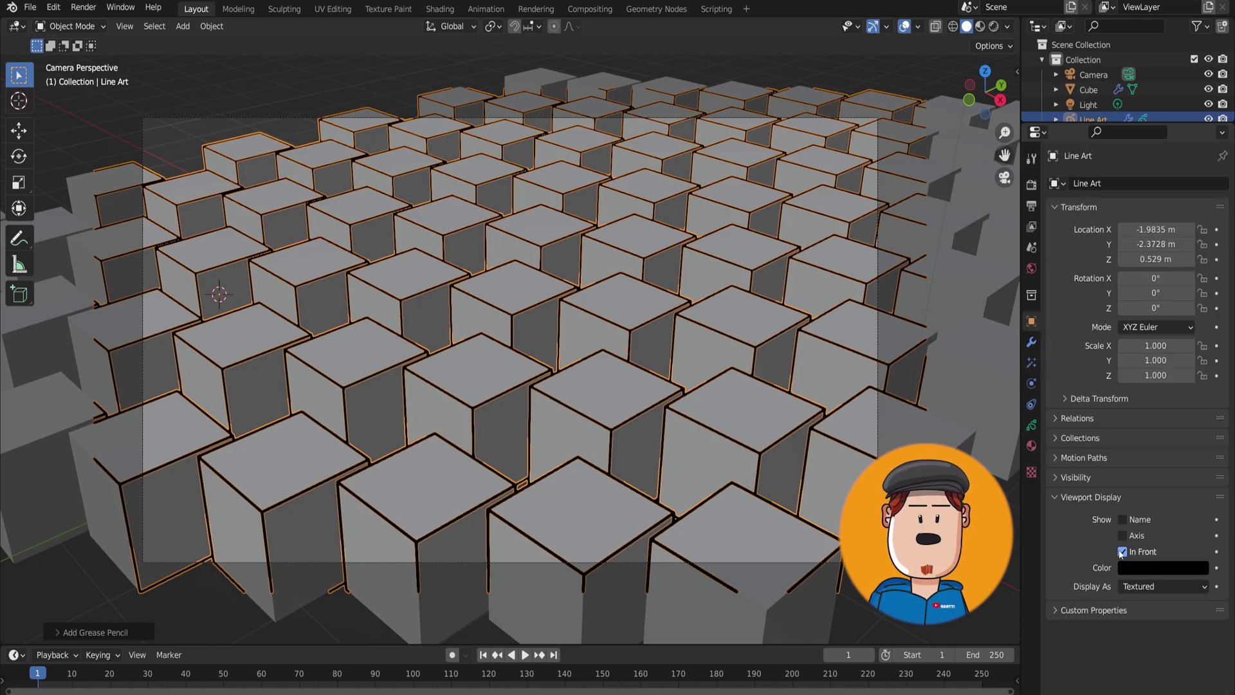
click(1032, 343)
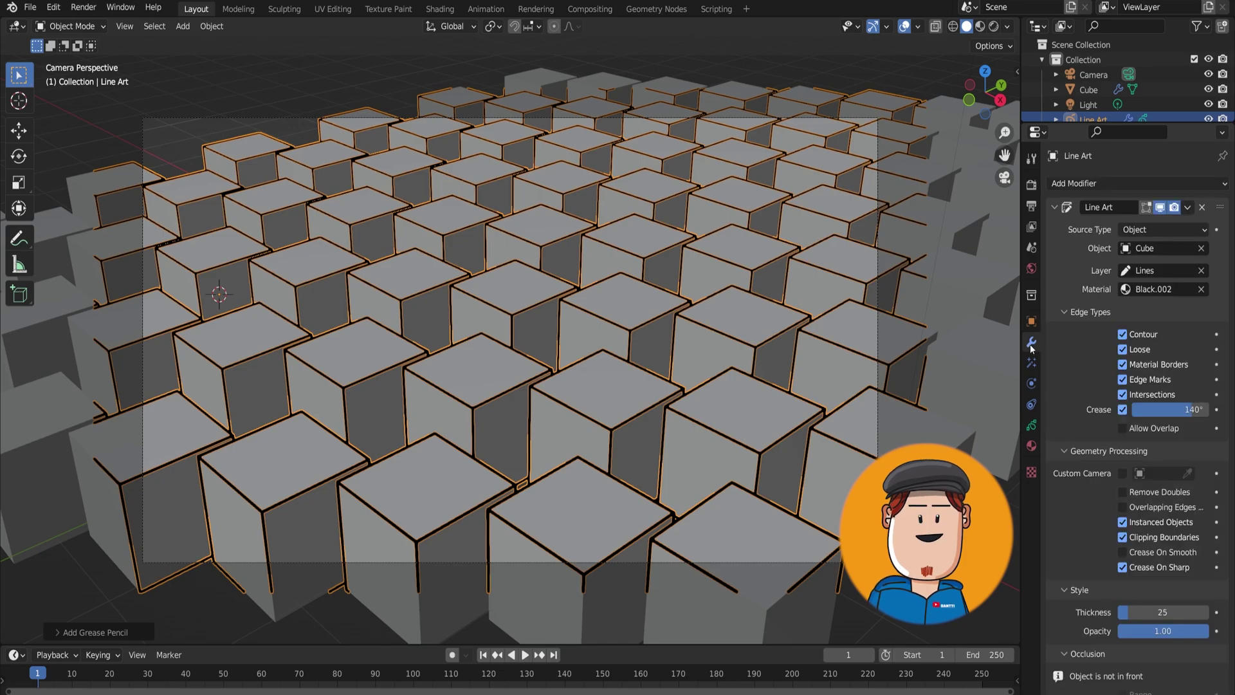
scroll(1144, 595, down, 5)
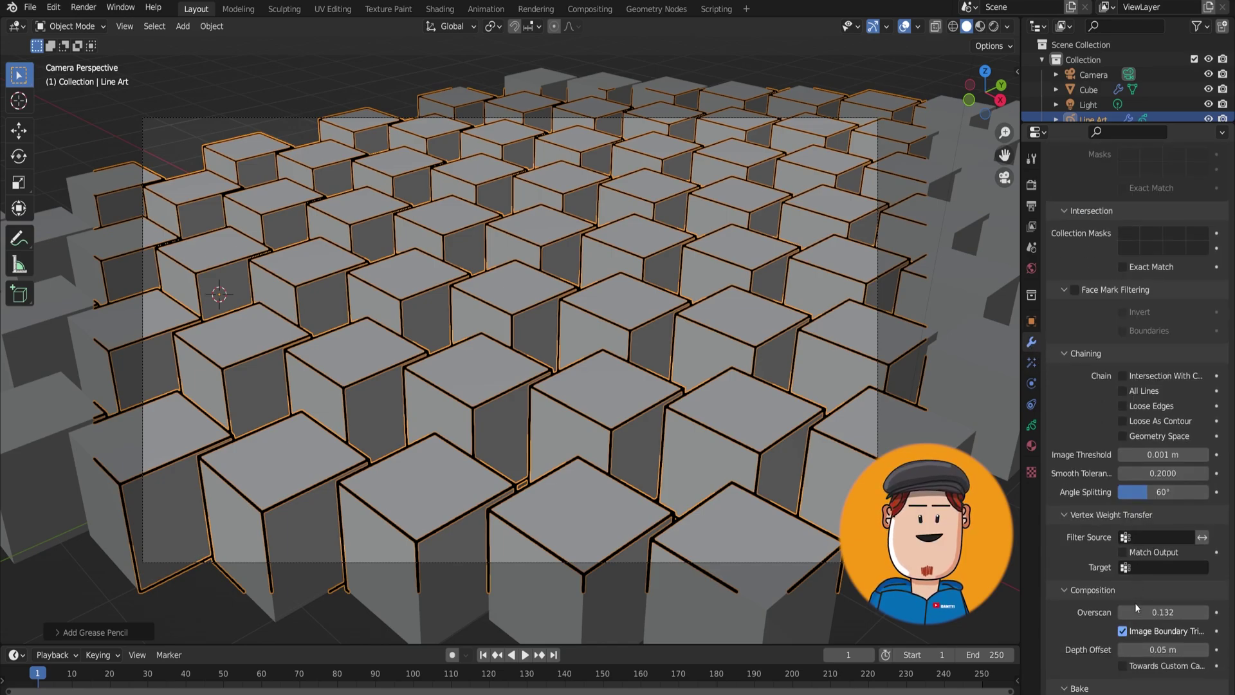
scroll(1136, 609, down, 5)
drag(1163, 571, 1196, 572)
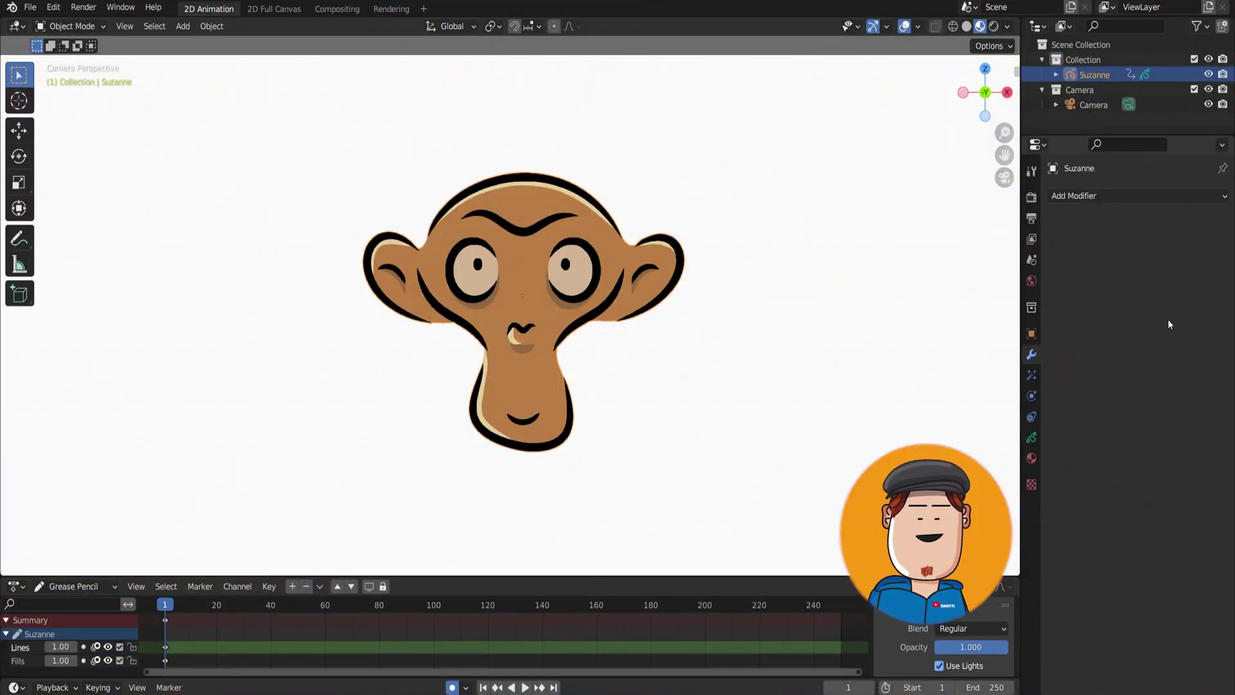
Step: Add a new vertex group named Group to Suzanne
click(1148, 196)
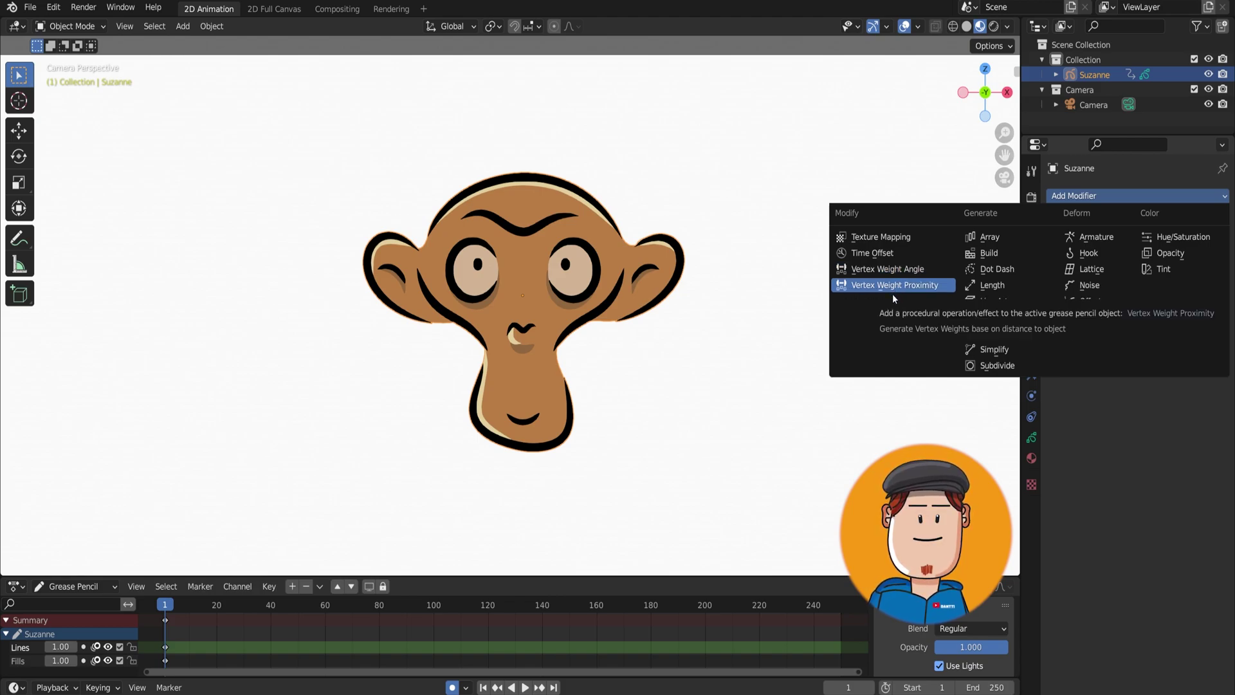
click(1031, 438)
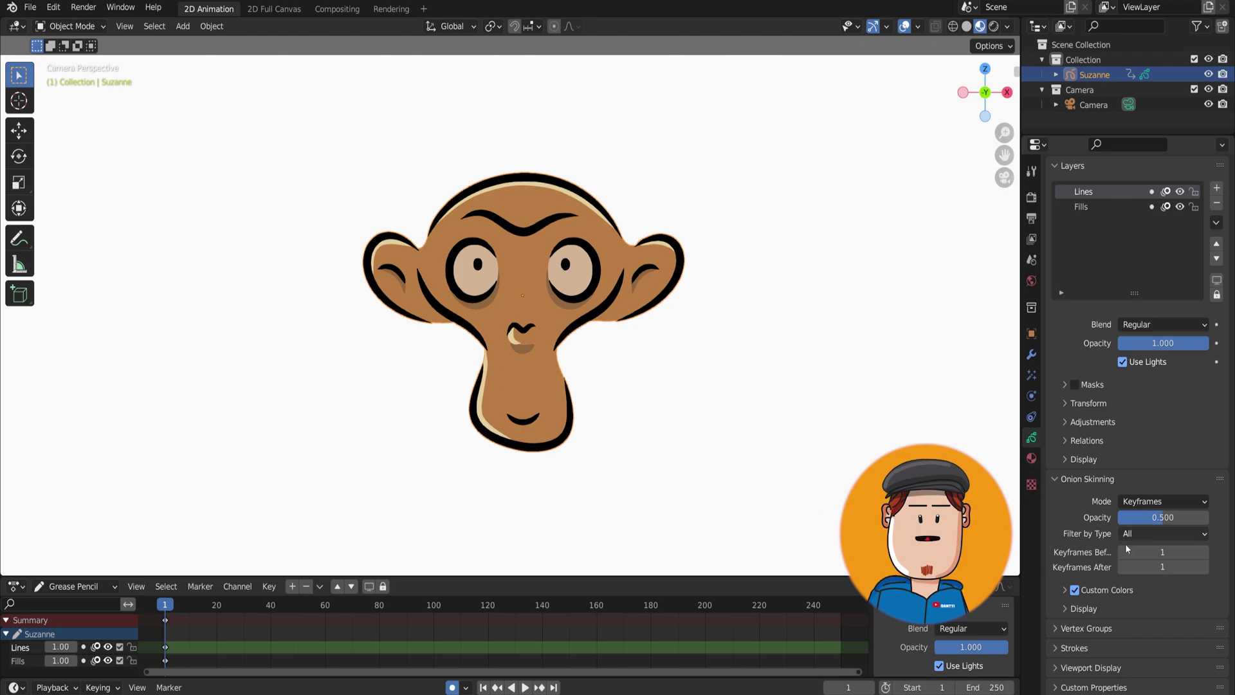
click(1139, 628)
click(1218, 648)
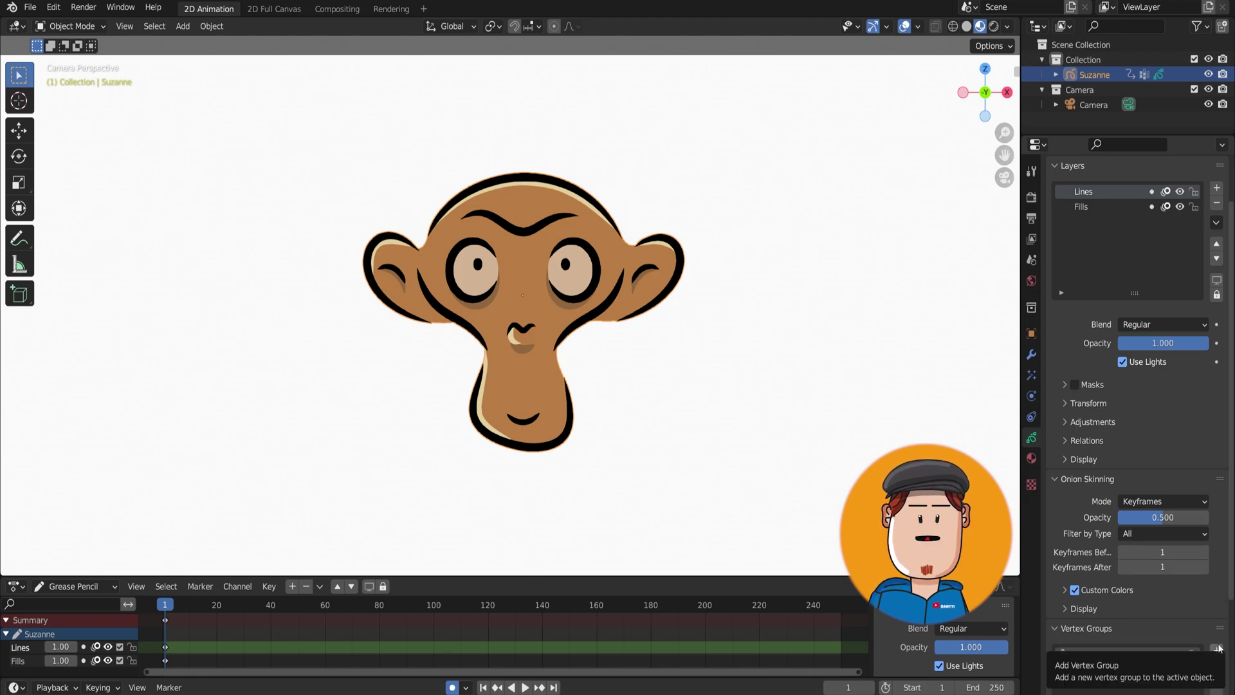
Step: Add a Vertex Weight Angle modifier that writes weights into Group
click(1031, 355)
click(1106, 196)
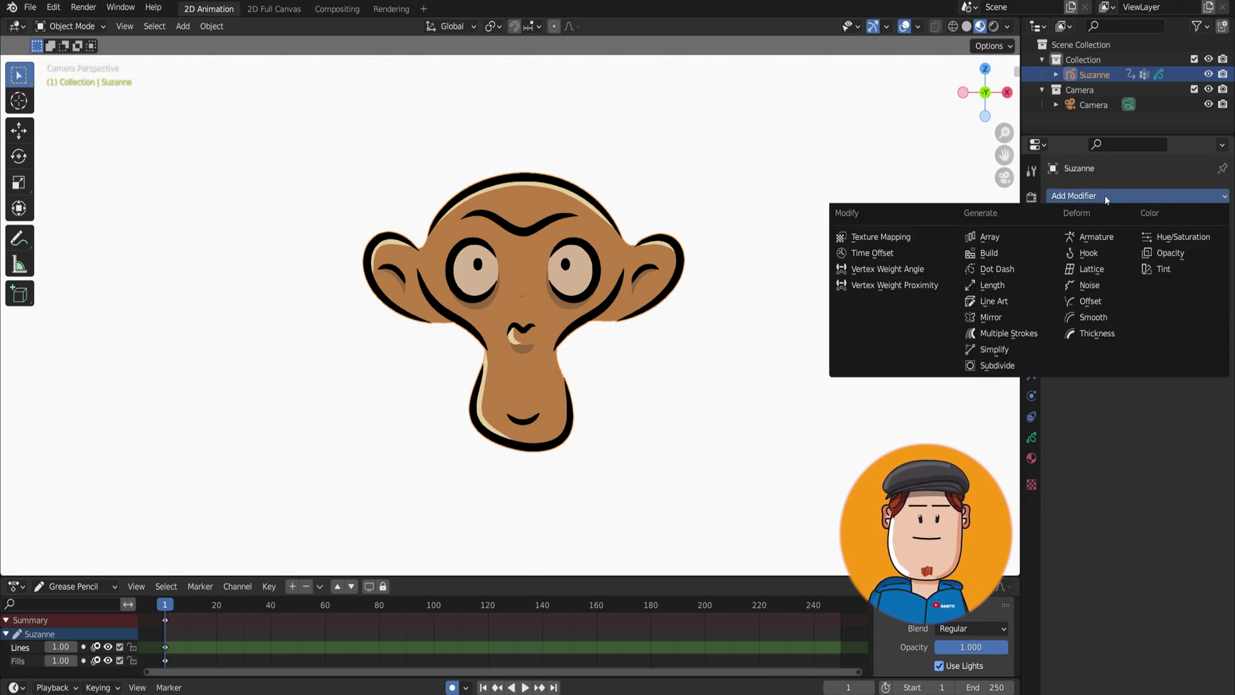
click(913, 269)
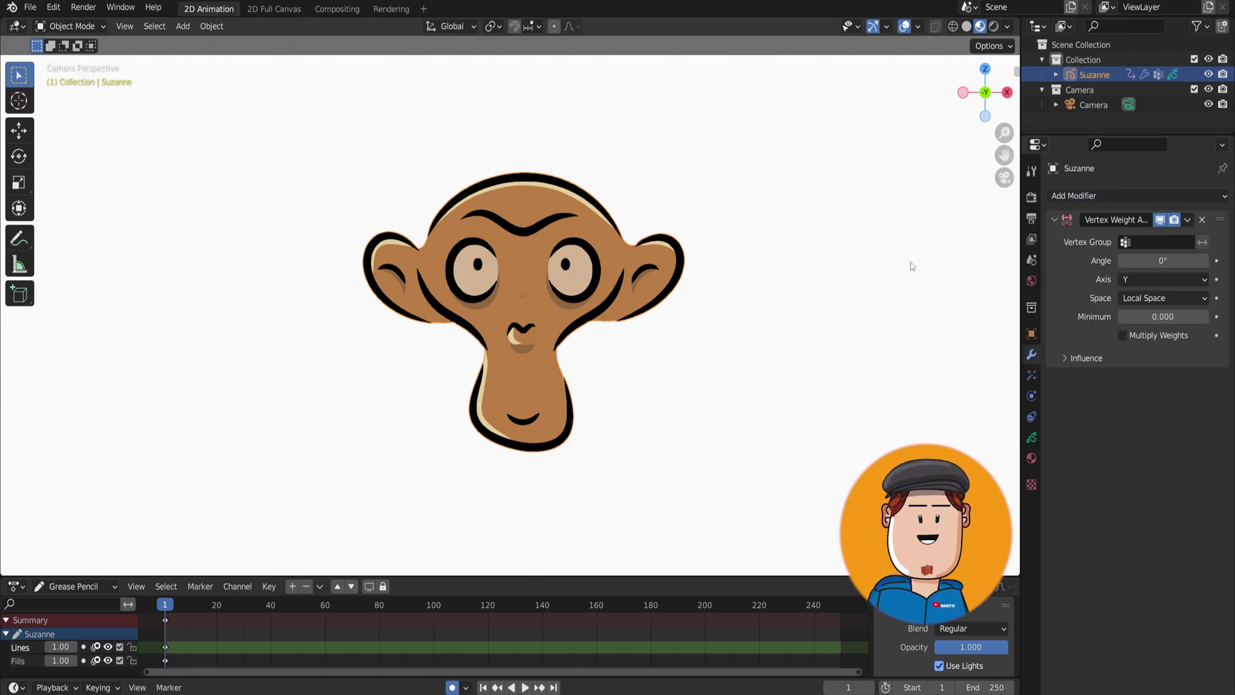
click(1154, 245)
click(1146, 269)
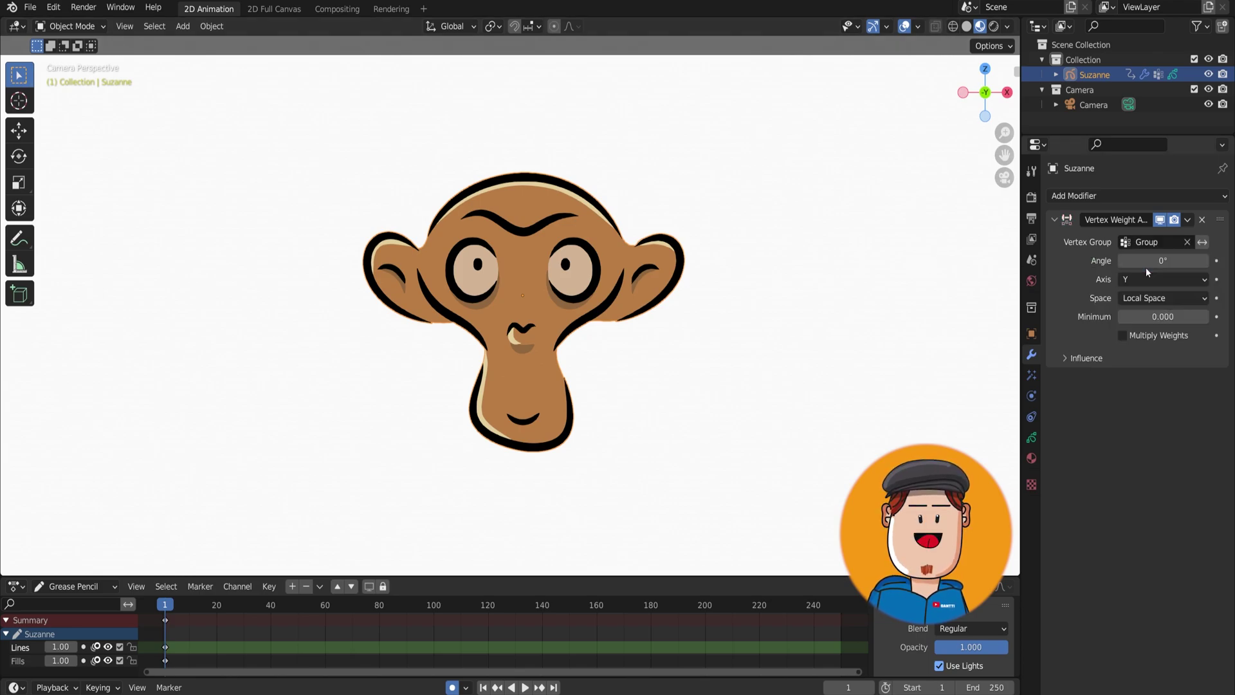
Step: Add a Thickness modifier with its influence limited to Group
click(1132, 196)
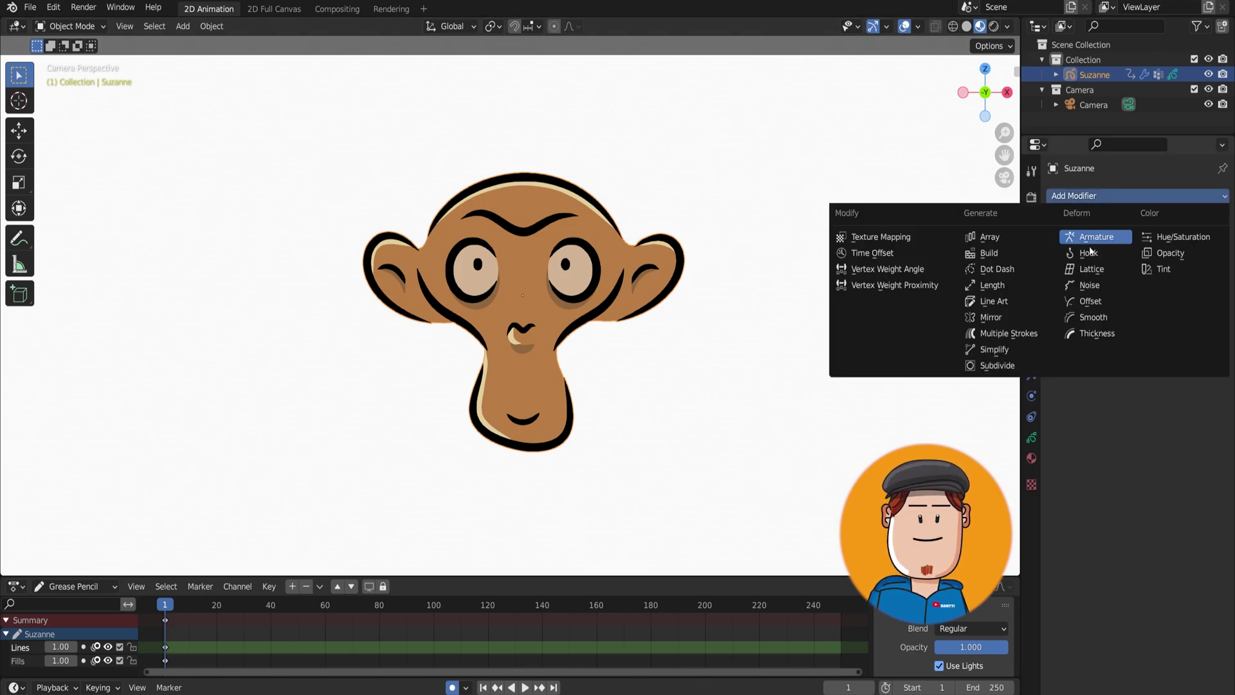
click(1098, 333)
click(1062, 442)
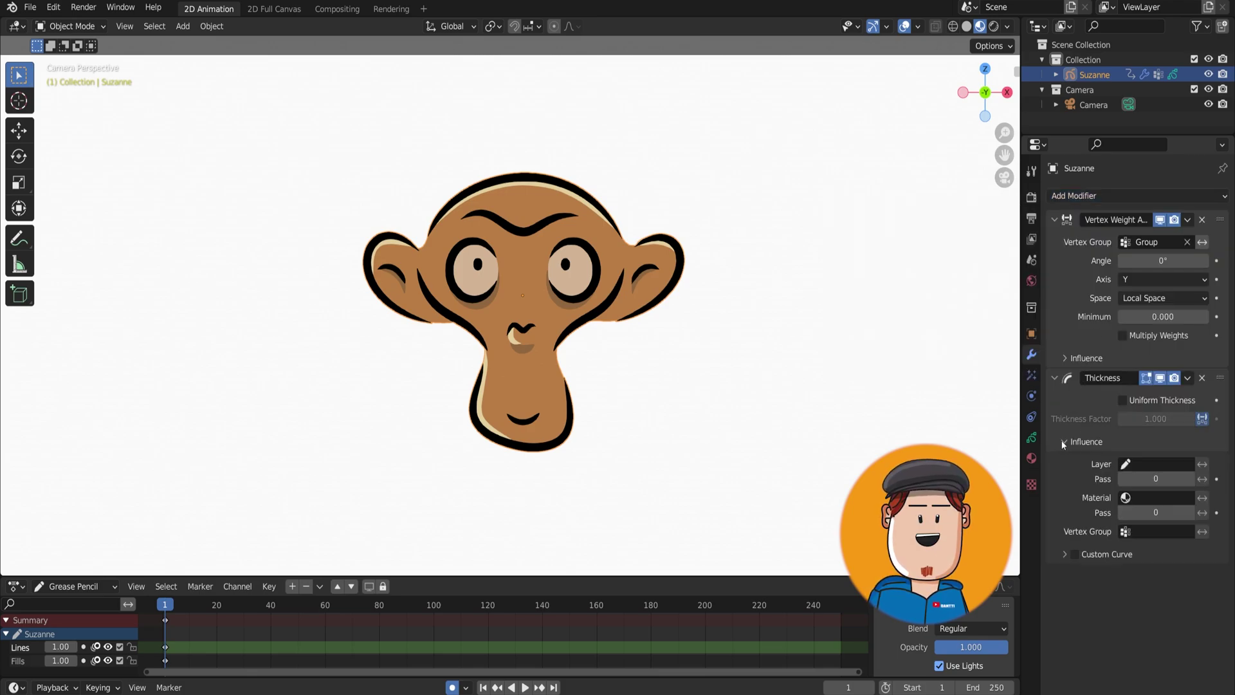
click(1146, 533)
click(1111, 553)
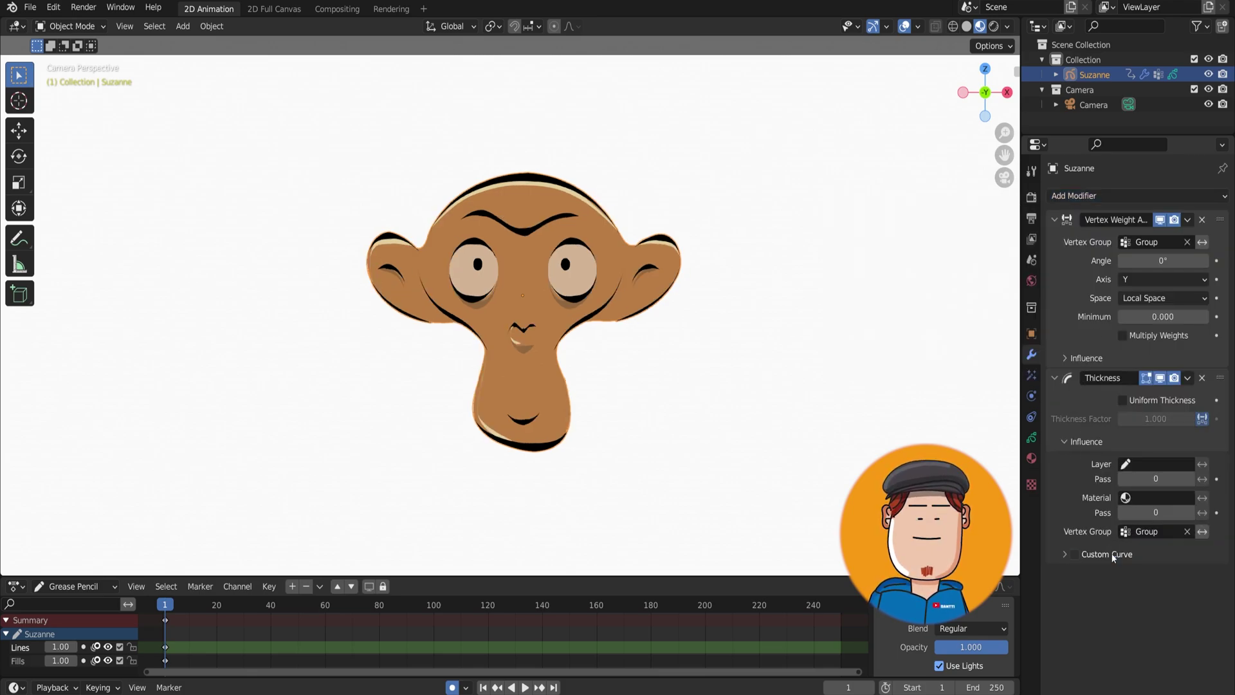
Step: Set the weight angle to 46.4° and the minimum weight to 0.429
drag(1163, 260, 1190, 260)
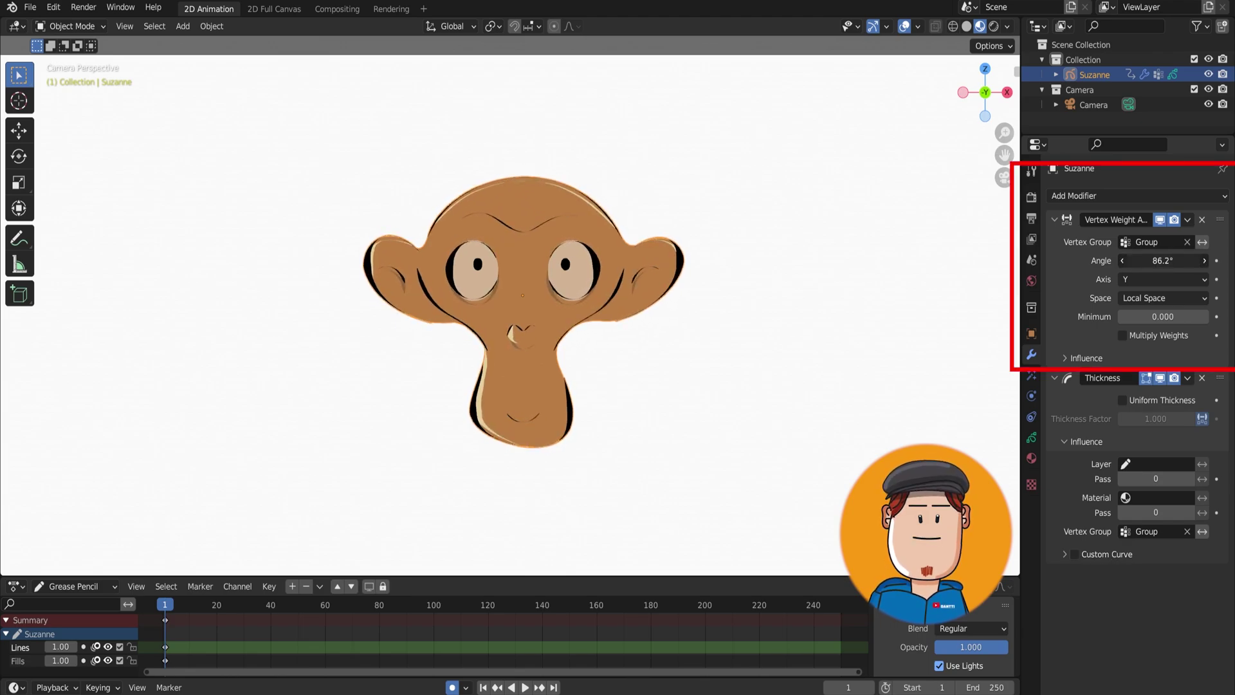
drag(1162, 260, 1138, 260)
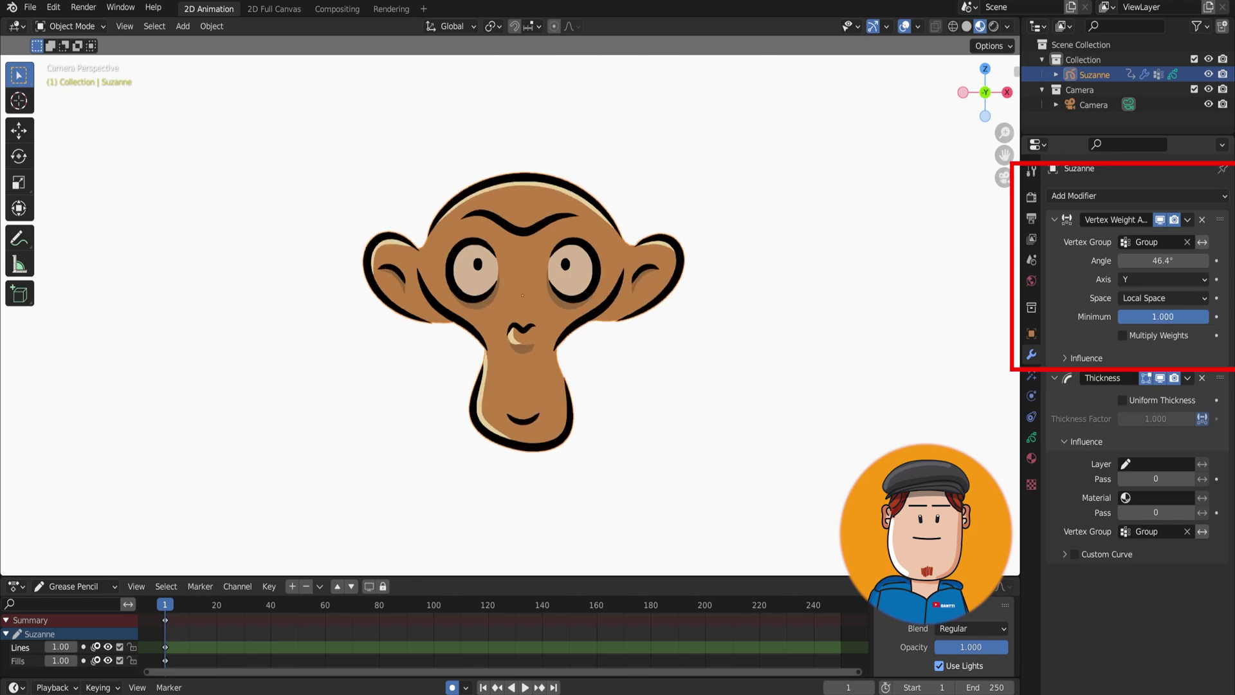
drag(1151, 316, 1168, 316)
Step: Duplicate the Thickness modifier and adjust the copy's value
click(1187, 379)
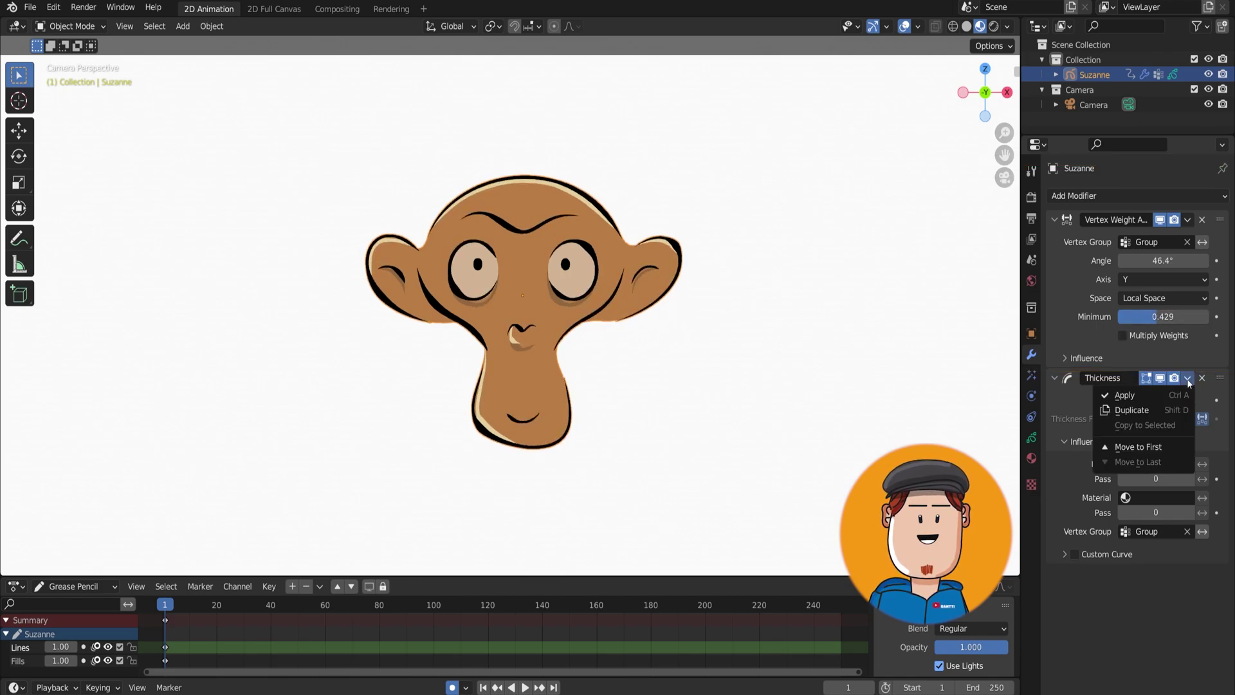
click(1156, 410)
scroll(1156, 450, down, 2)
drag(1156, 552, 1209, 552)
scroll(1132, 386, up, 2)
Step: Add an Offset modifier limited to Group, rotating the strokes around Y
click(1093, 196)
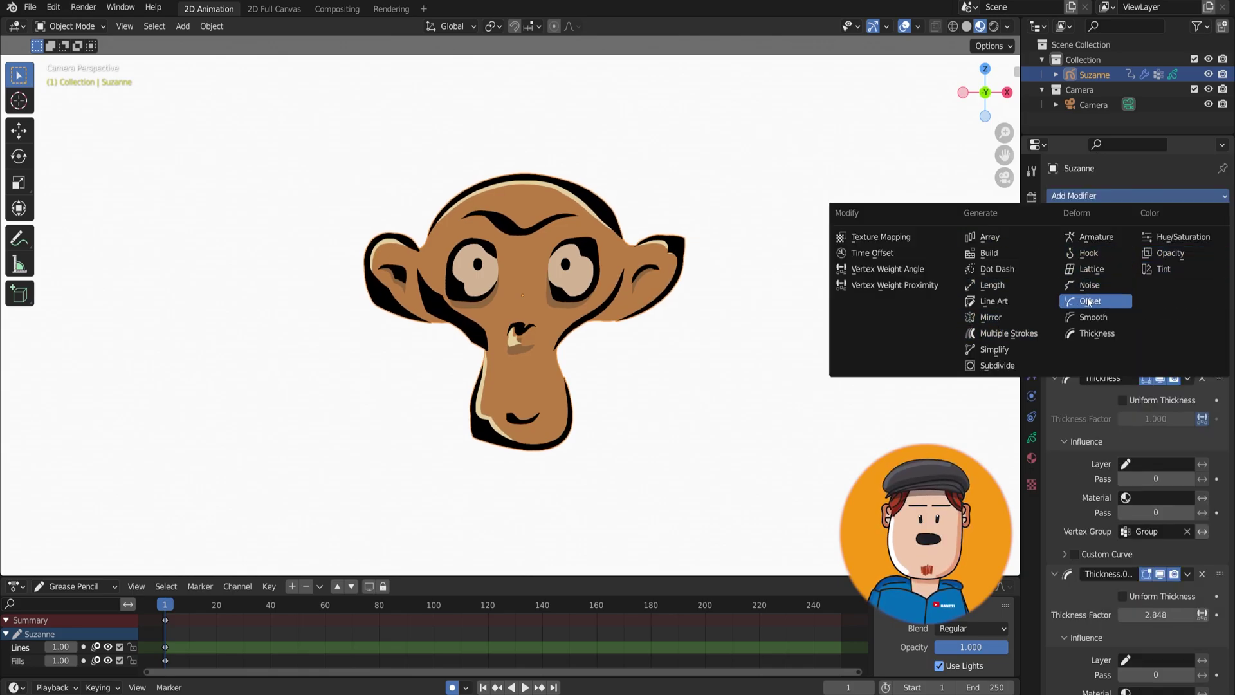
click(1088, 301)
scroll(1093, 450, down, 5)
scroll(1092, 569, down, 3)
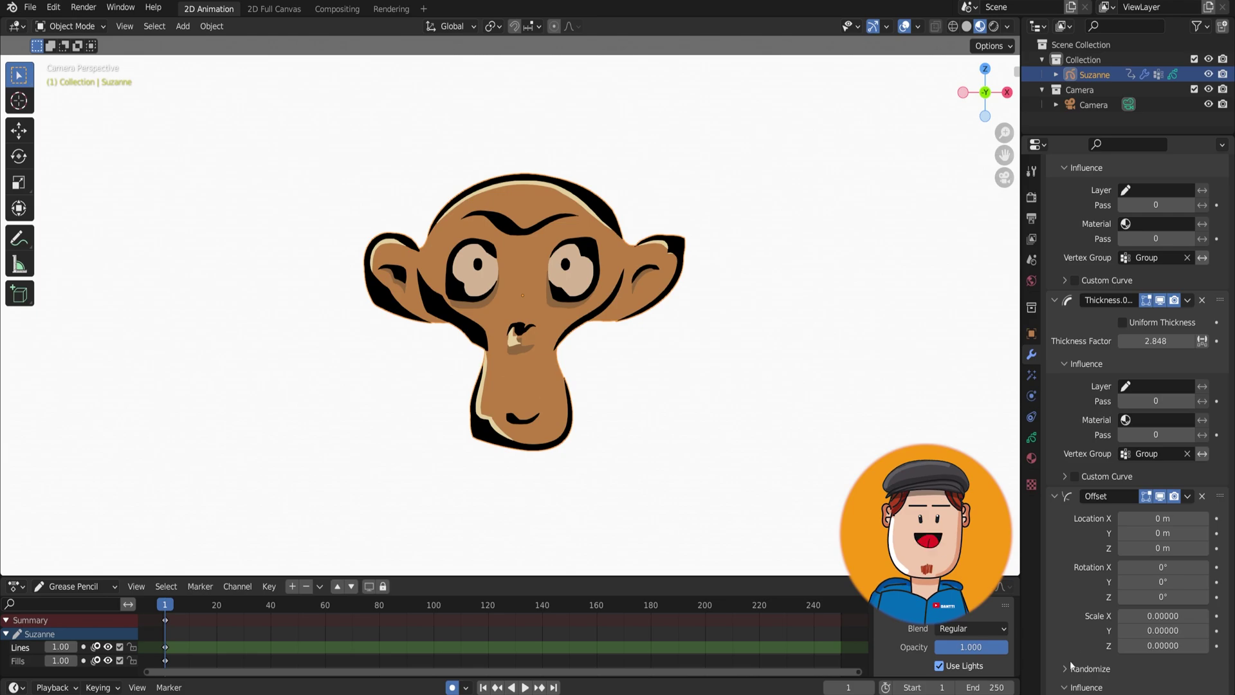
scroll(1071, 666, down, 3)
click(1157, 683)
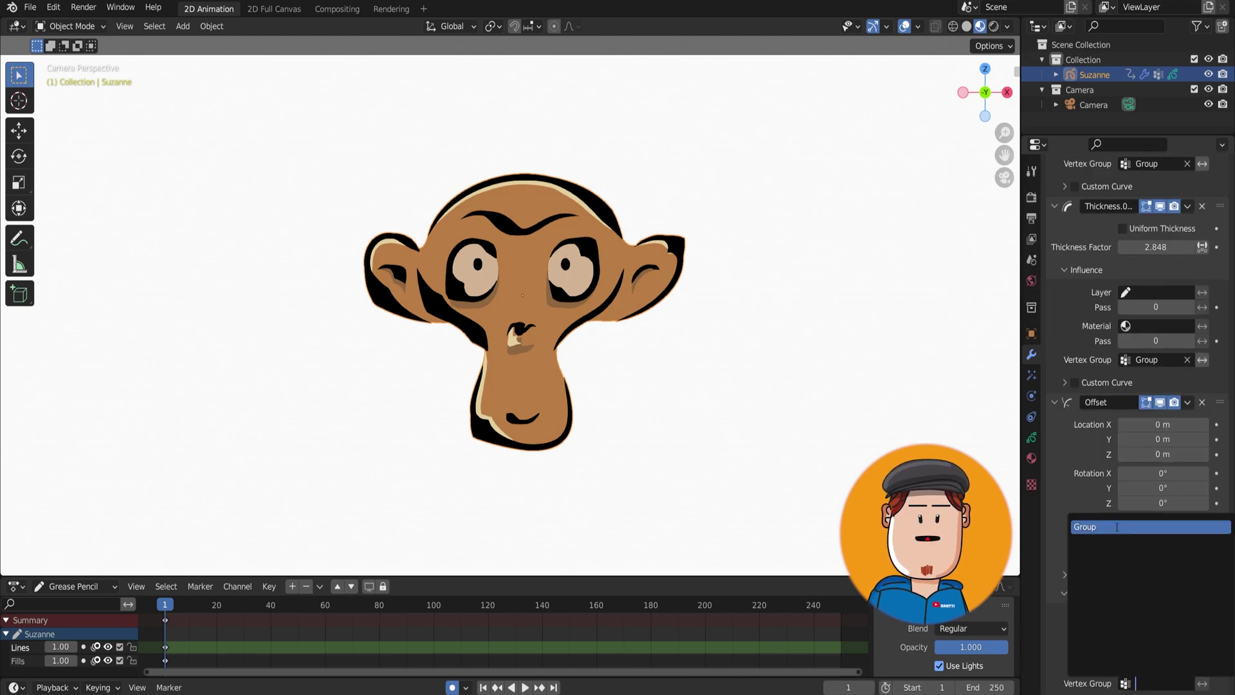
click(1145, 527)
drag(1162, 488, 1100, 487)
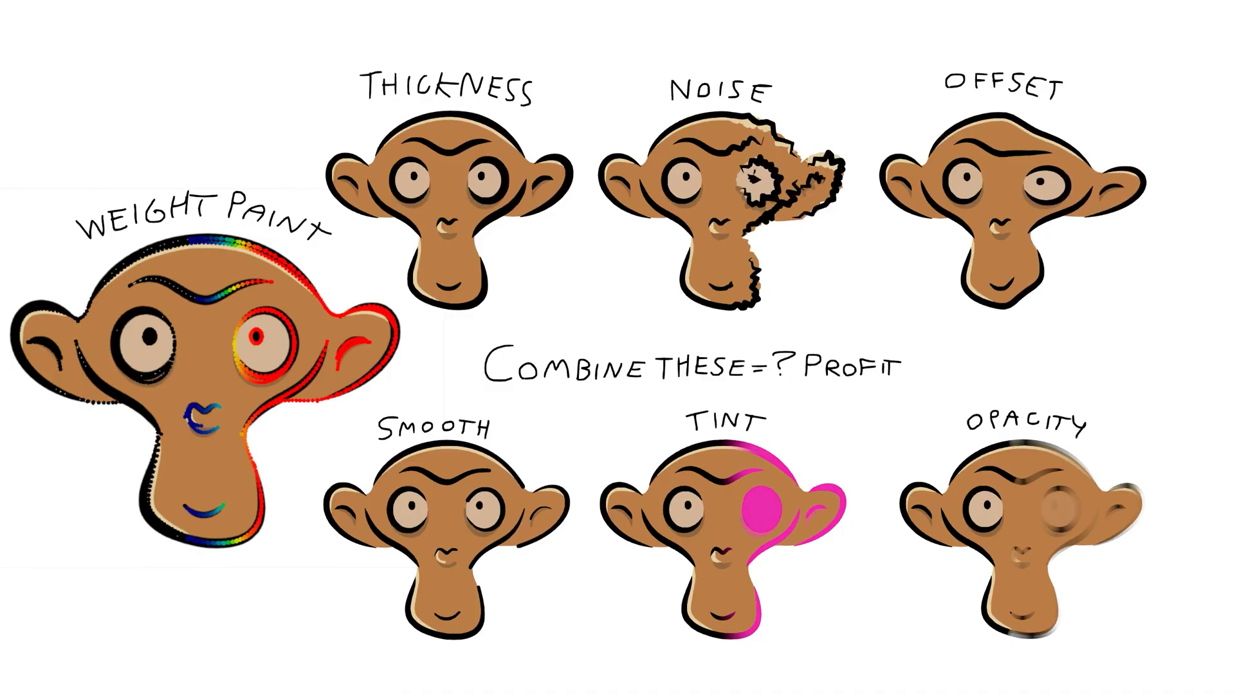